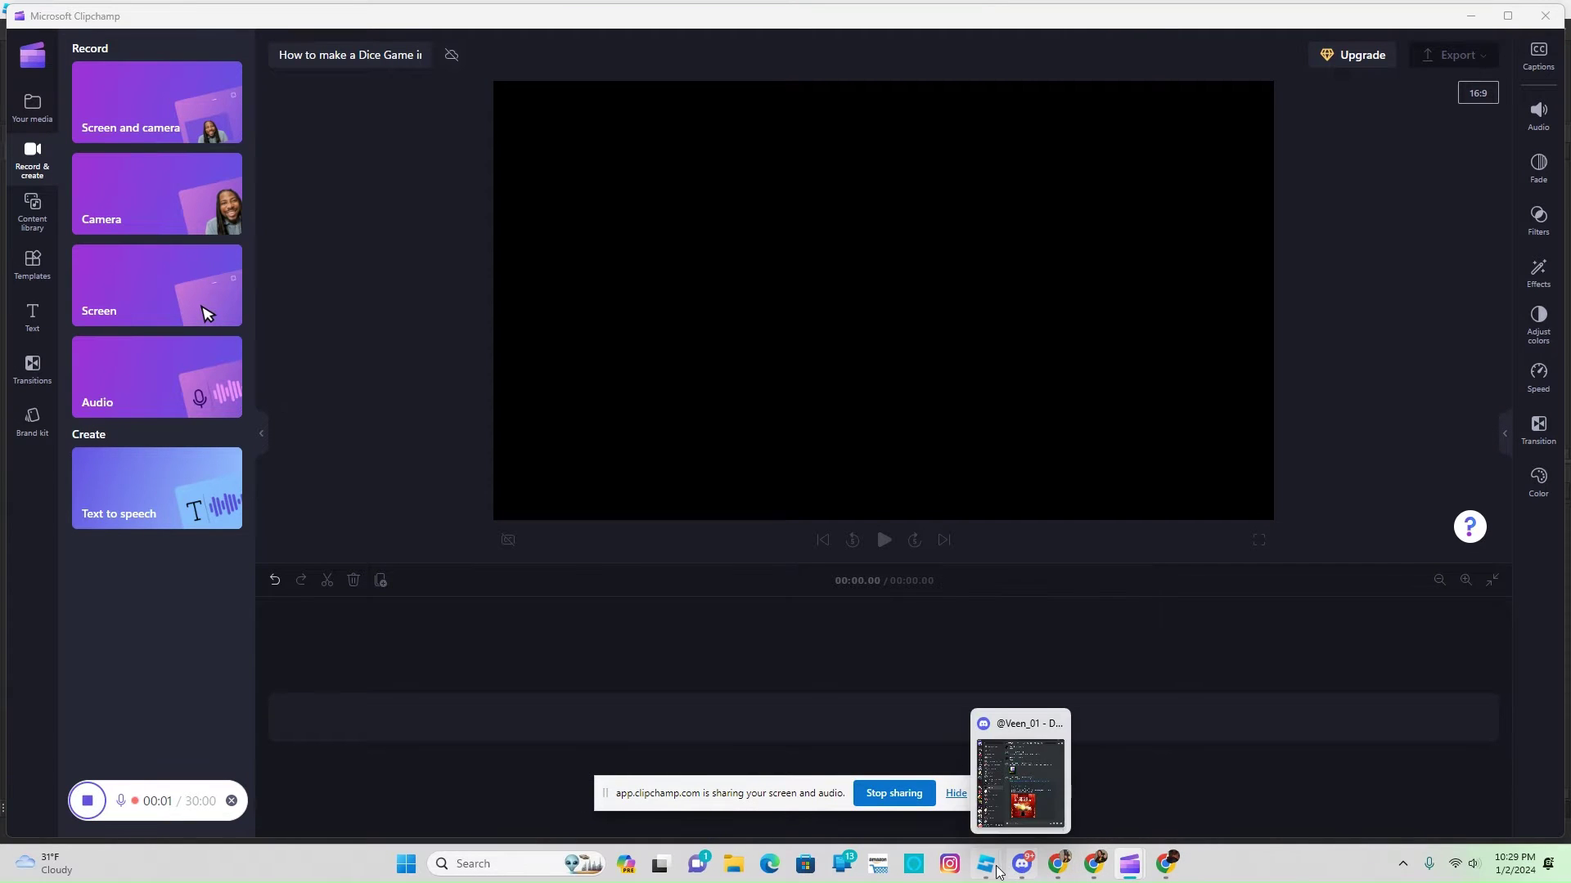
Step: Switch to the Roblox Studio Baseplate window using its taskbar preview
mouse_move(997, 870)
click(1155, 748)
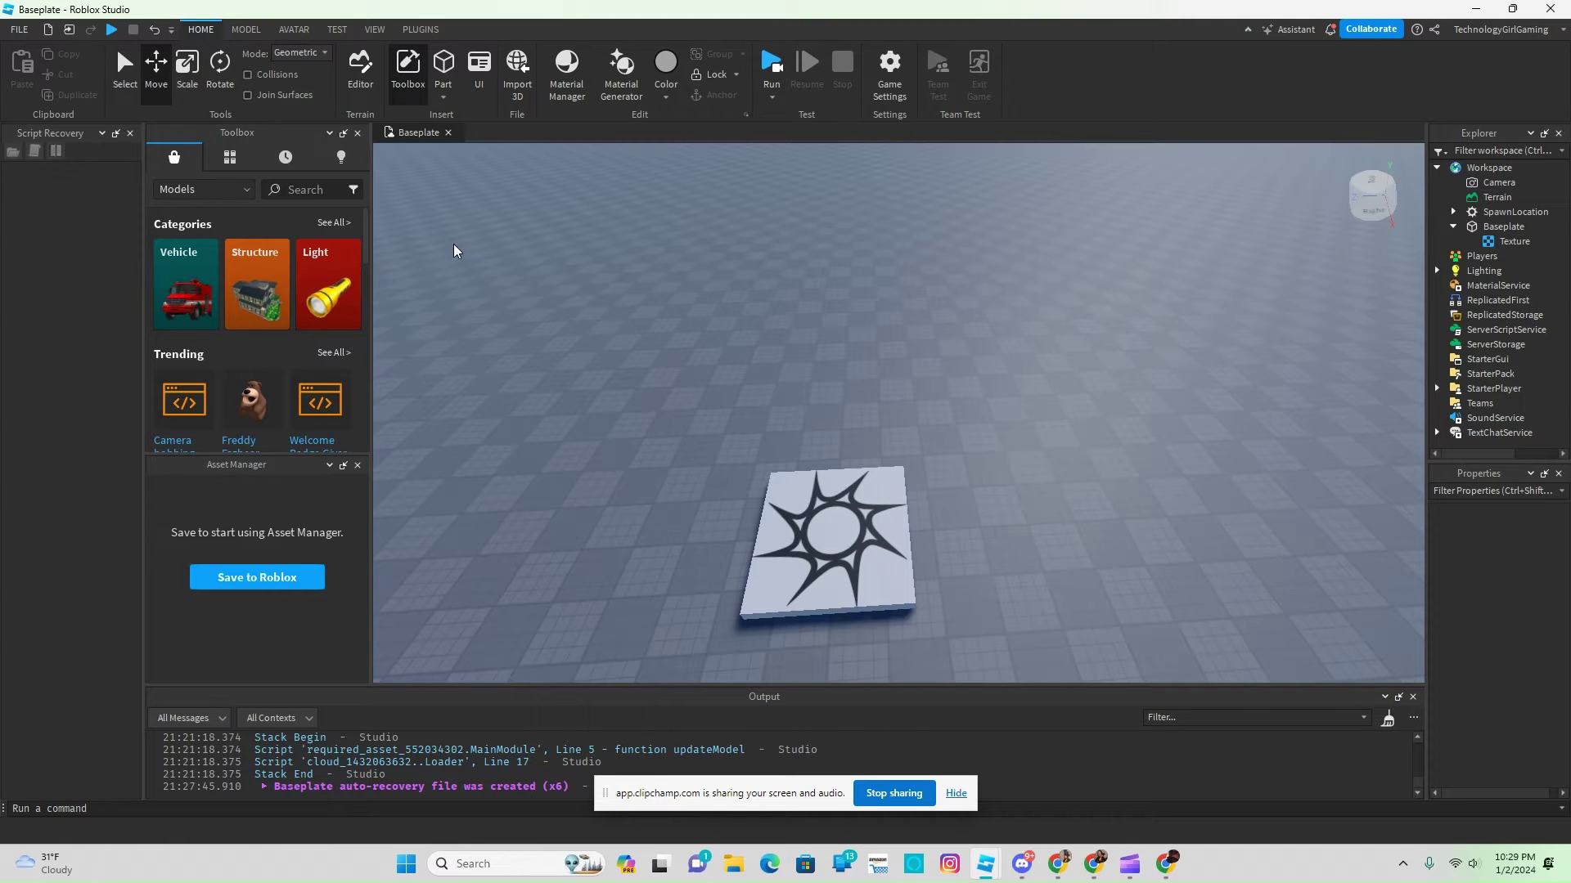
click(375, 29)
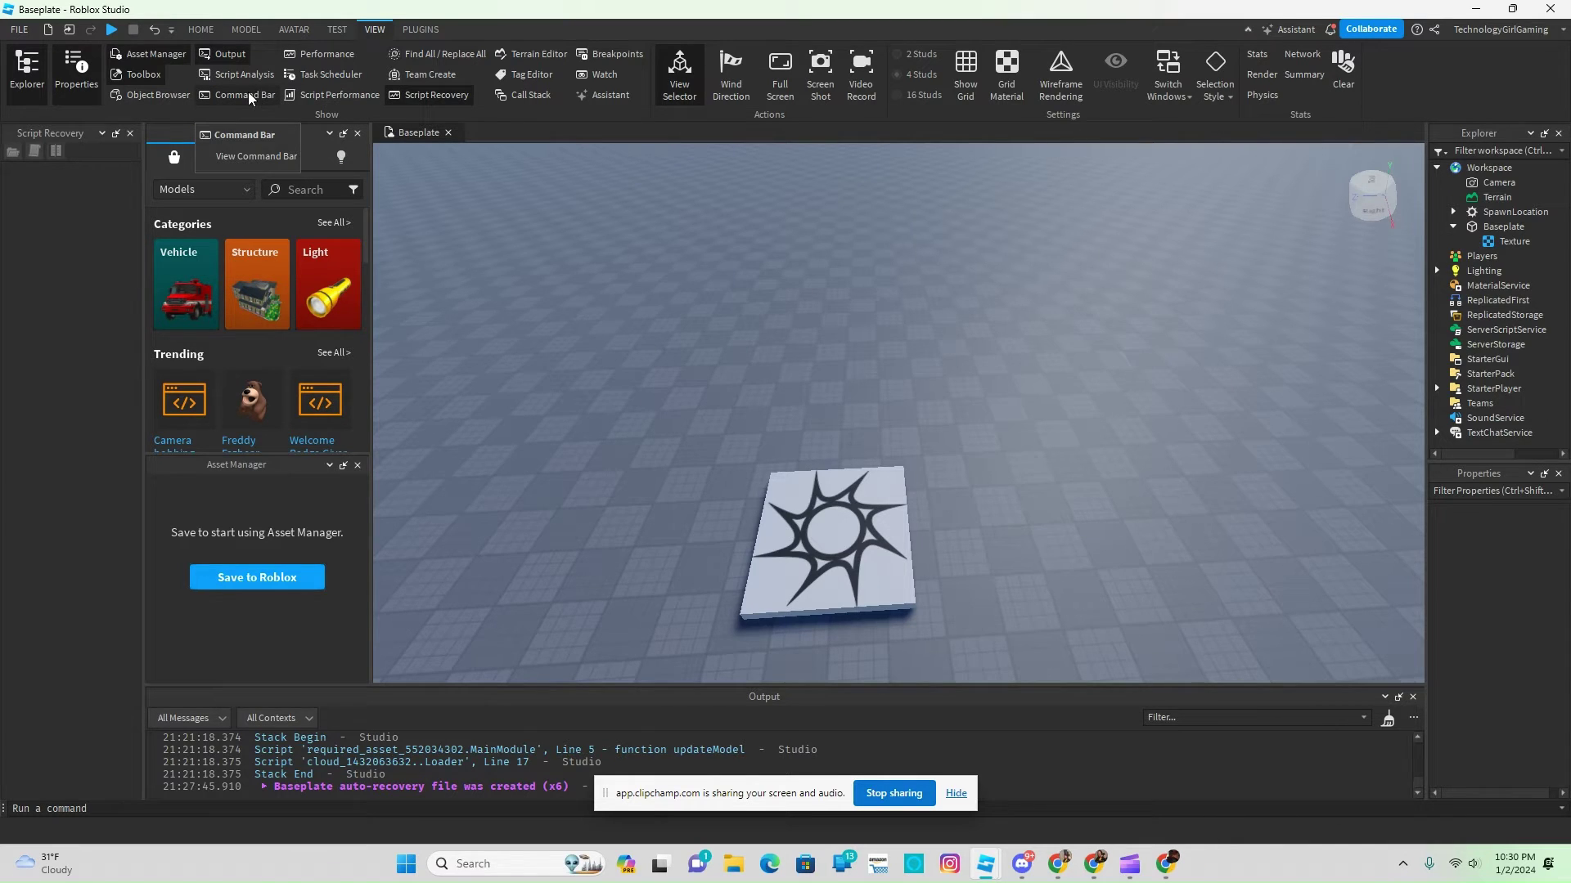
click(202, 30)
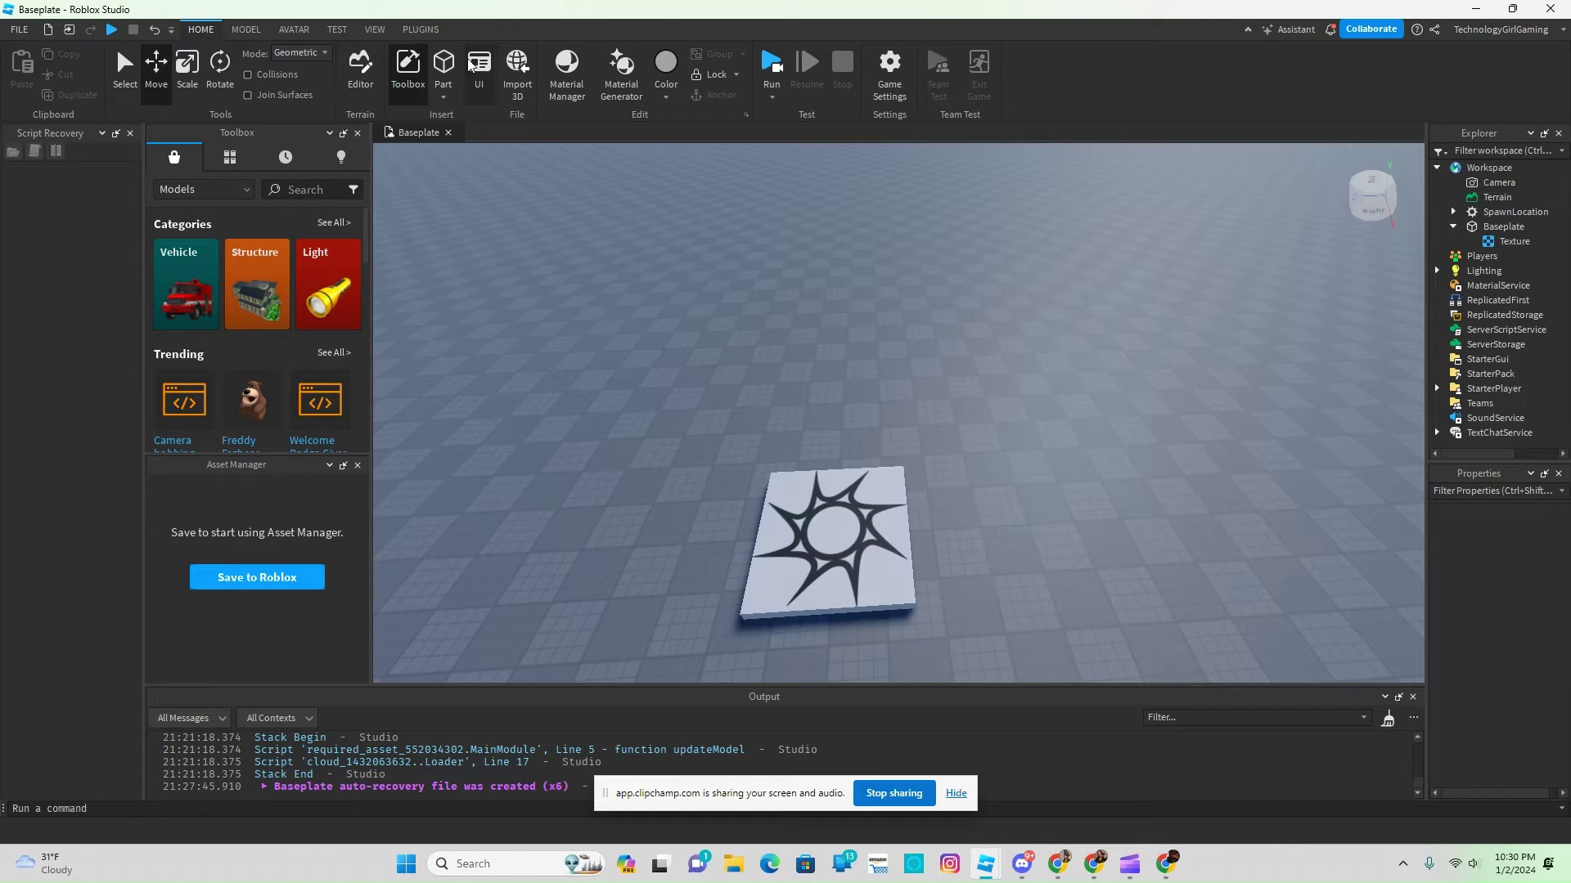
Step: Insert a new part and set its size to 20, 20, 20
click(443, 66)
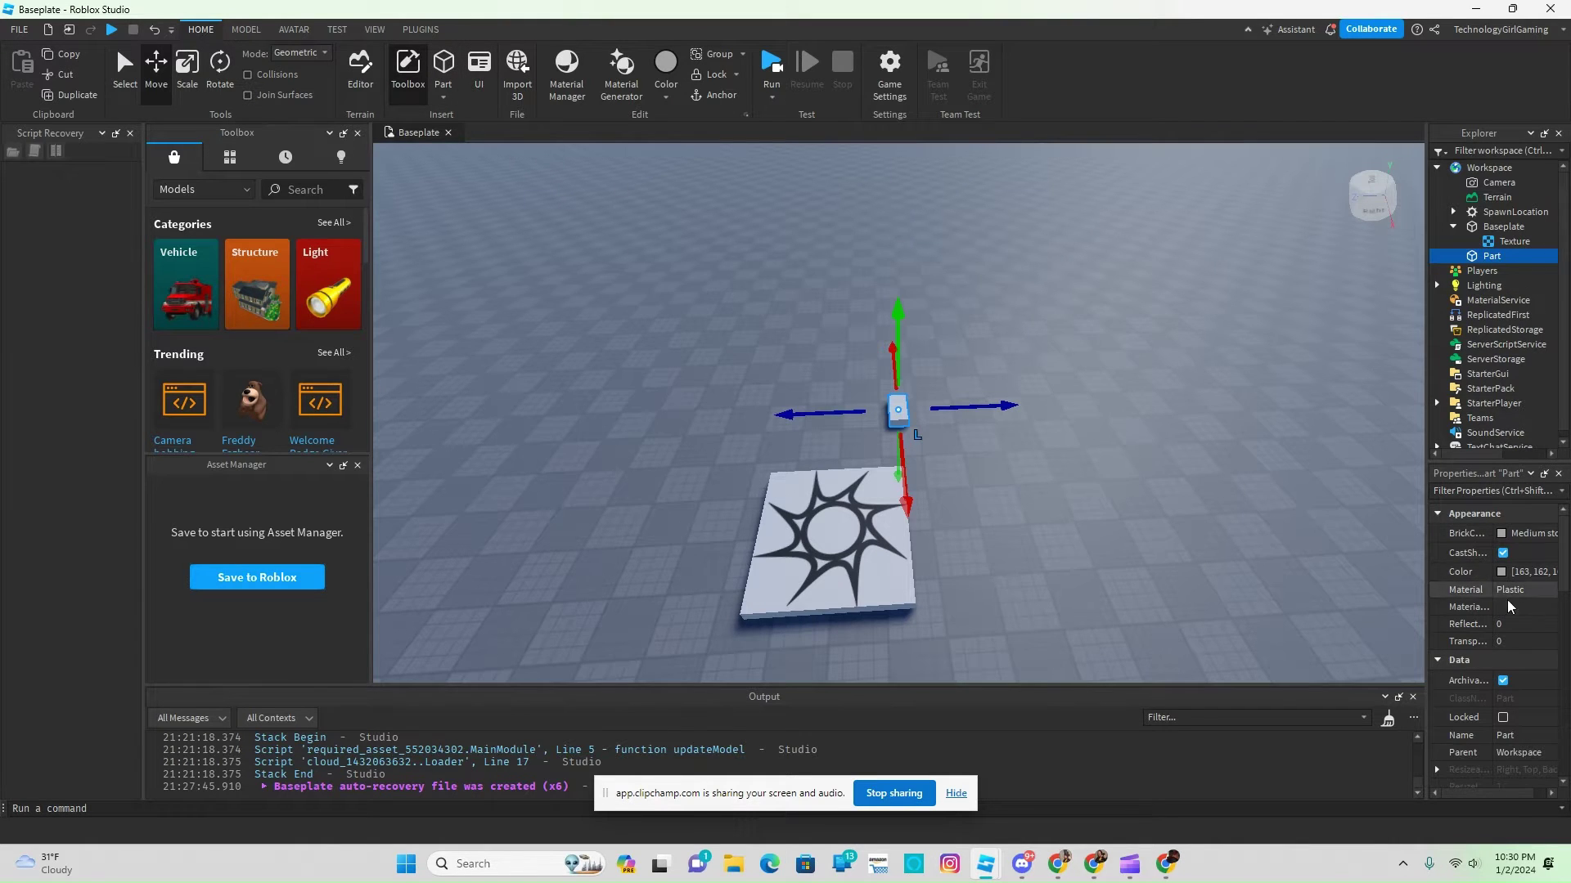
scroll(1494, 666, down, 3)
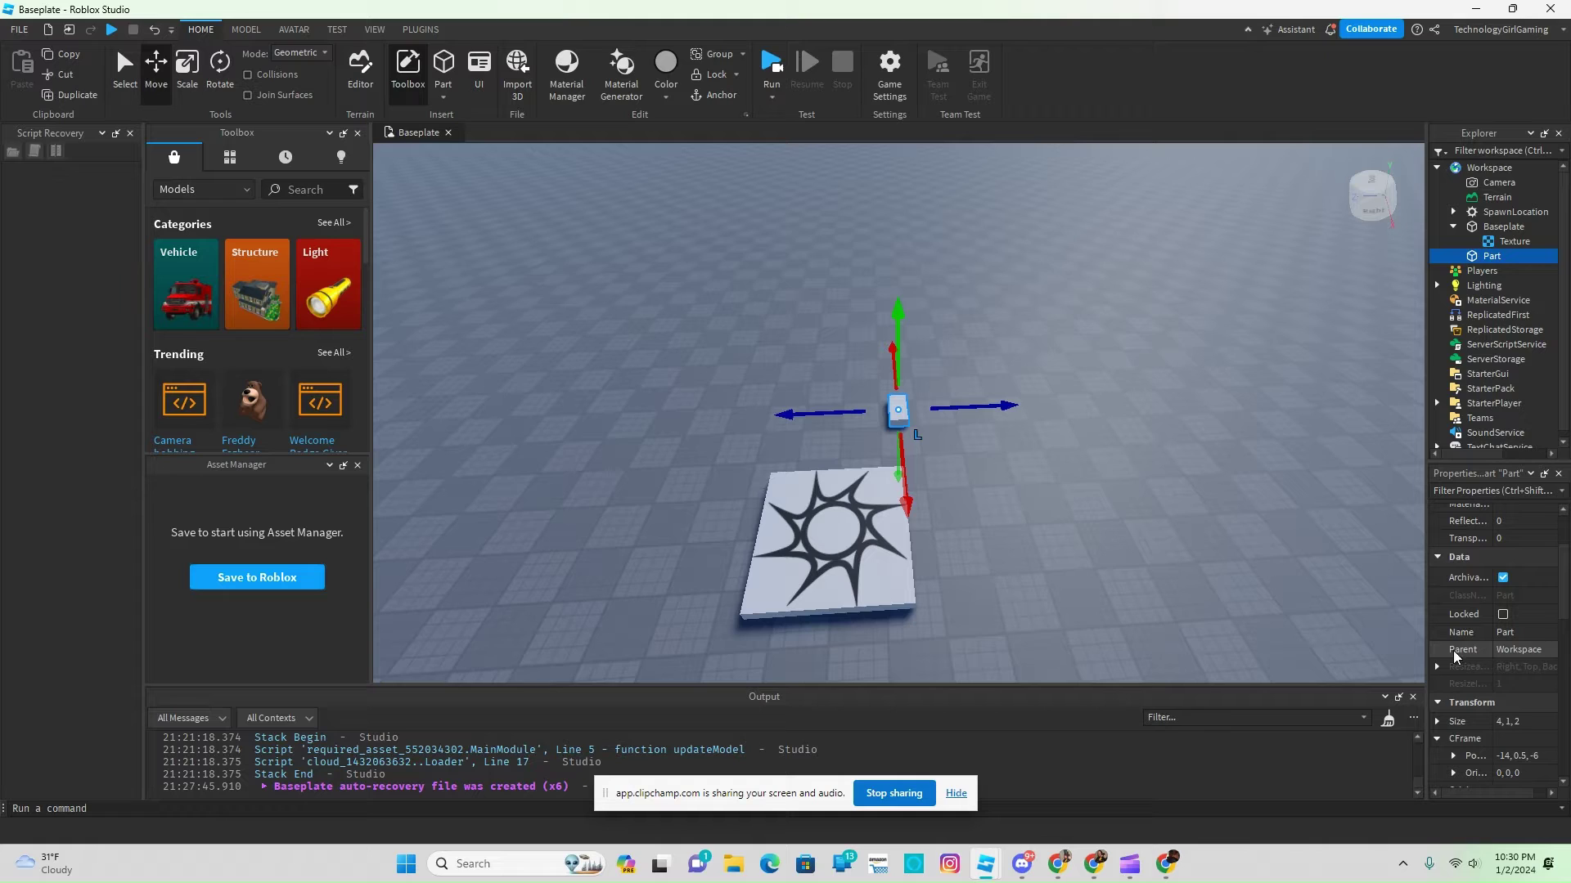
click(1515, 721)
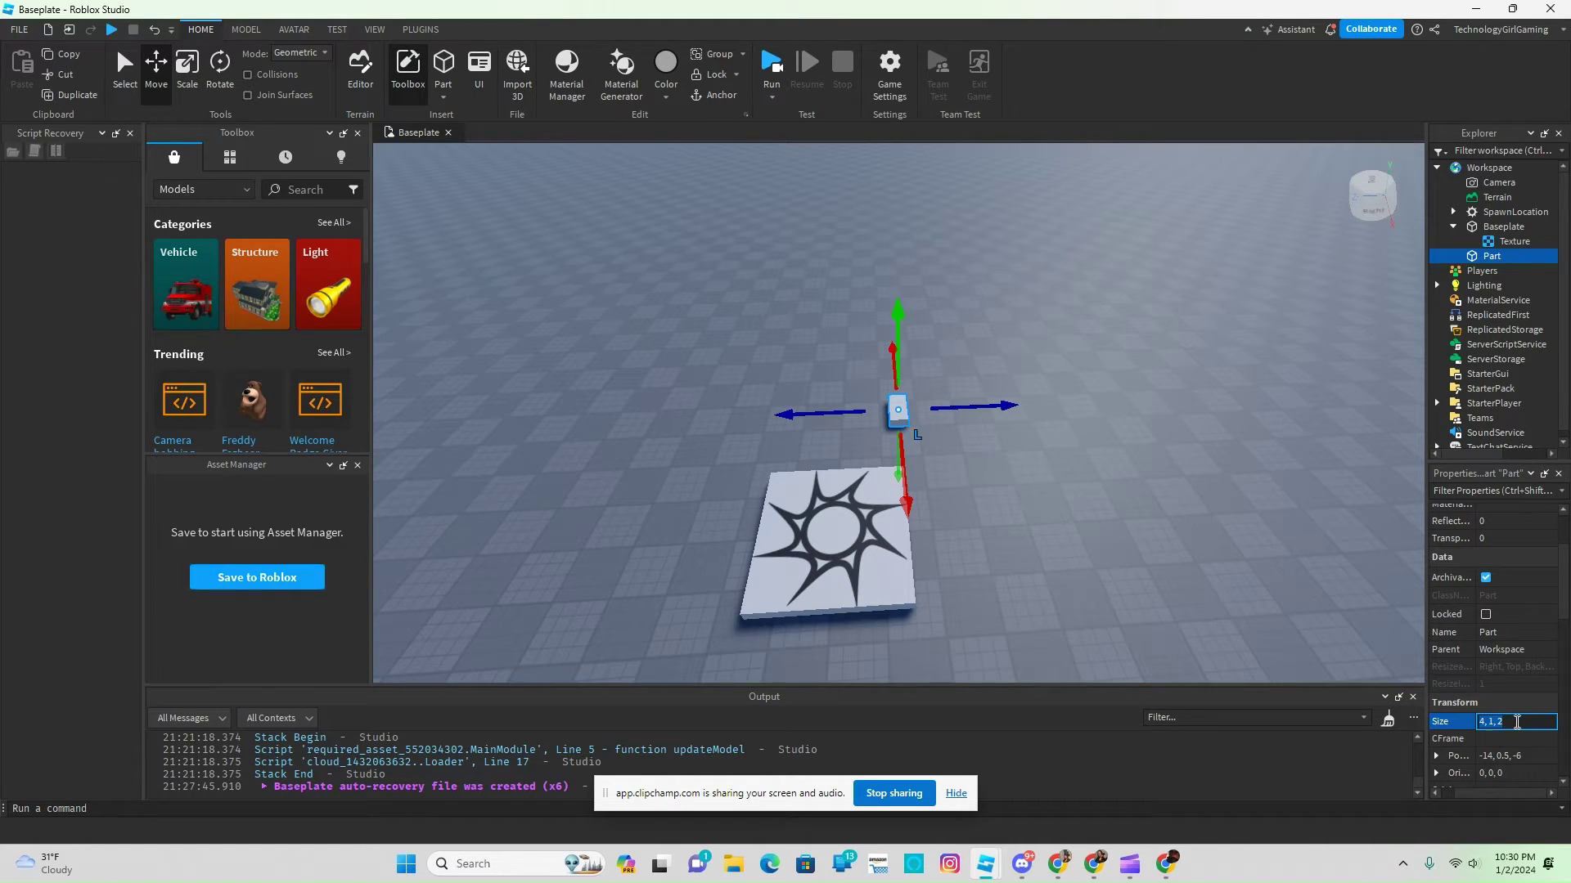
text(20, 20, 20)
key(Return)
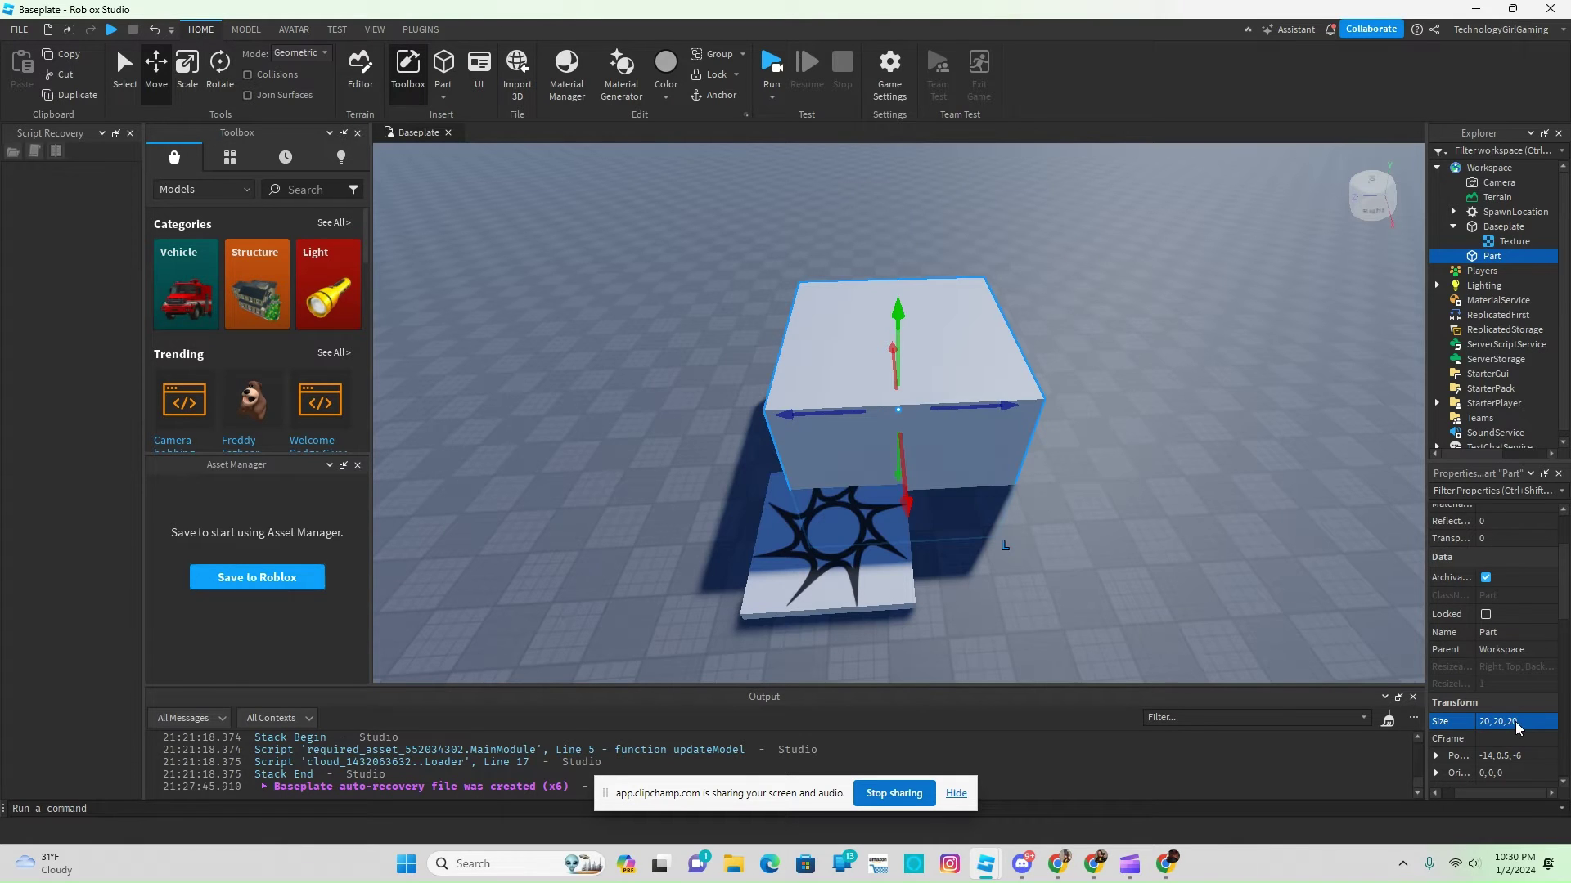
Step: Raise the block above the baseplate and slide it back along Z beside the spawn
drag(897, 343, 892, 237)
drag(869, 326, 1162, 373)
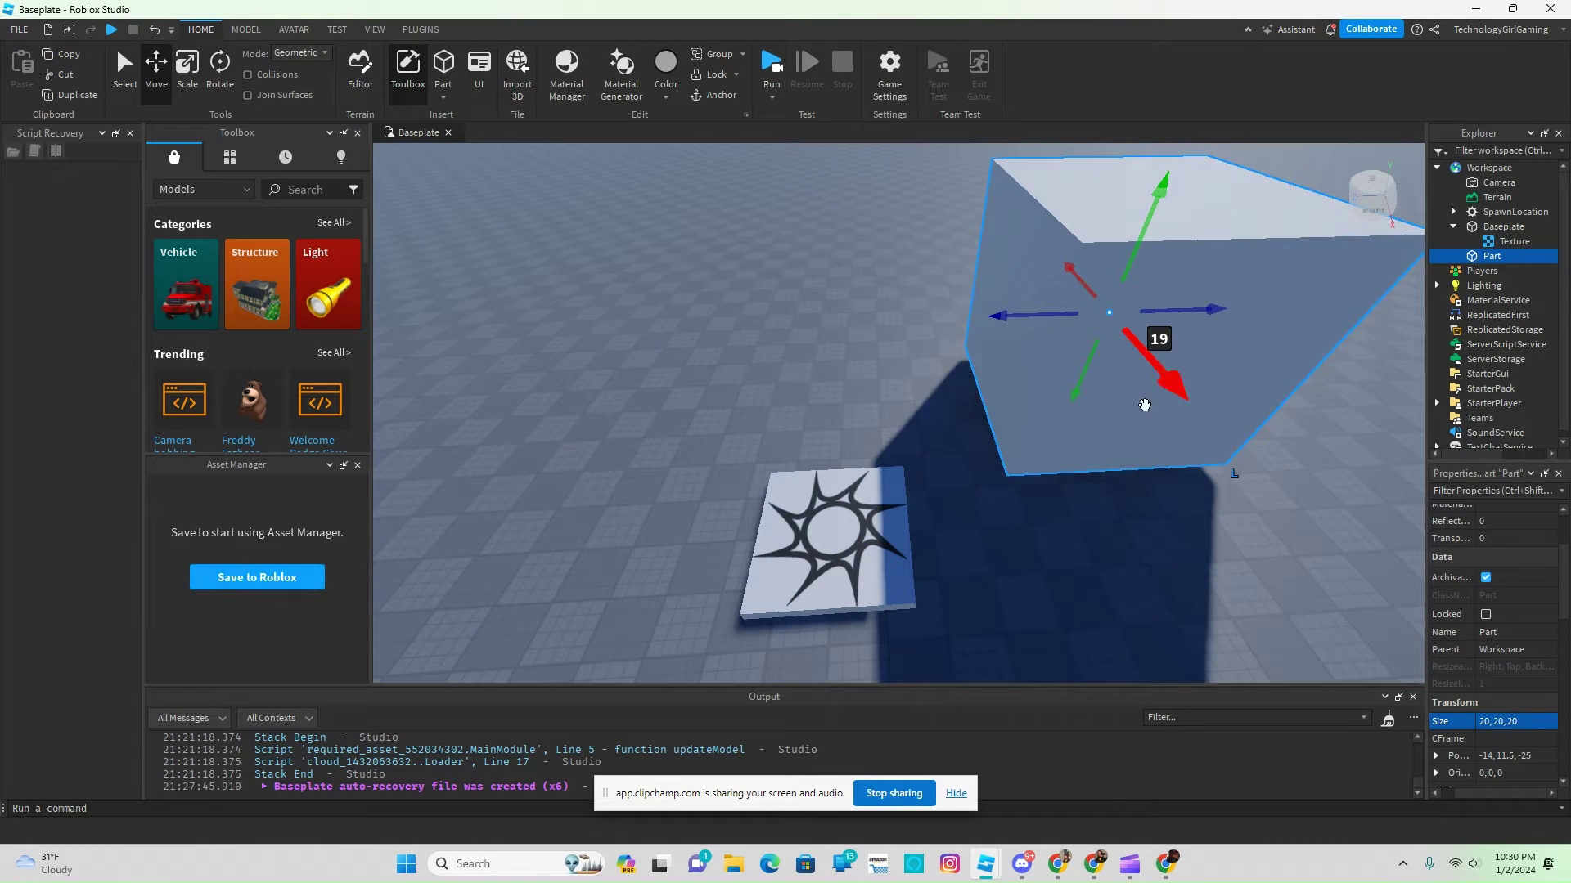
click(1095, 588)
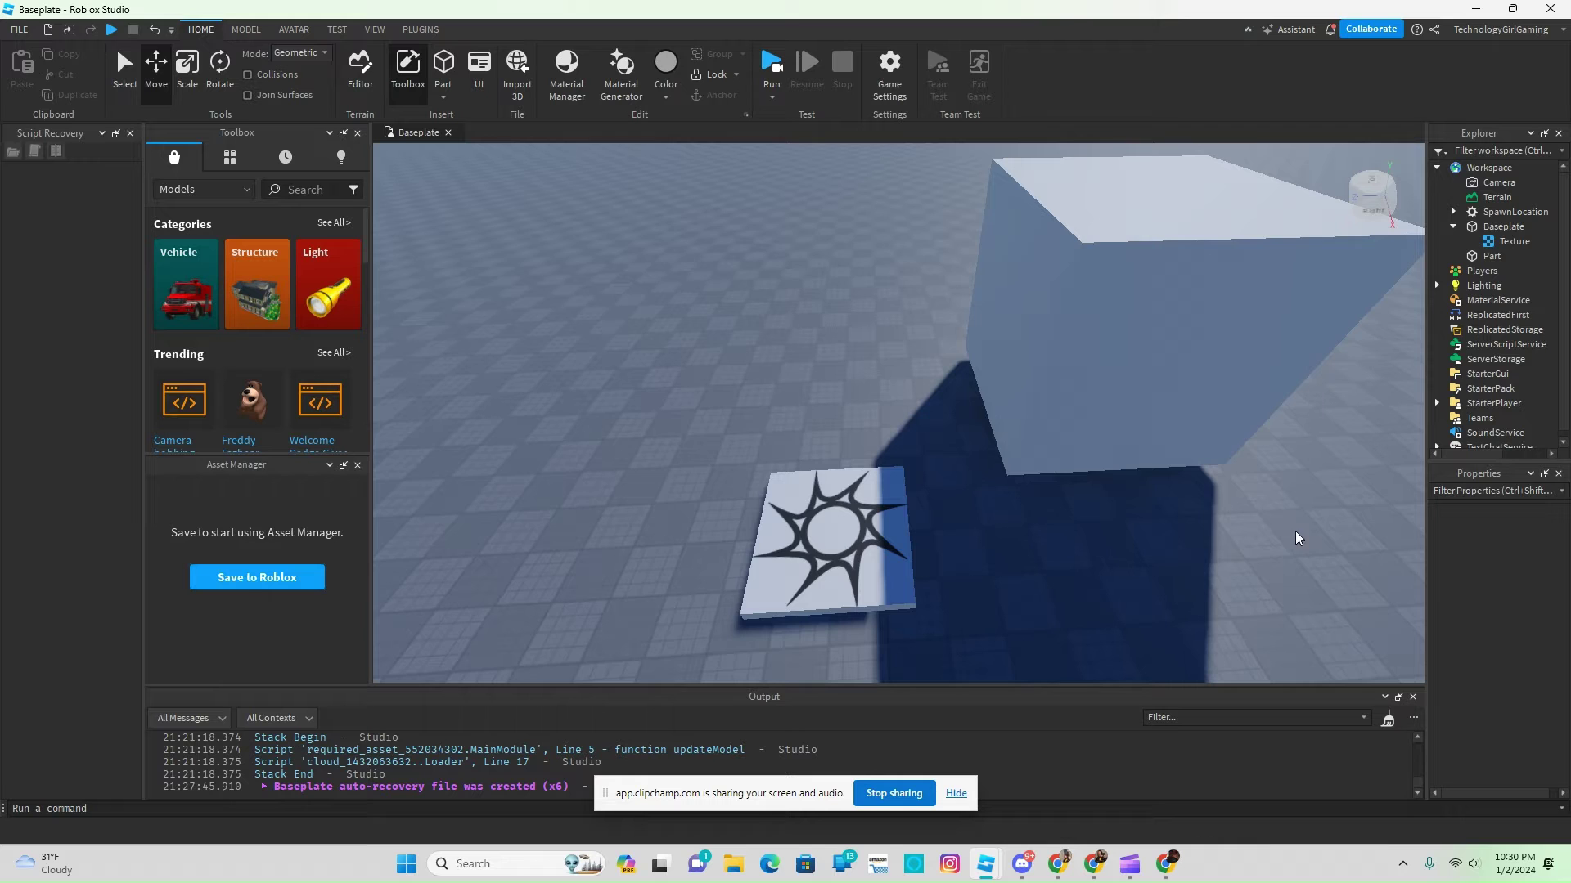
key(s)
key(d)
key(w)
right_drag(1195, 570, 1195, 568)
key(s)
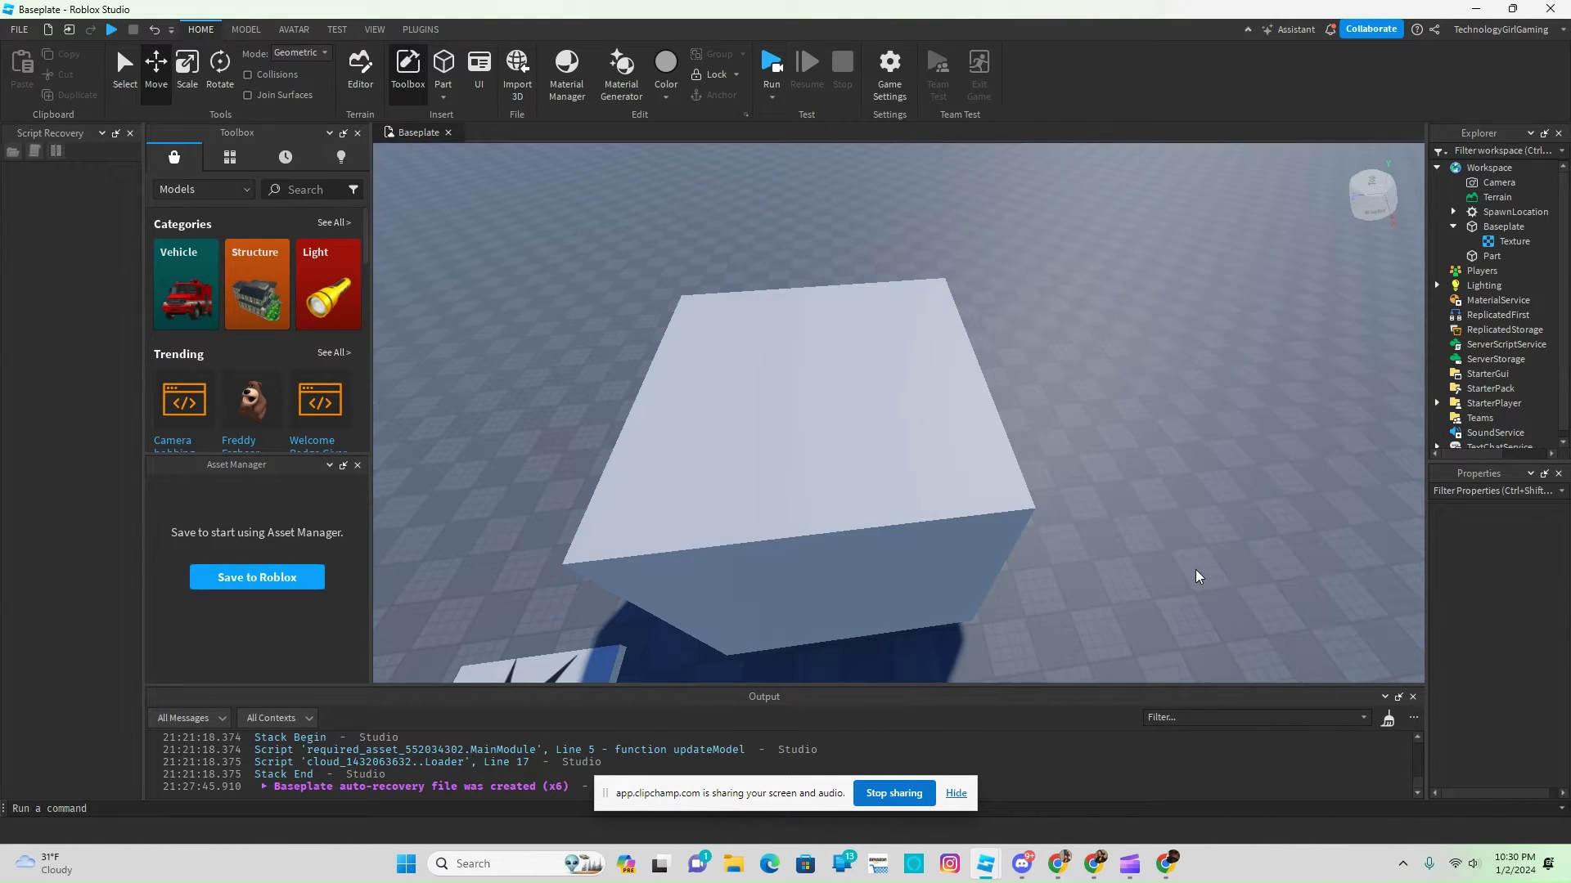
key(s)
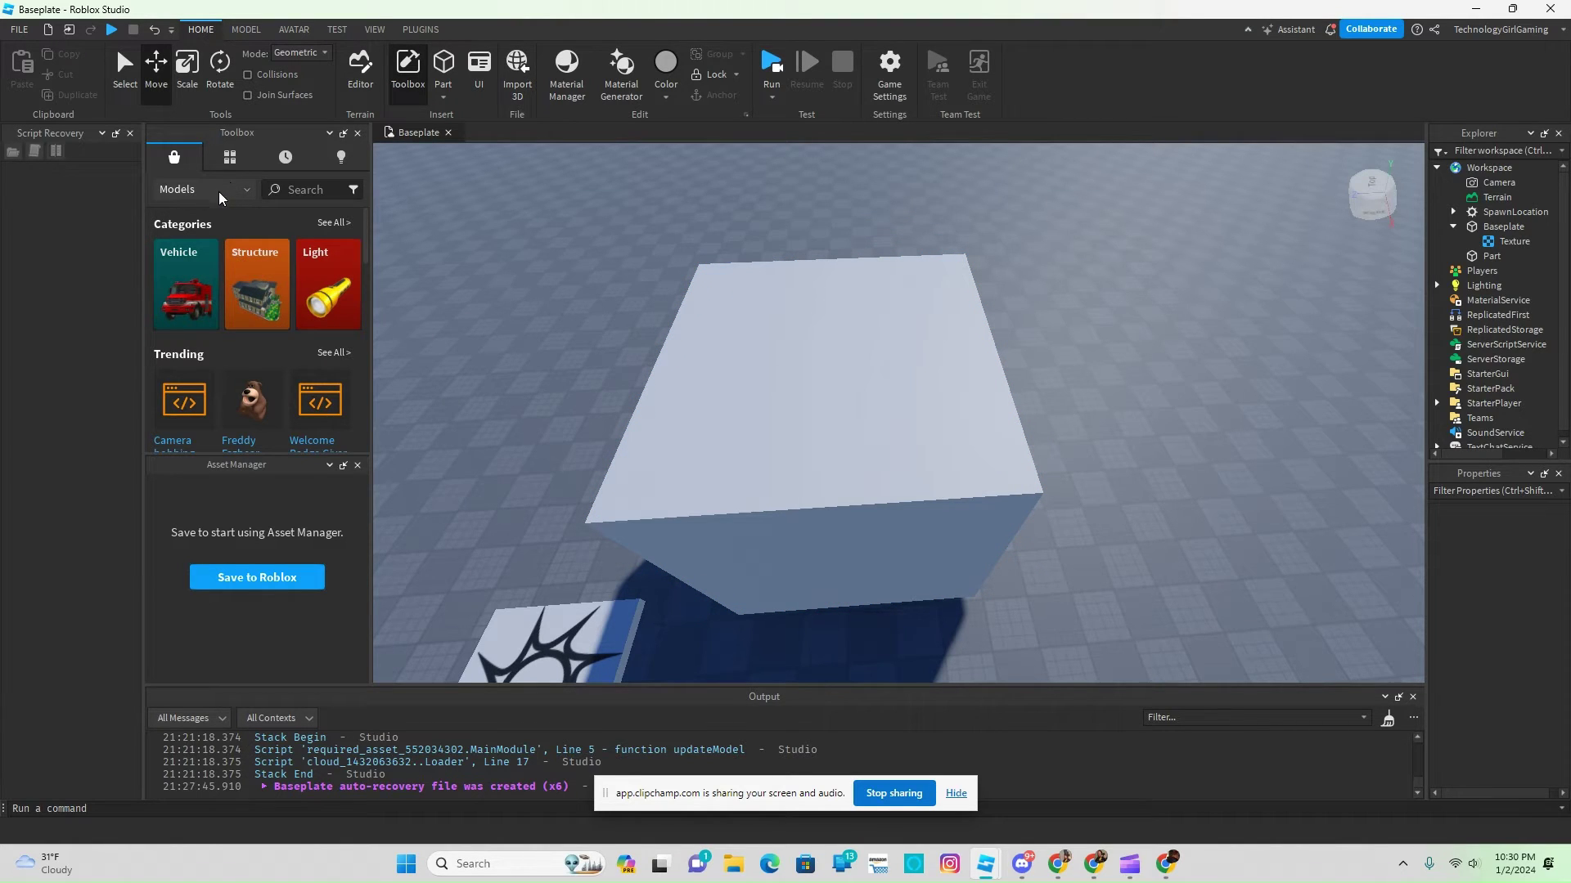
Step: Find the Dice 1 image in the Toolbox Images and place it on the block's top face
click(242, 188)
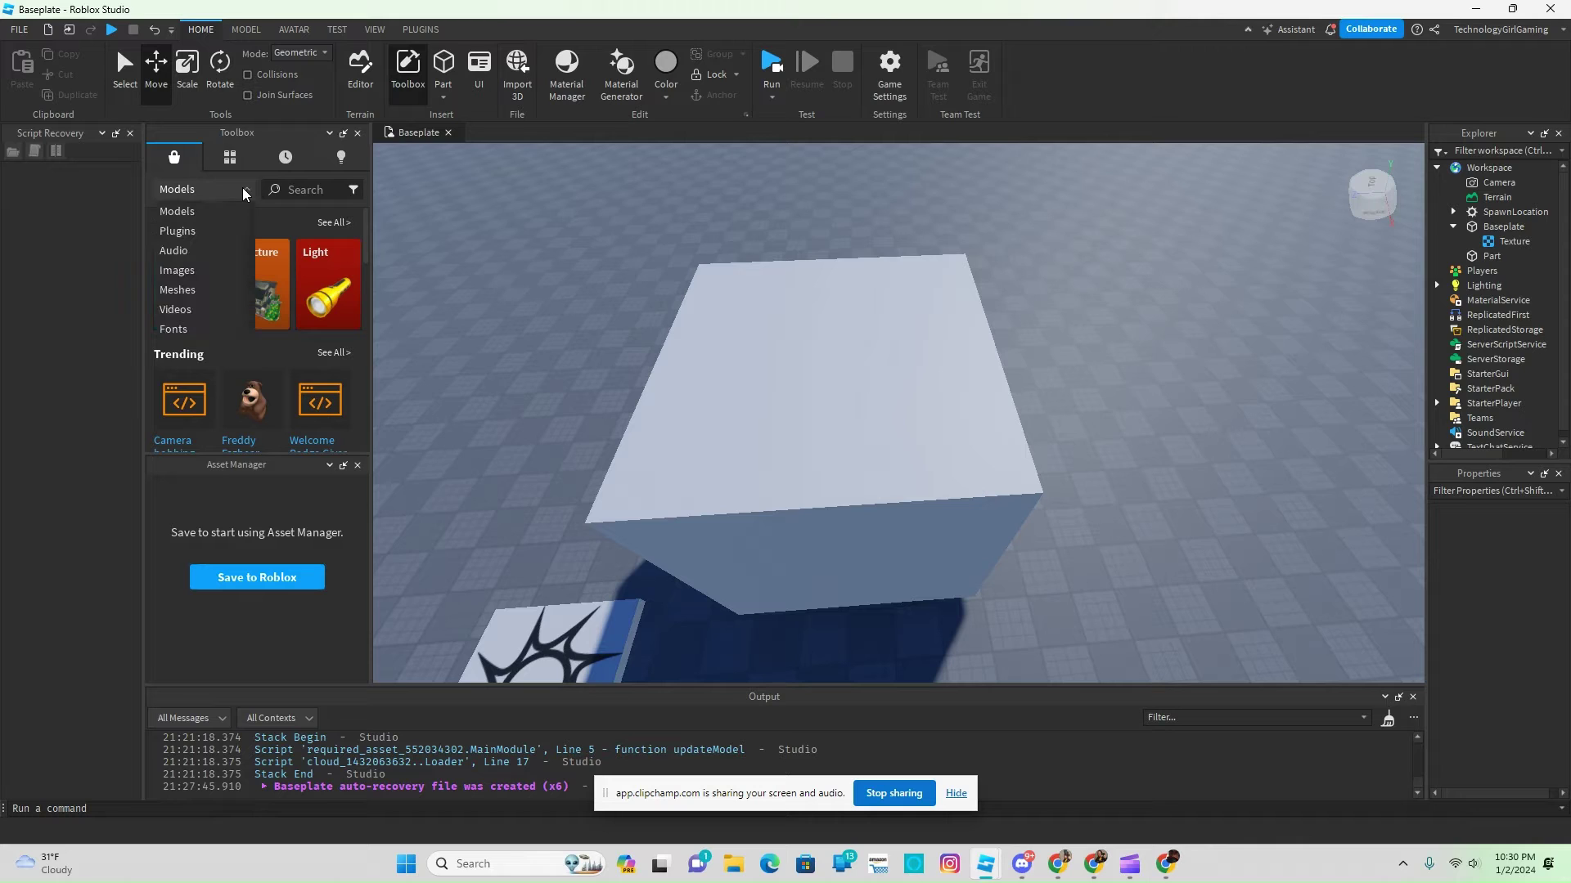
click(189, 272)
click(296, 194)
text(d)
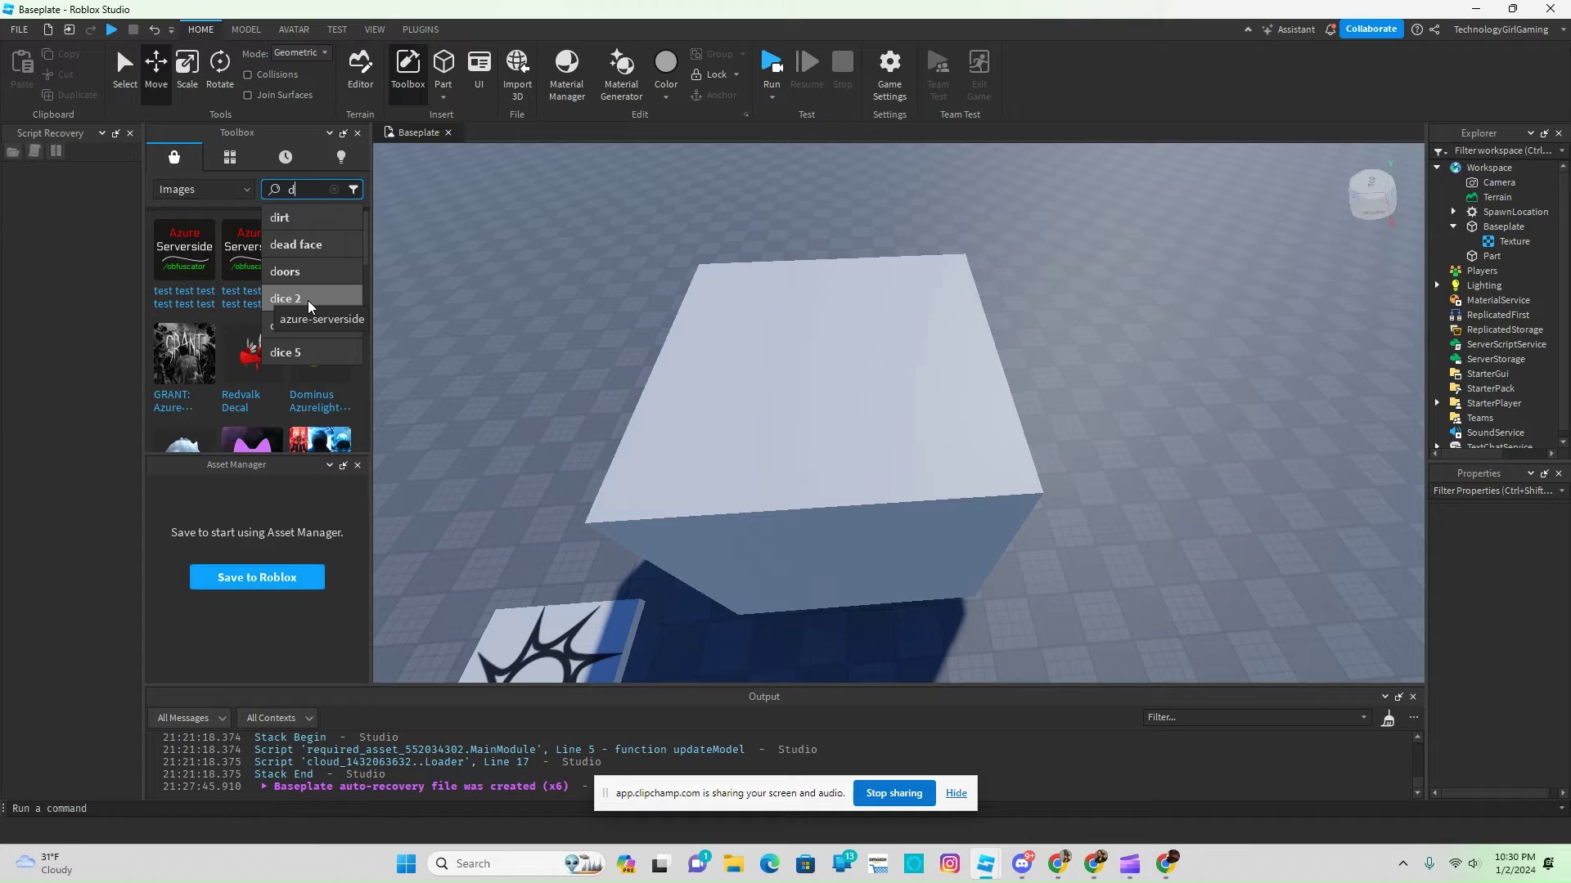
text(ic)
click(312, 272)
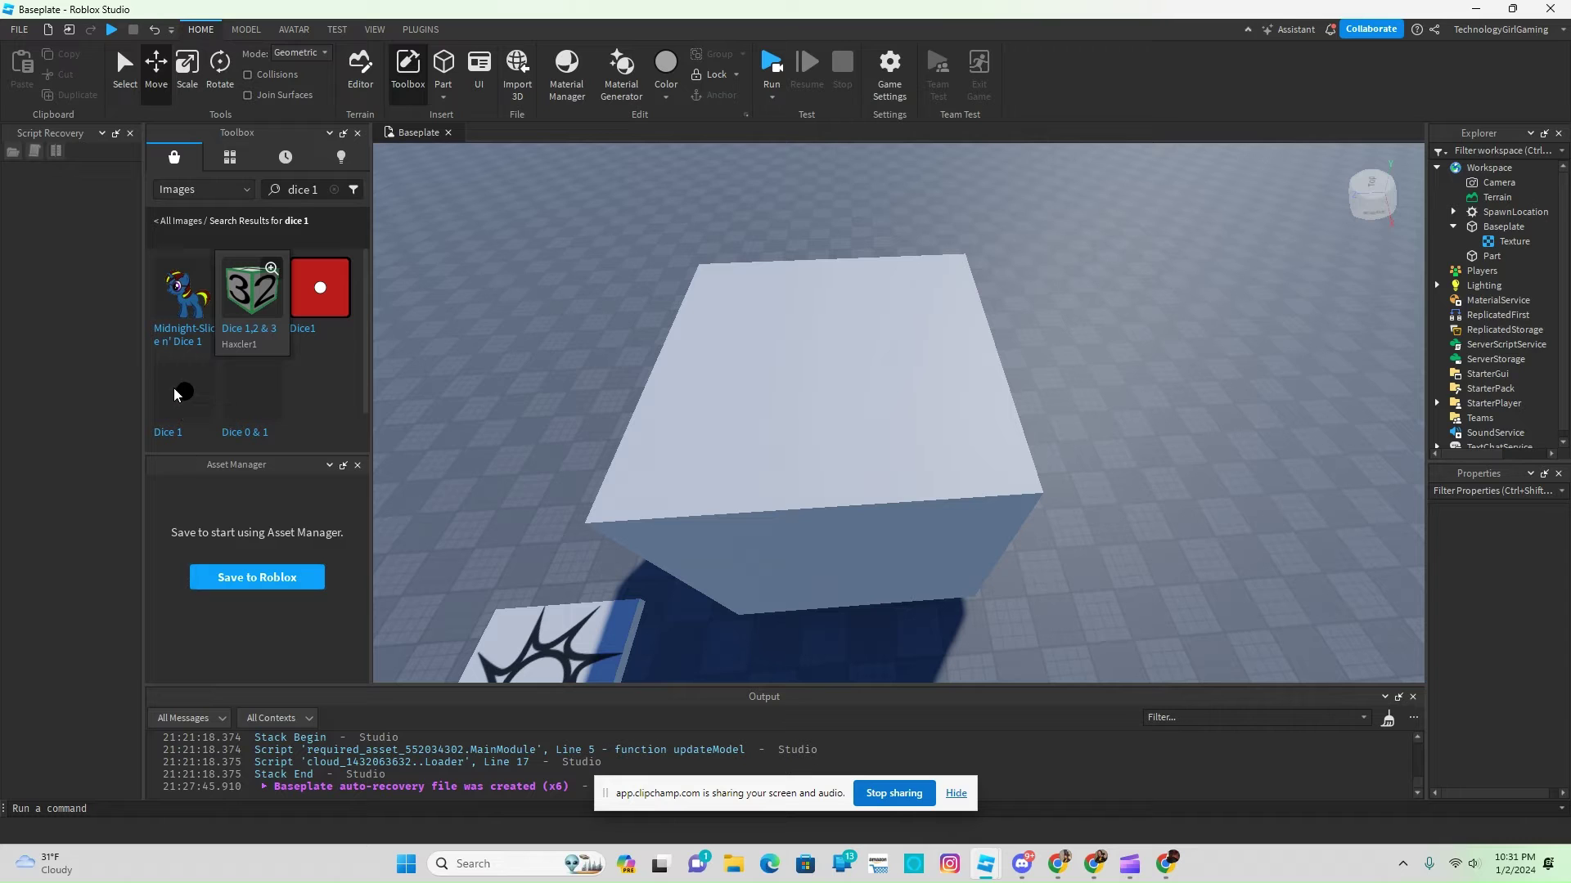
drag(174, 388, 807, 362)
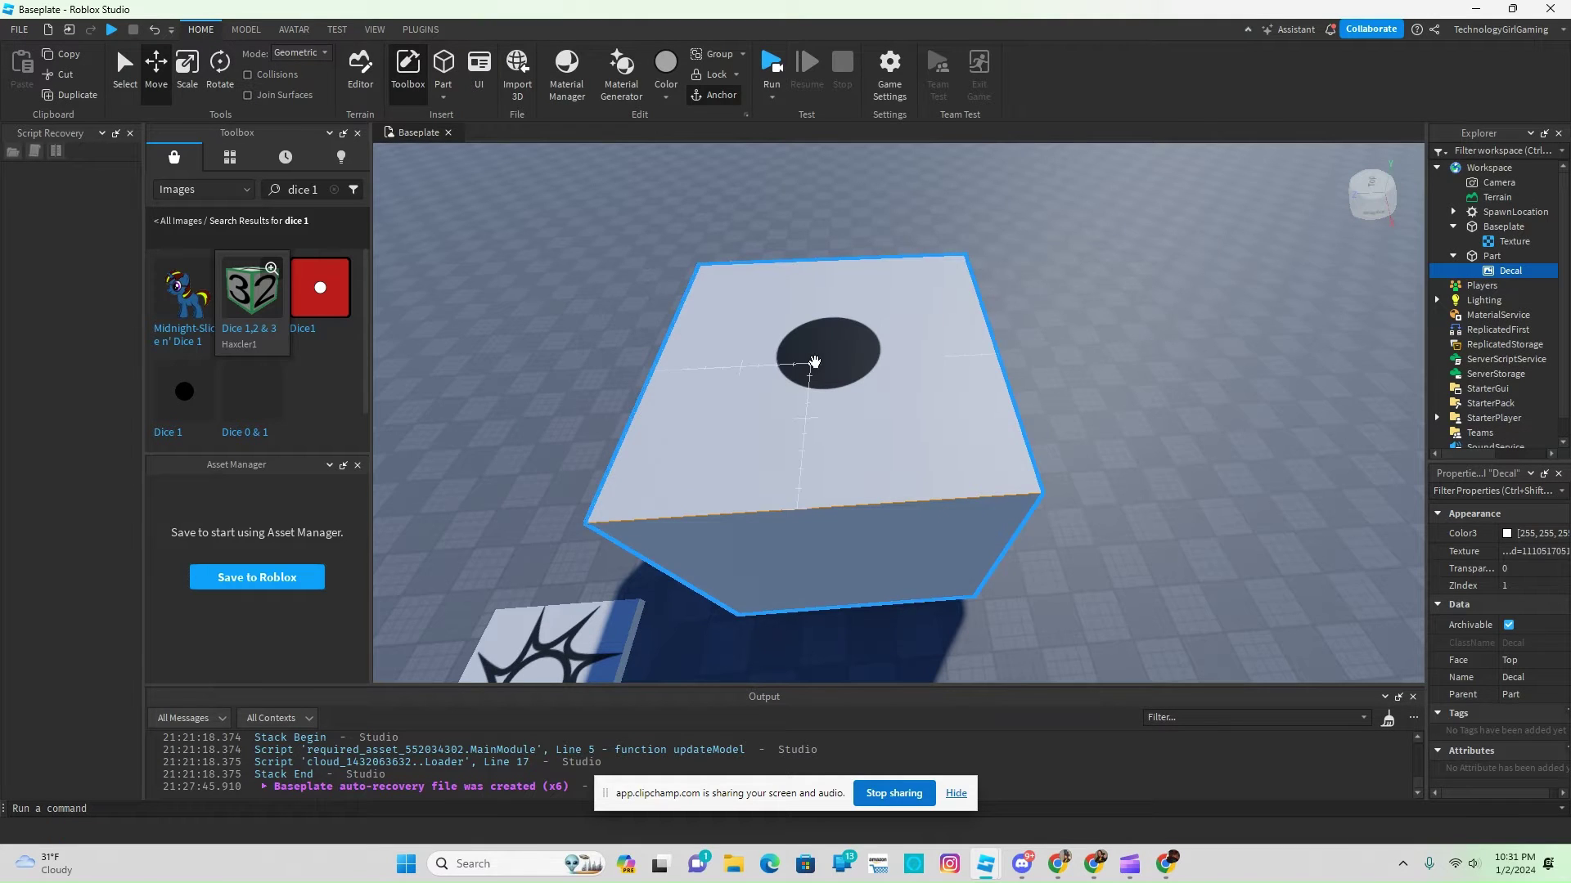
click(1080, 364)
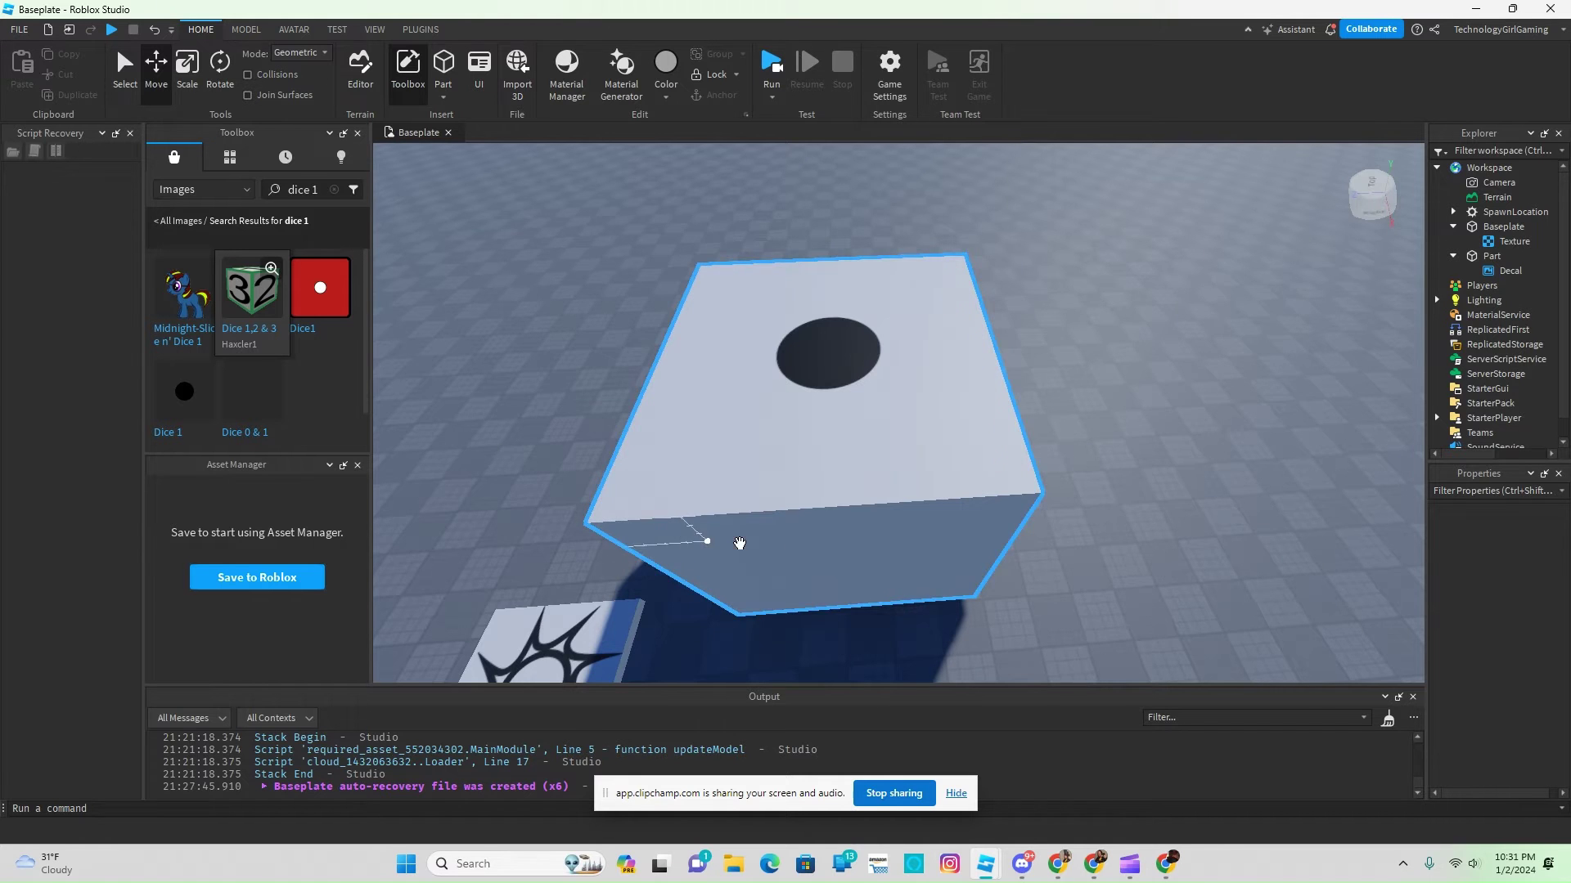
scroll(784, 546, down, 5)
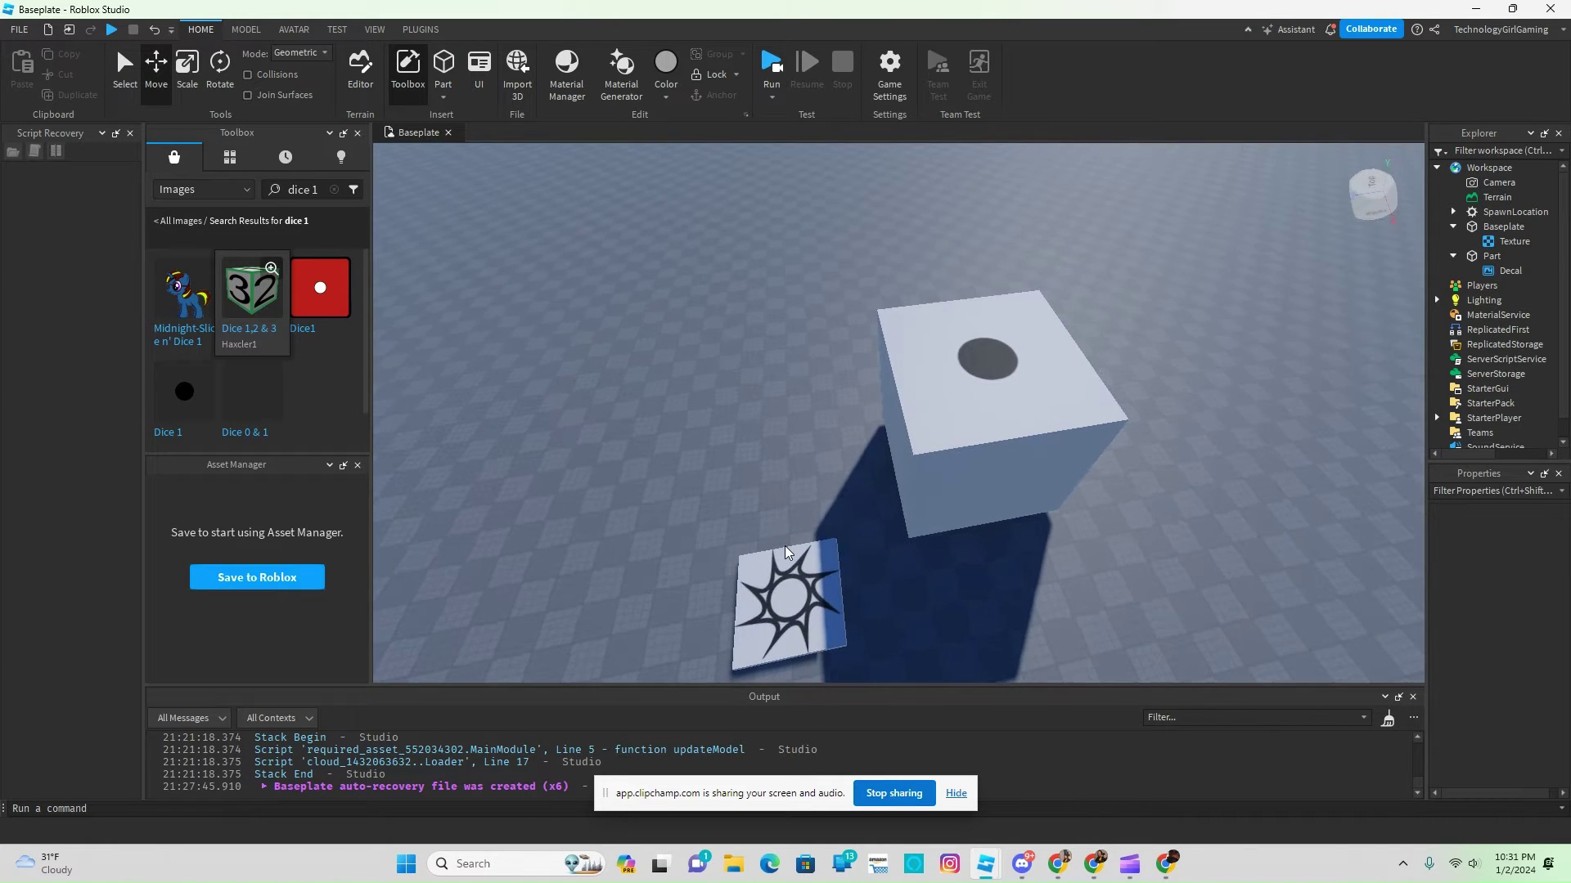
scroll(784, 547, up, 10)
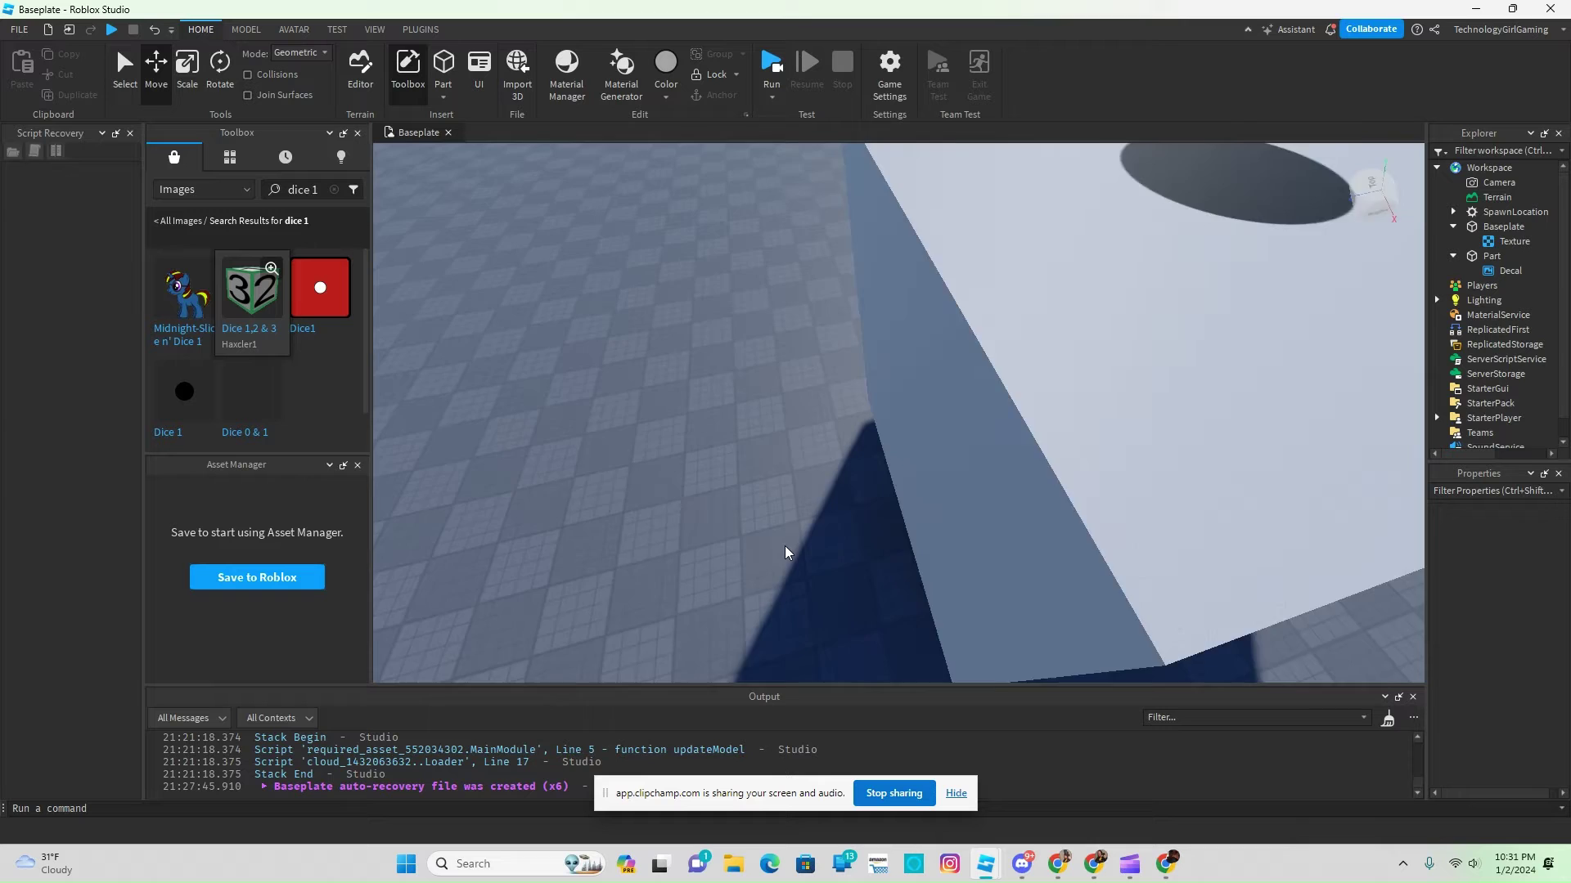
right_drag(783, 547, 783, 547)
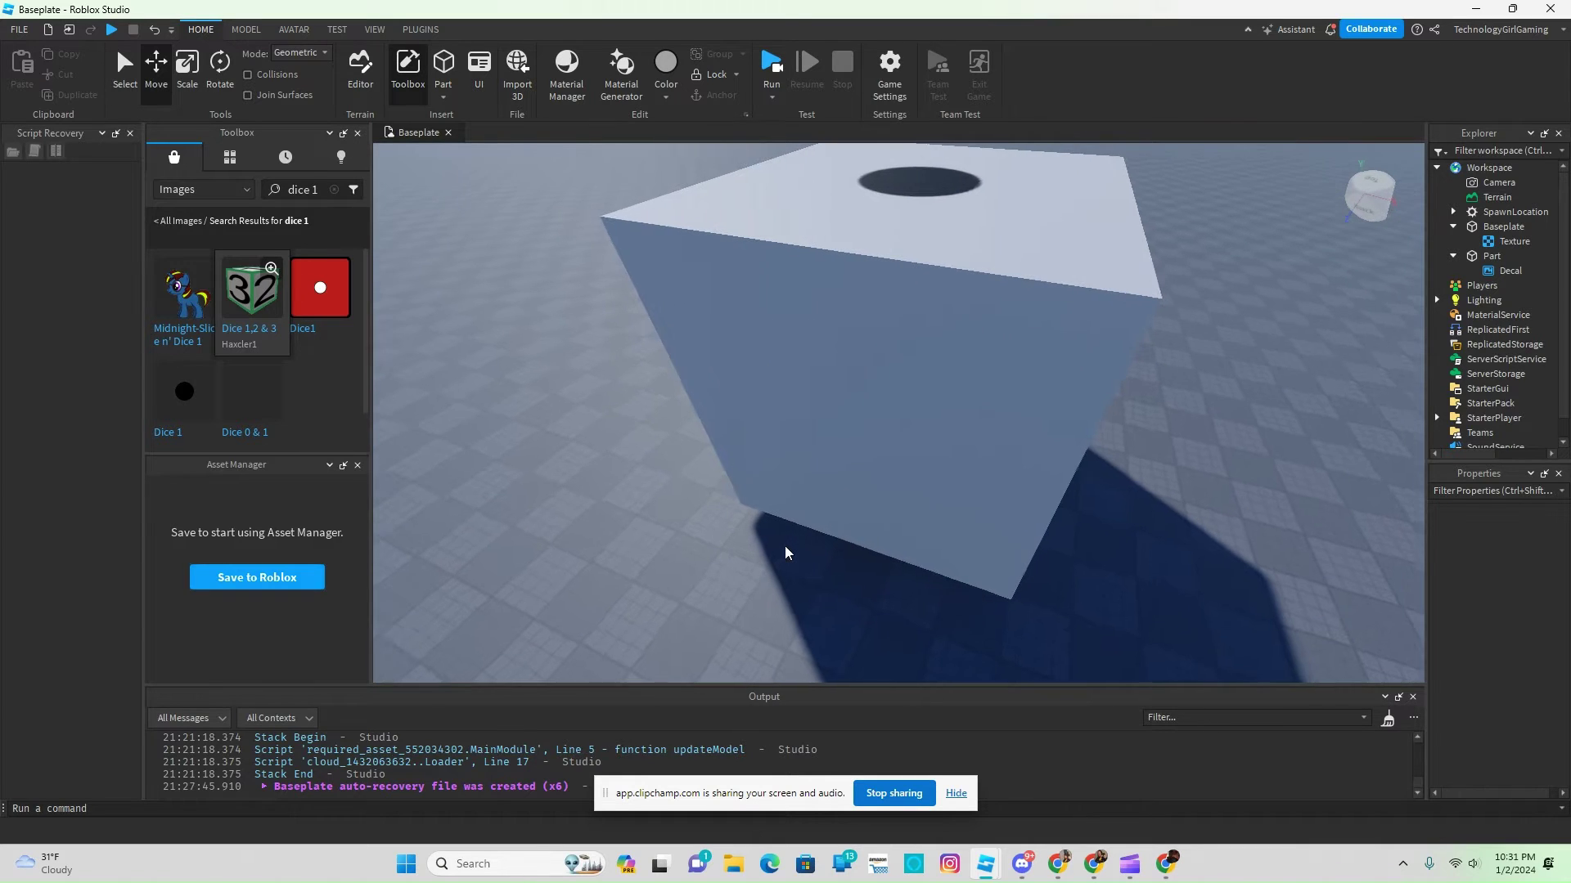
Step: Search Toolbox images for 'dice 2' and place the Dice 2 image on a block side
click(321, 188)
key(BackSpace)
text(2)
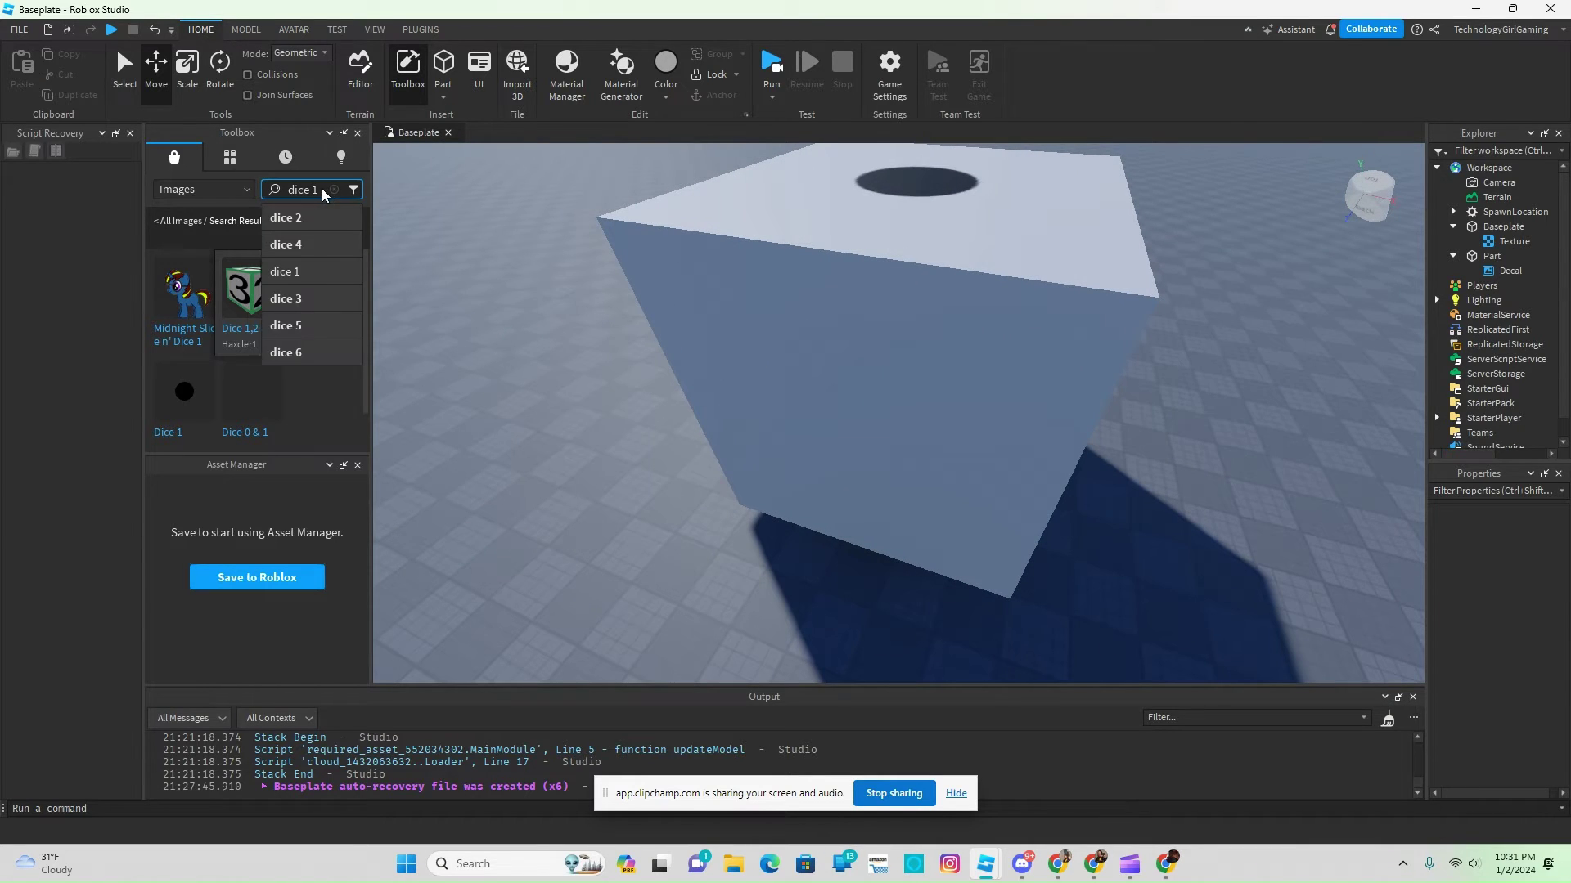
click(312, 214)
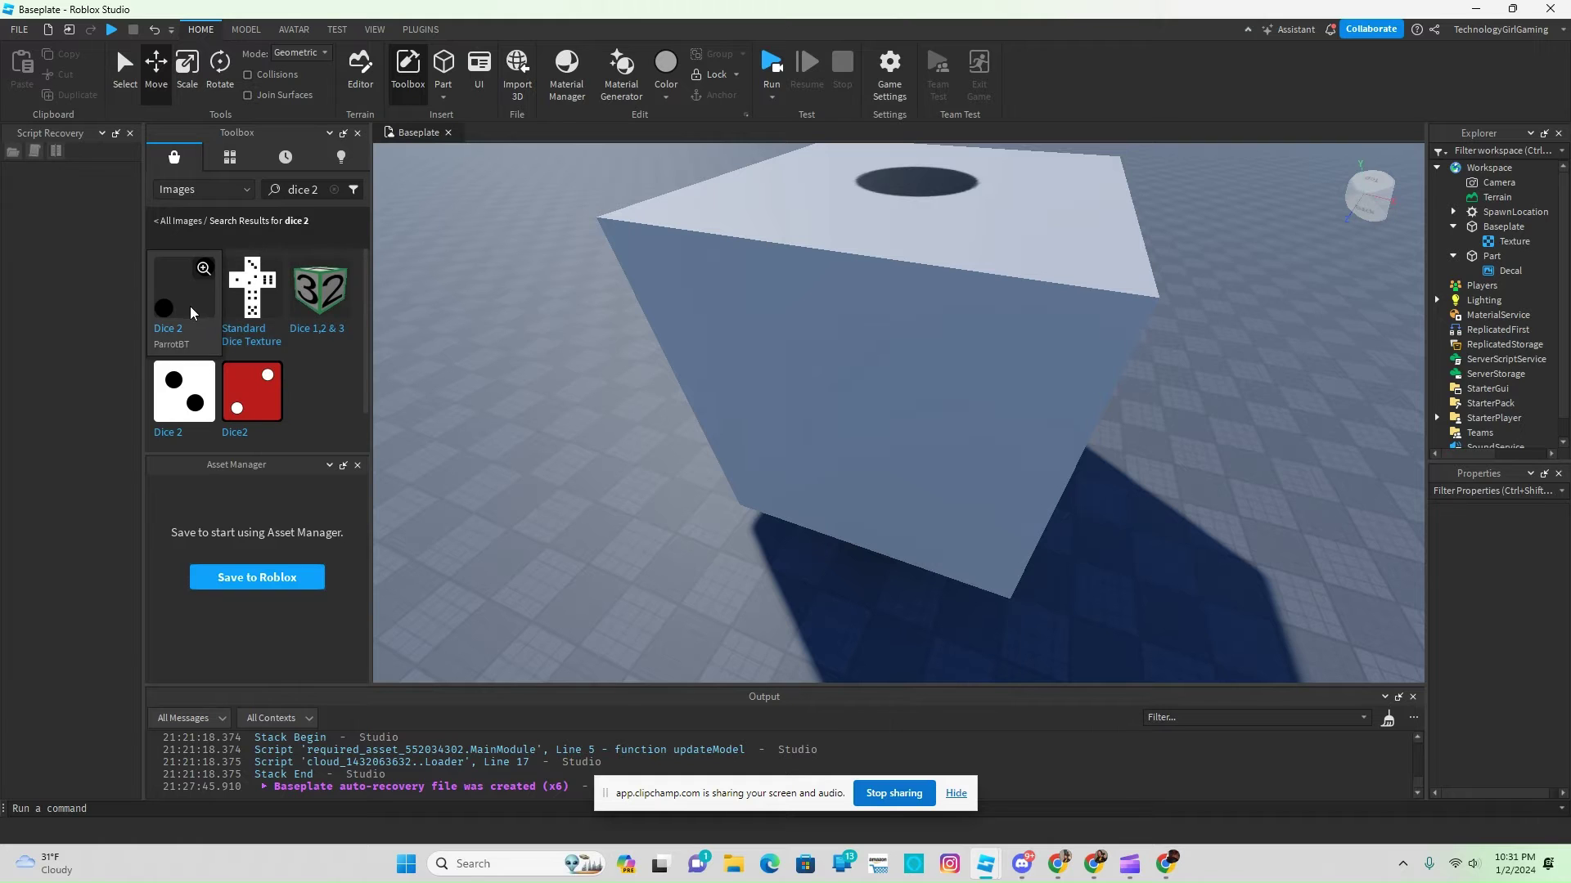
drag(190, 306, 783, 374)
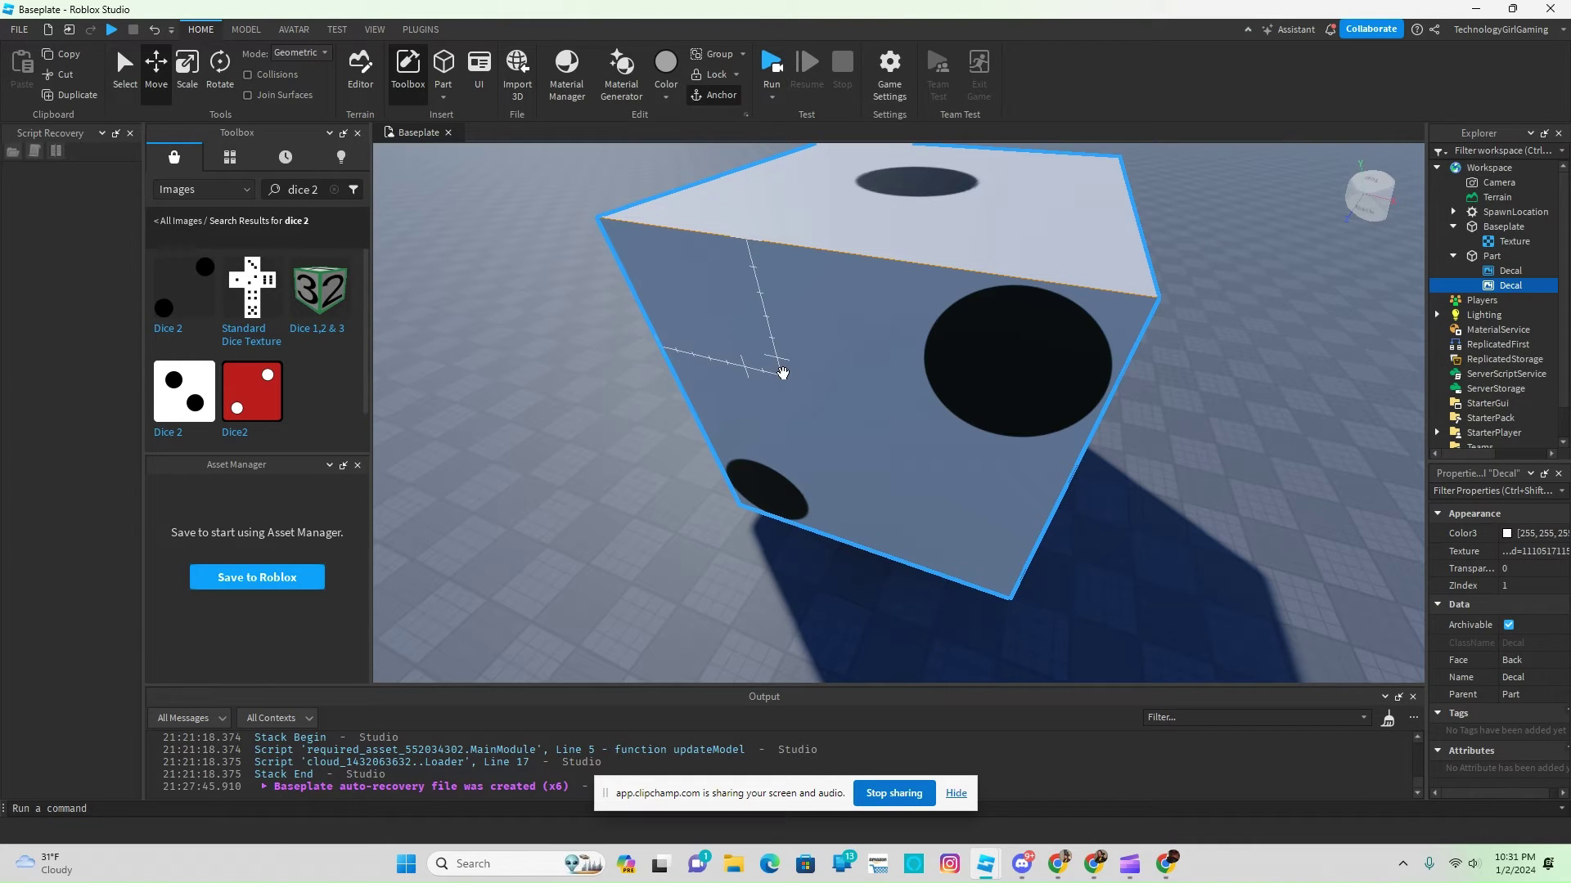
click(758, 562)
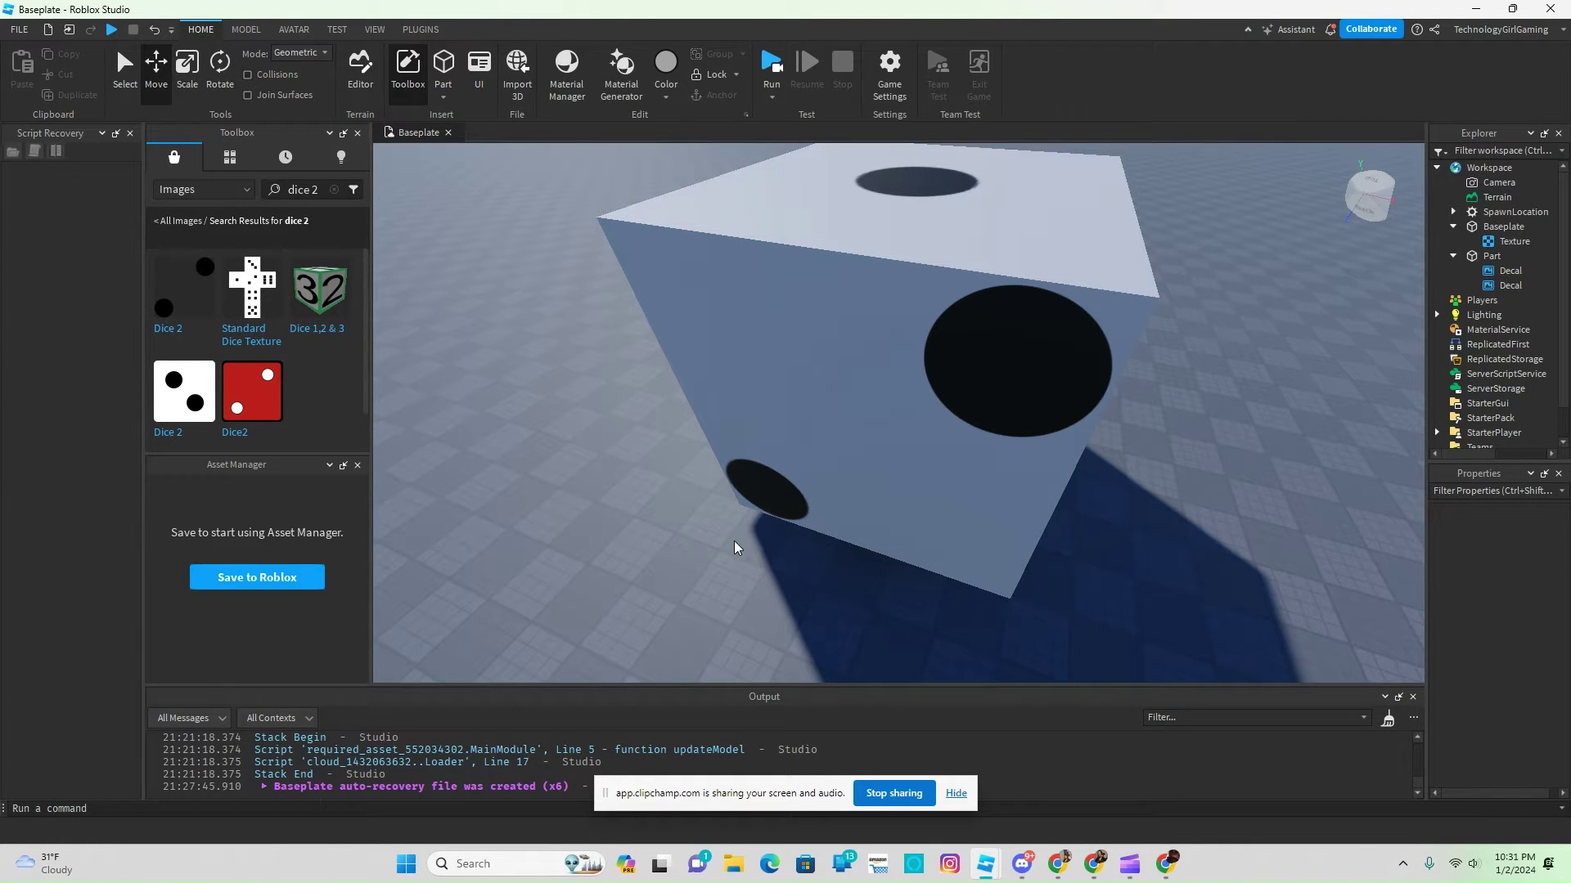
click(731, 535)
scroll(732, 535, up, 3)
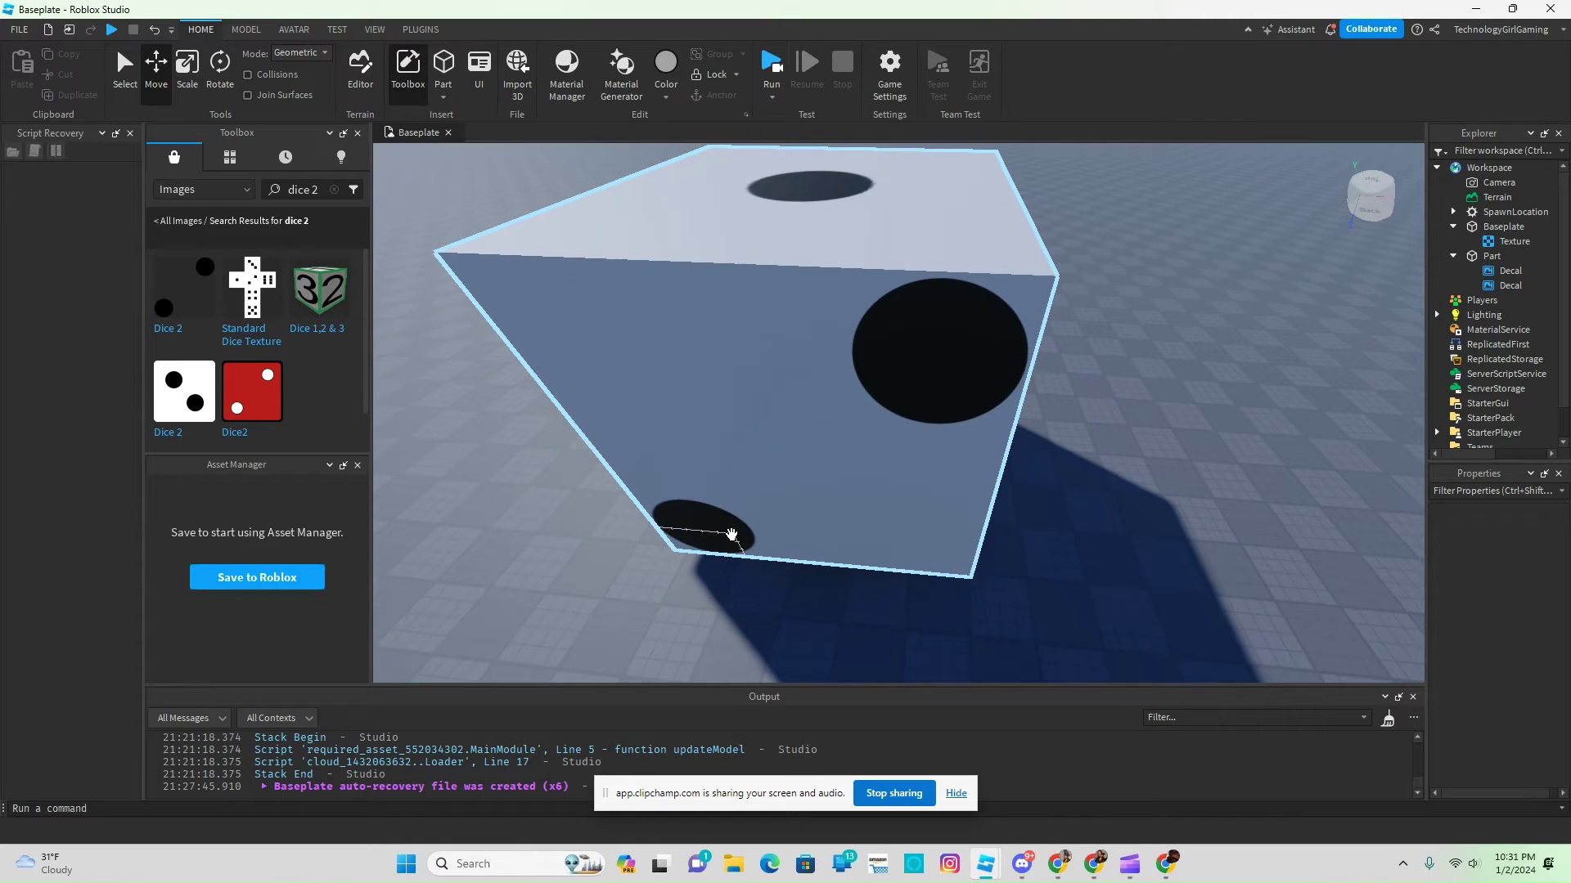
right_drag(731, 535, 731, 535)
Step: Place the Dice3 image from a 'dice 3' search on another cube face
click(315, 187)
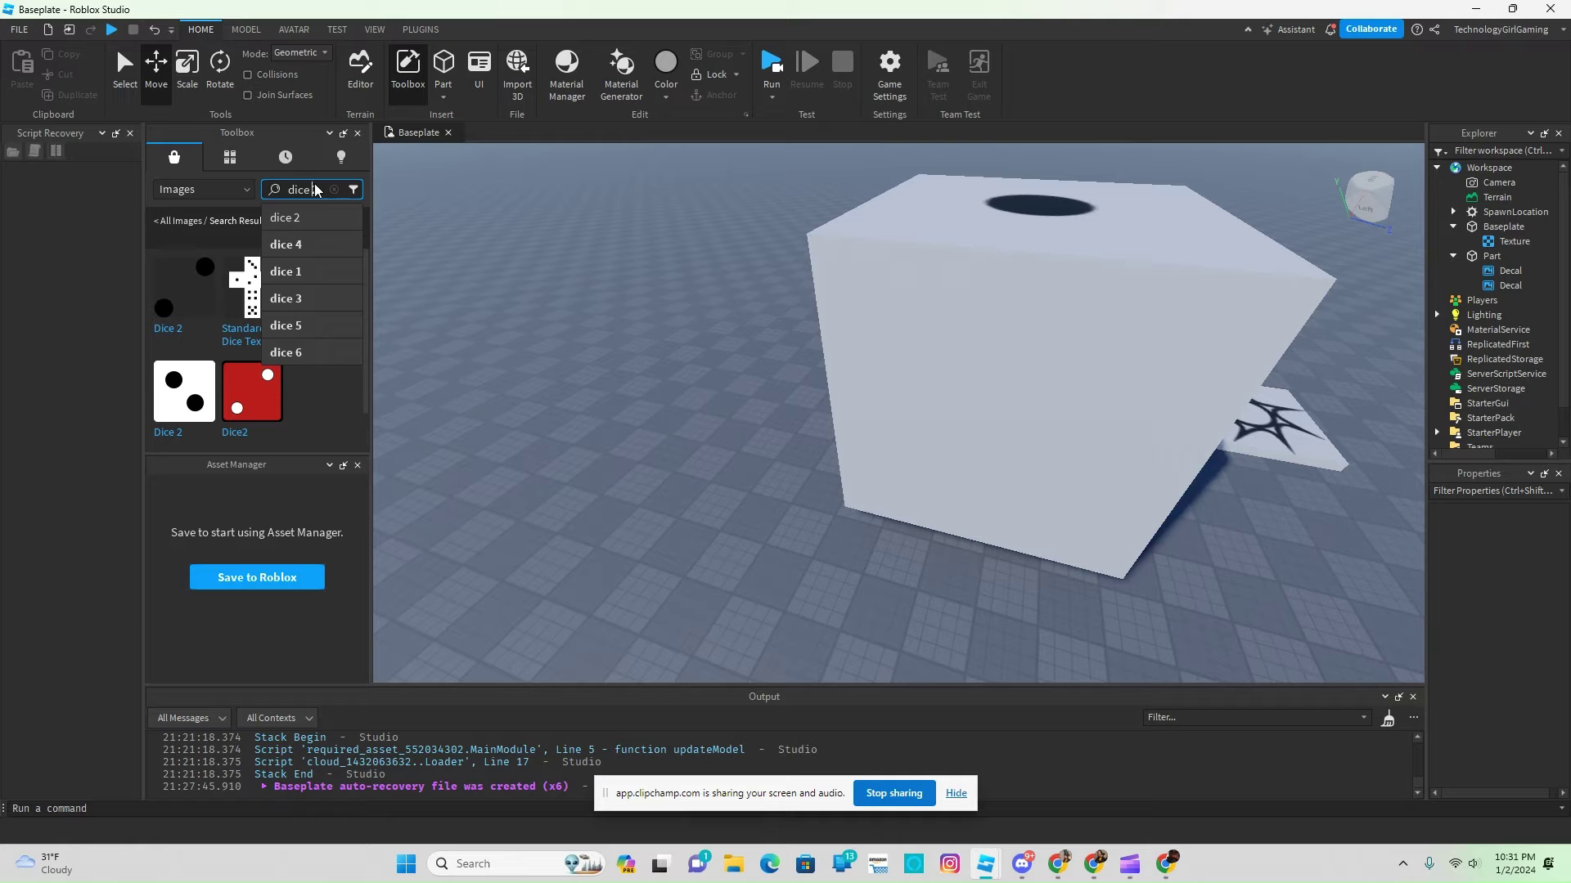
click(304, 298)
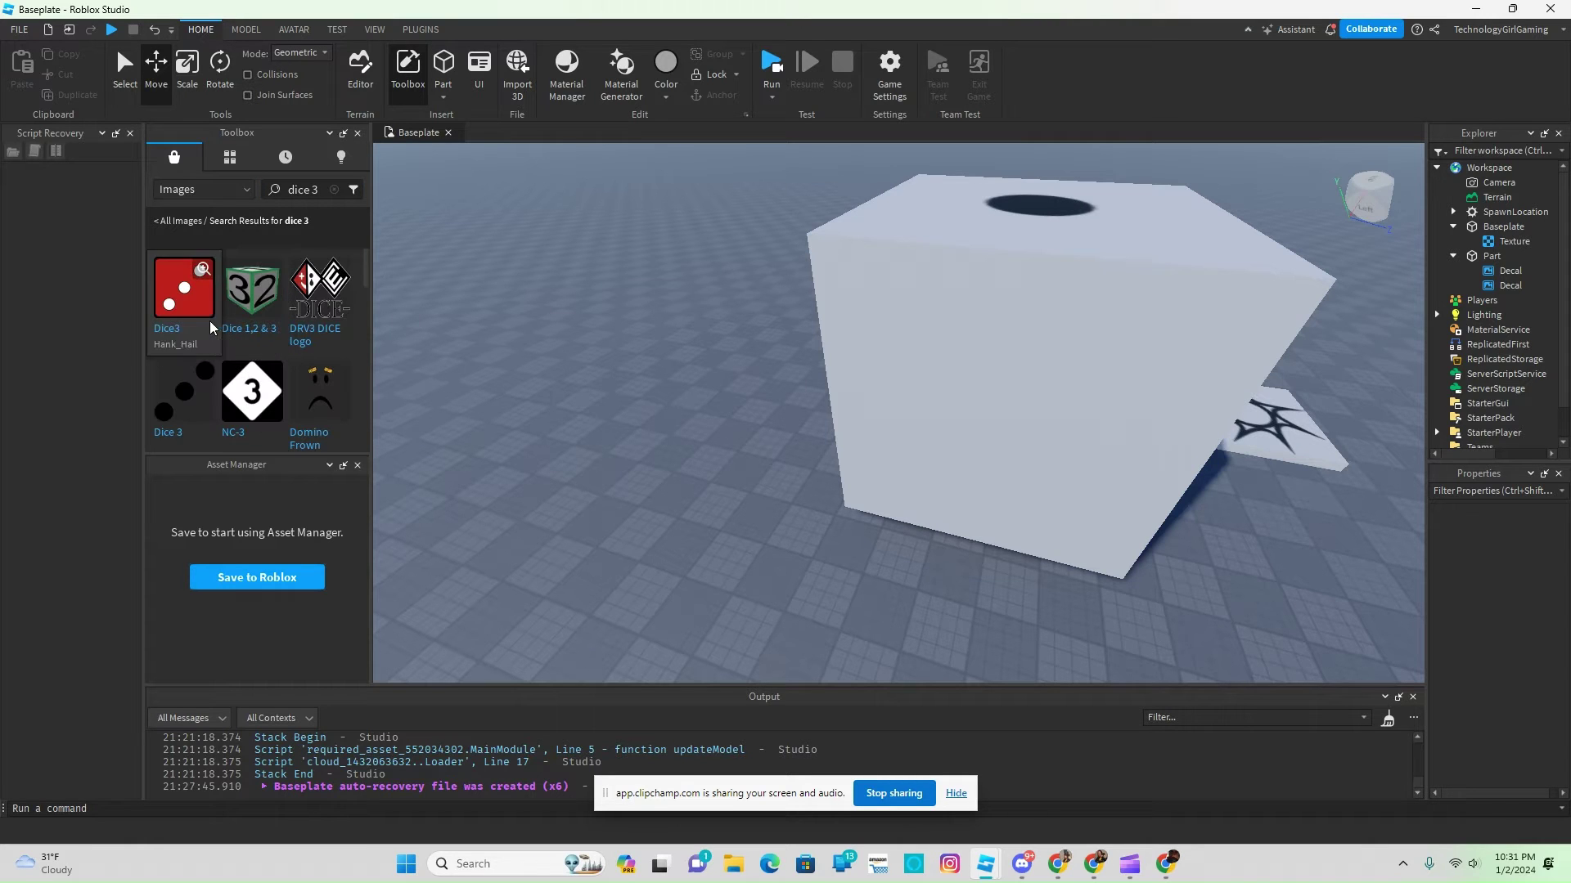
drag(209, 326, 978, 420)
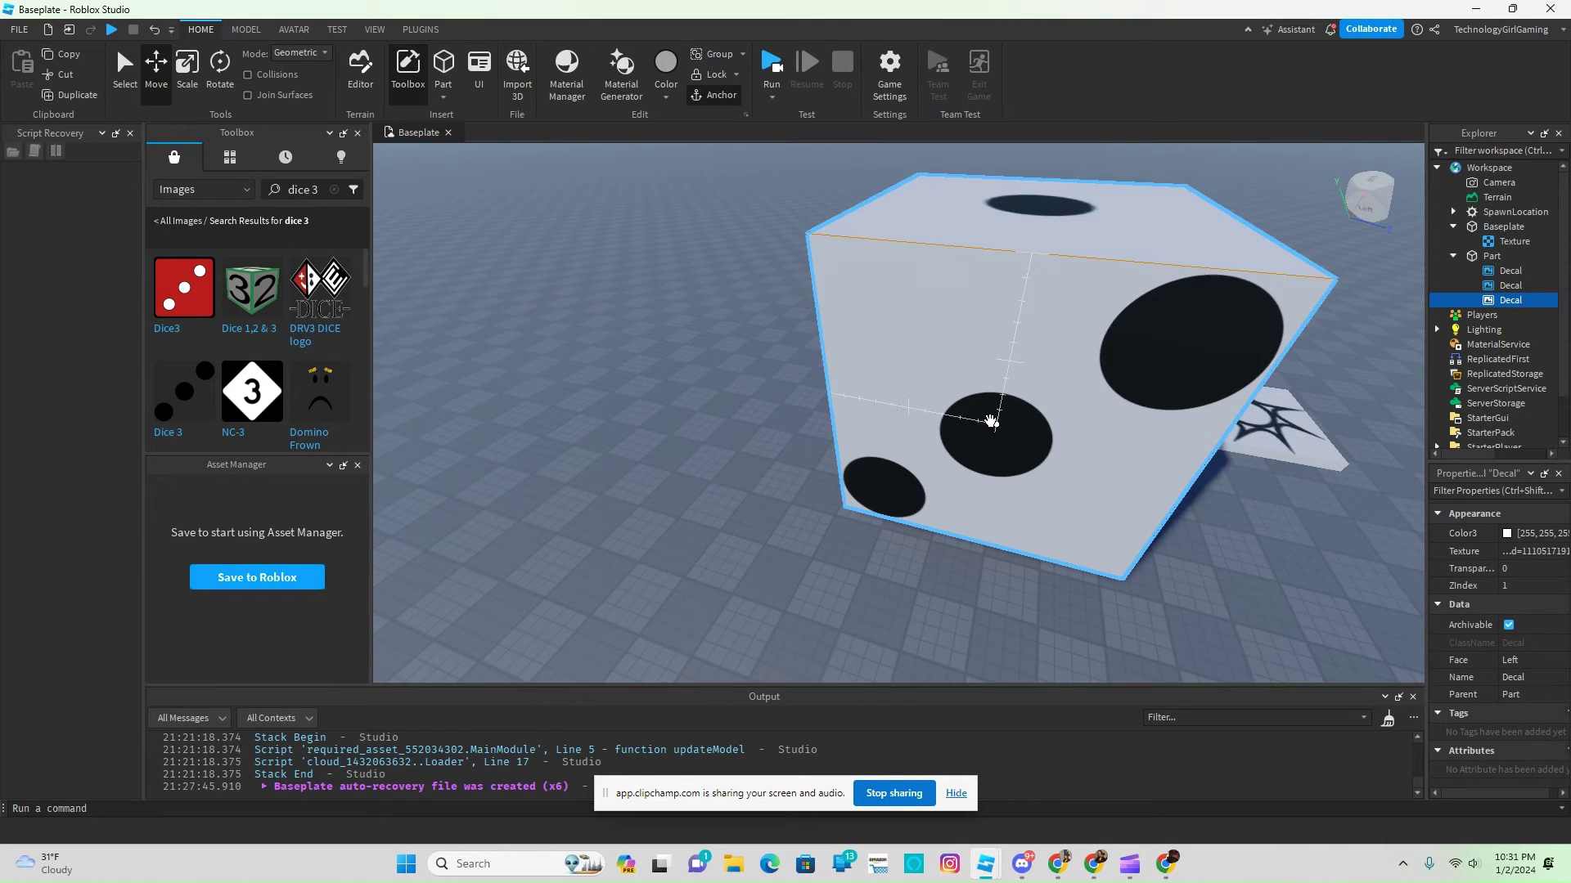
click(845, 543)
right_drag(845, 543, 797, 518)
Step: Place the Dice 4 image on the cube's front face
click(309, 190)
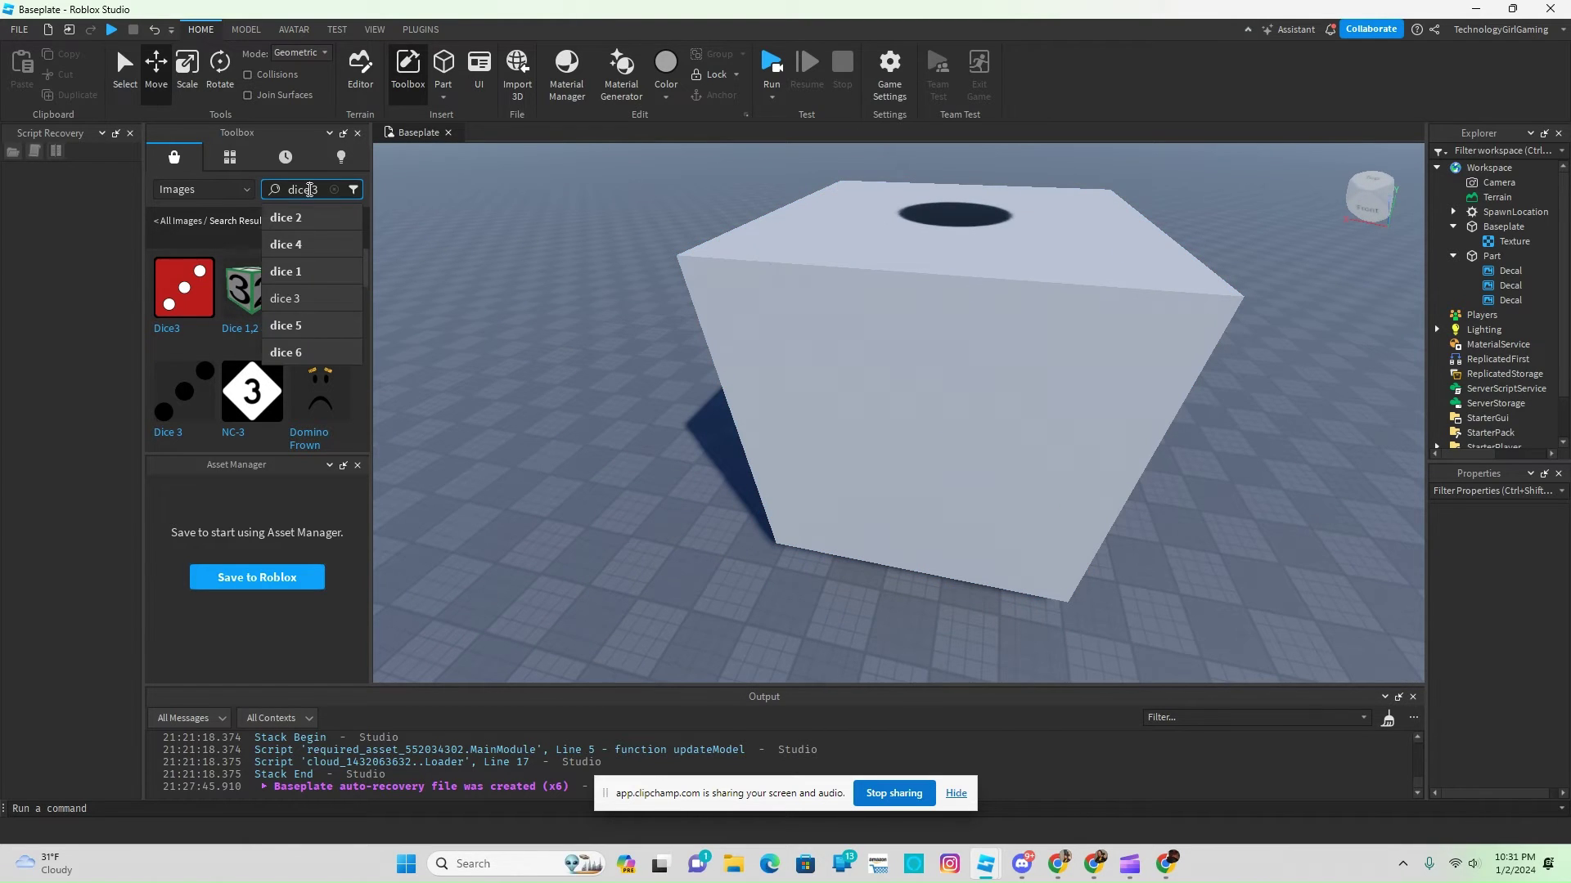
click(307, 245)
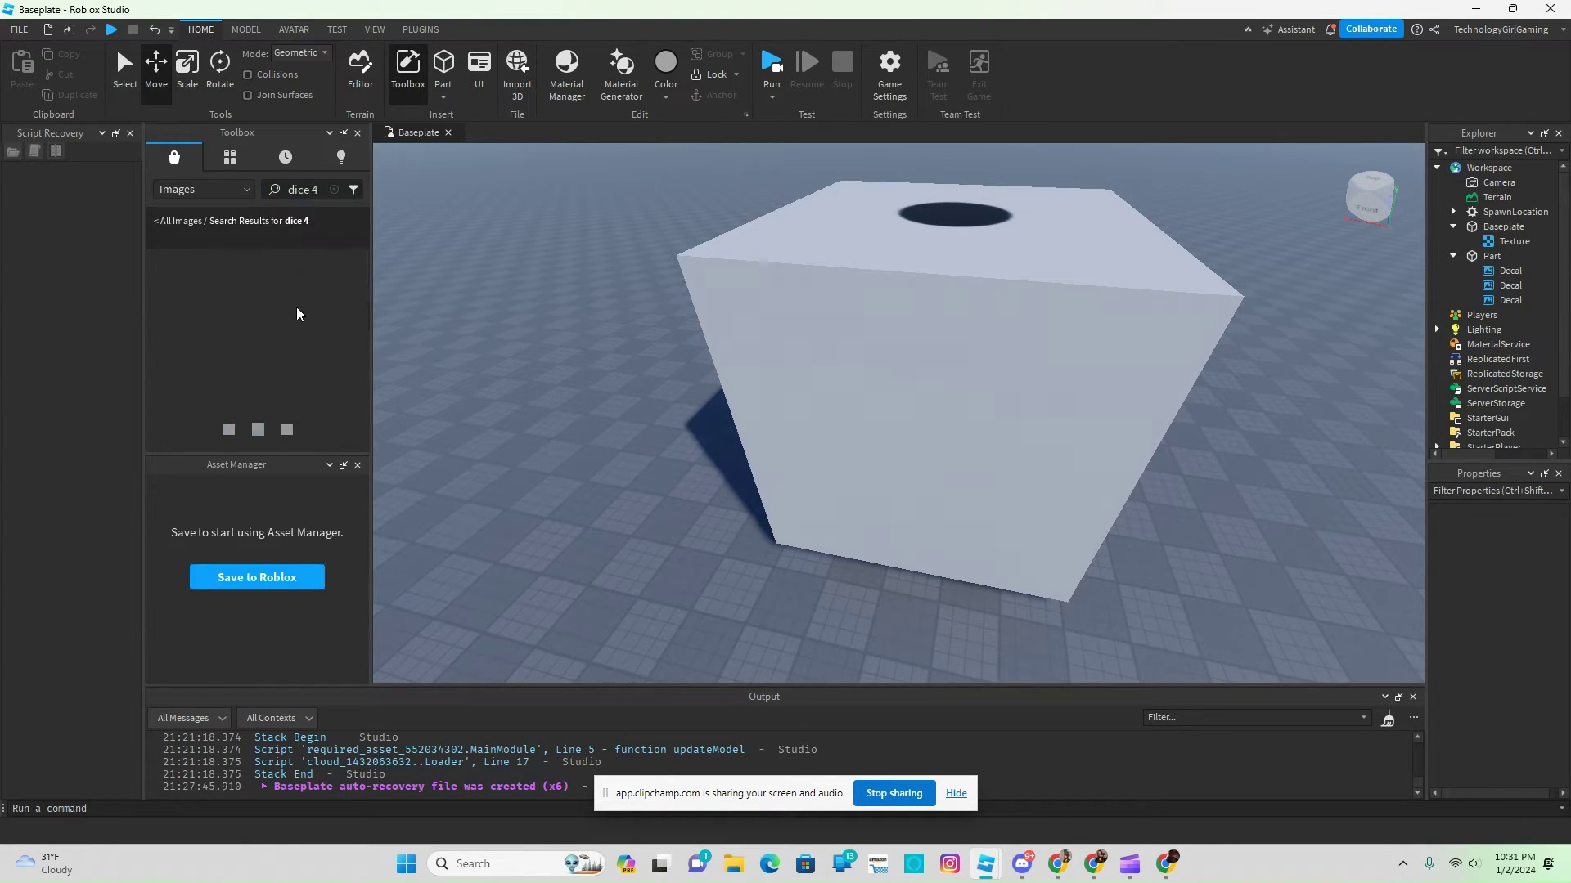
drag(184, 310, 851, 362)
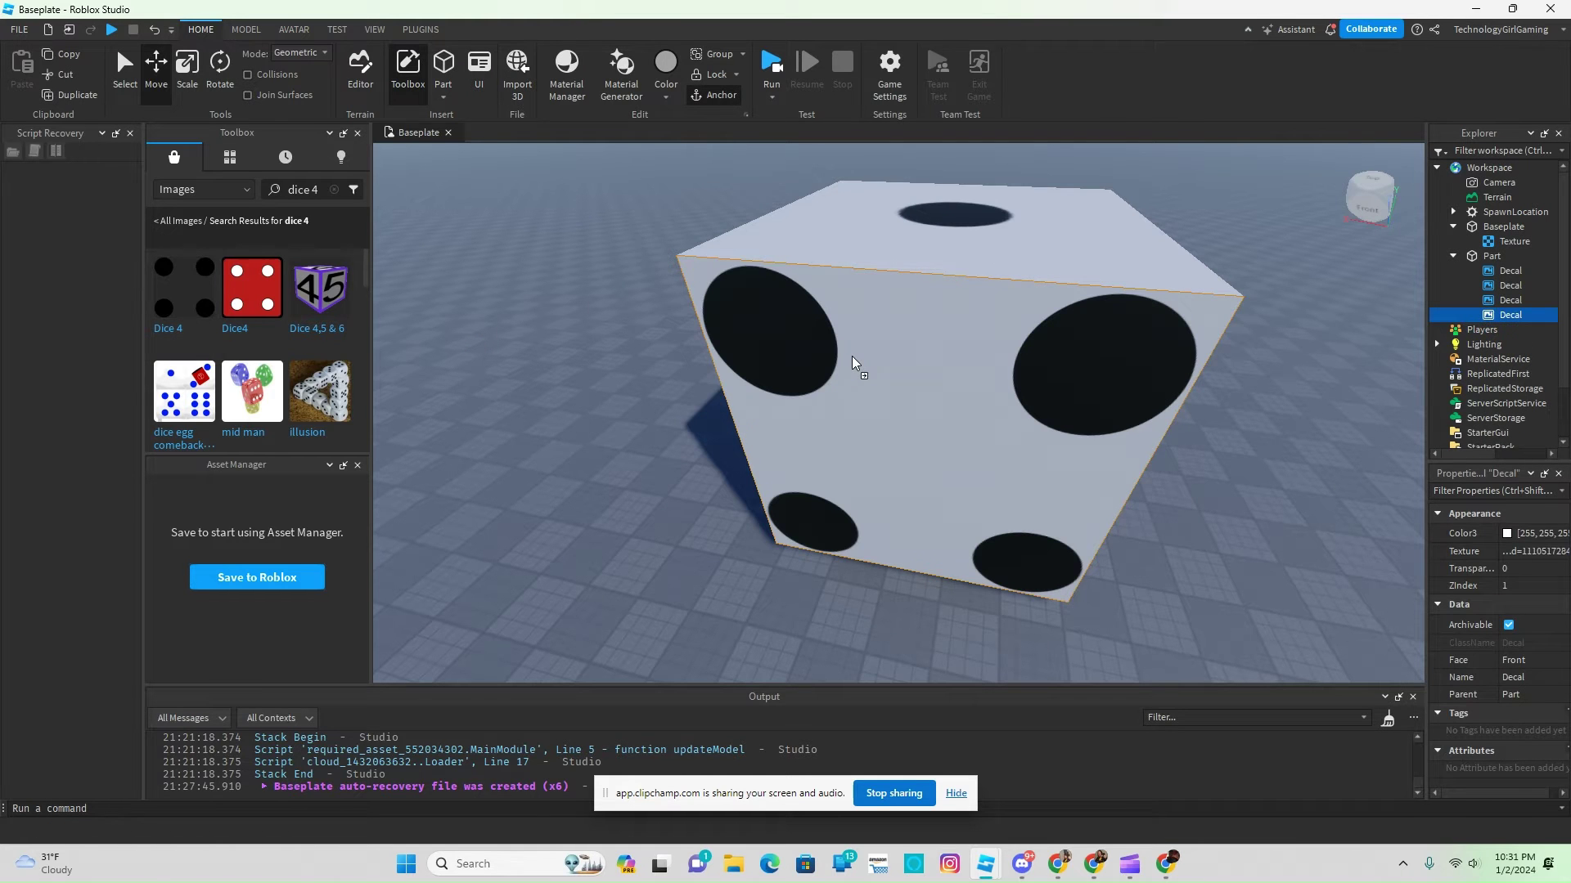
click(715, 589)
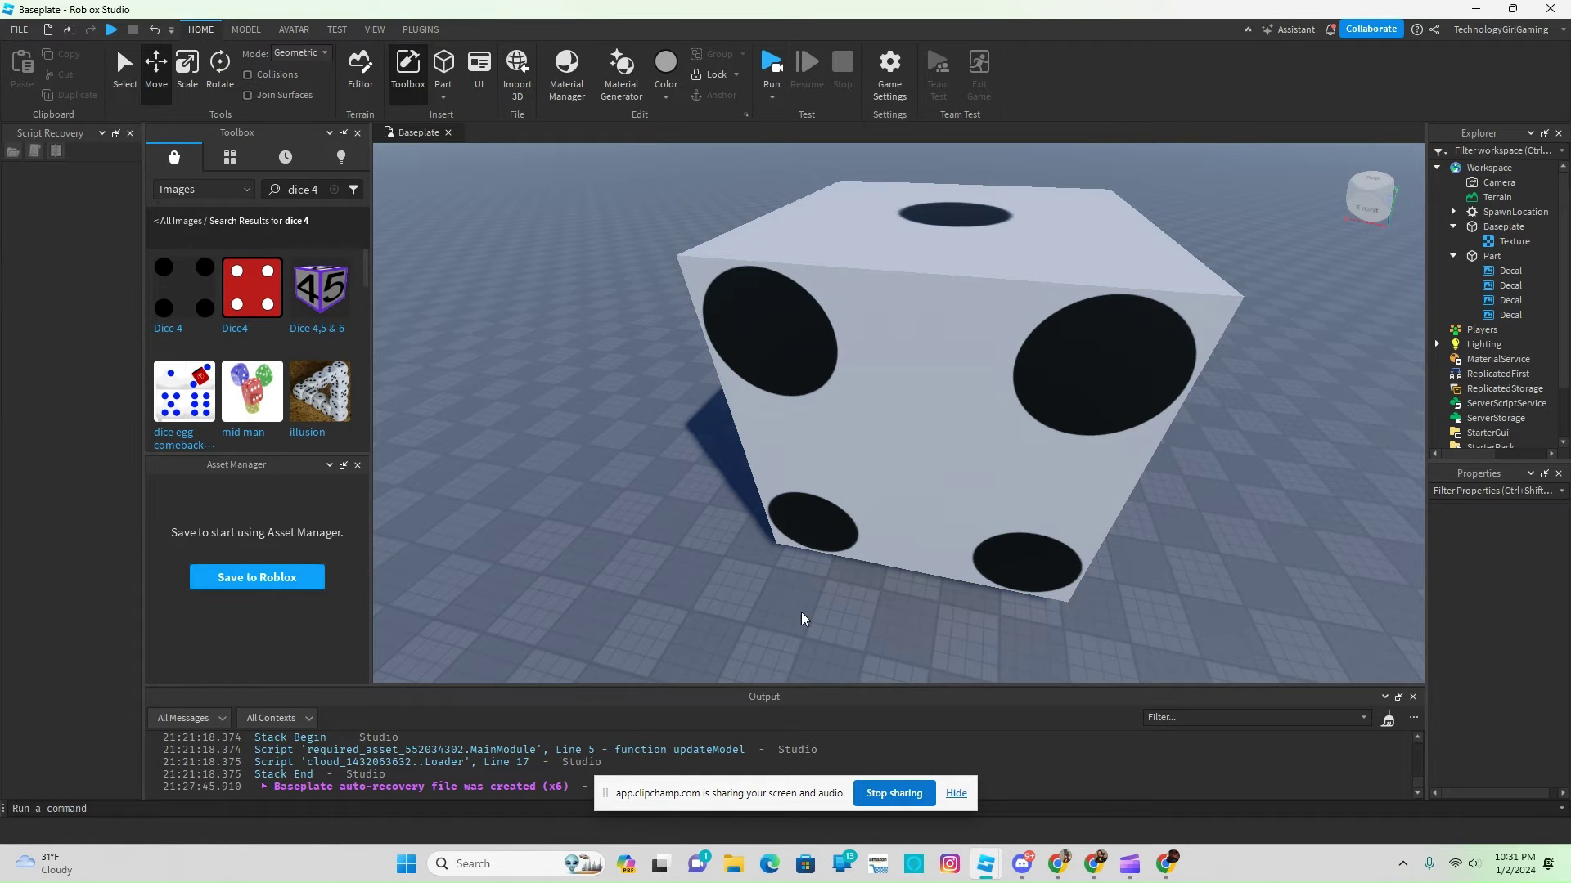
right_drag(788, 601, 788, 601)
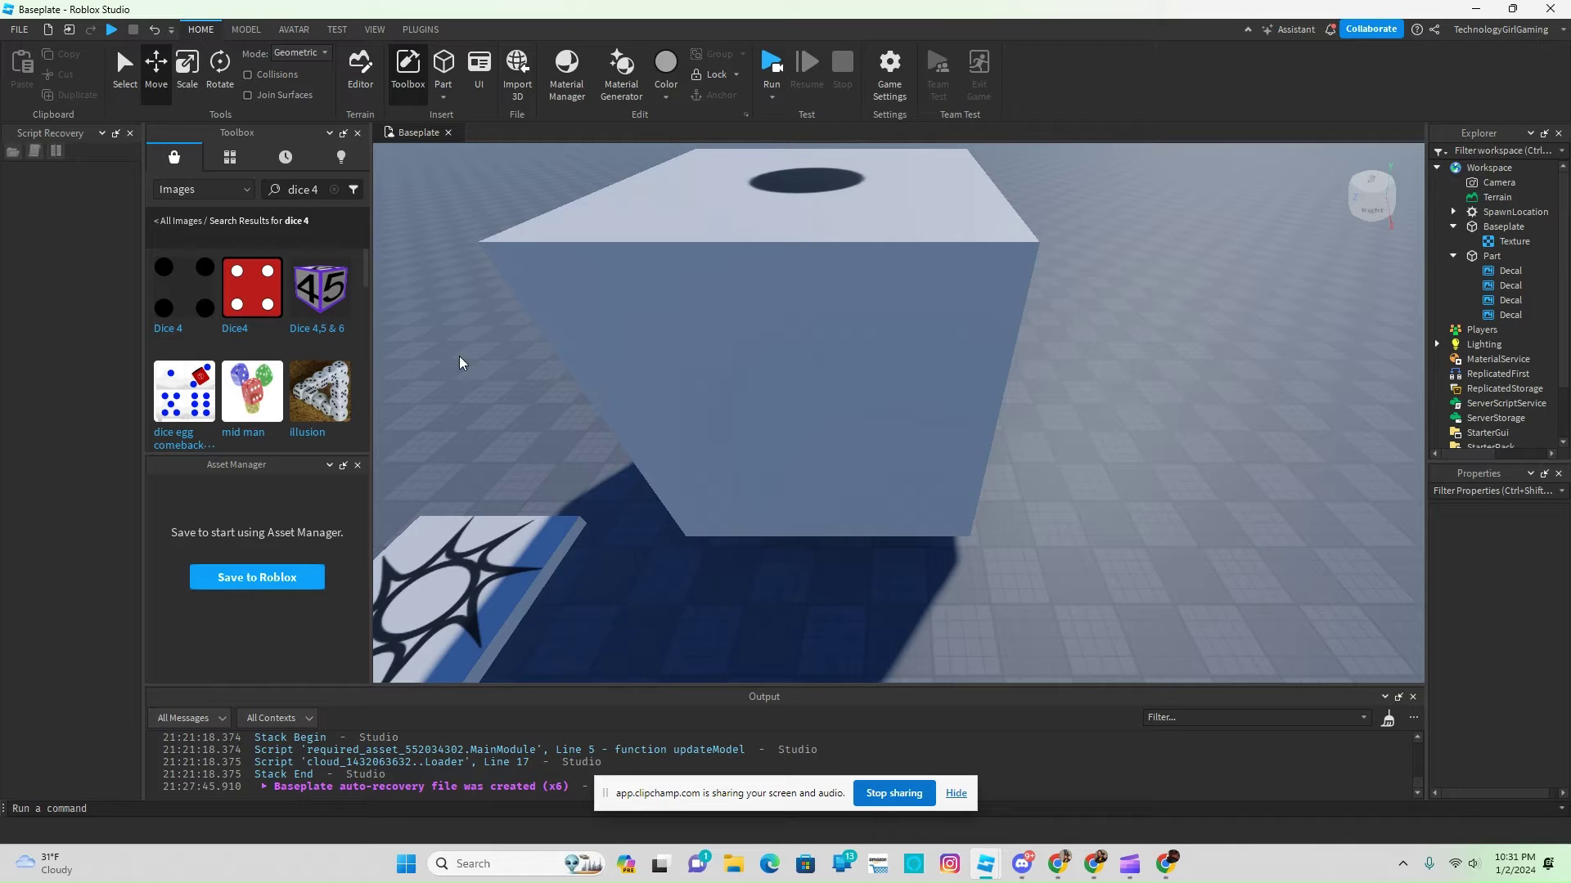
Step: Place the Dice 5 image on another side, then rotate the cube 90° twice to check faces
click(302, 189)
click(300, 320)
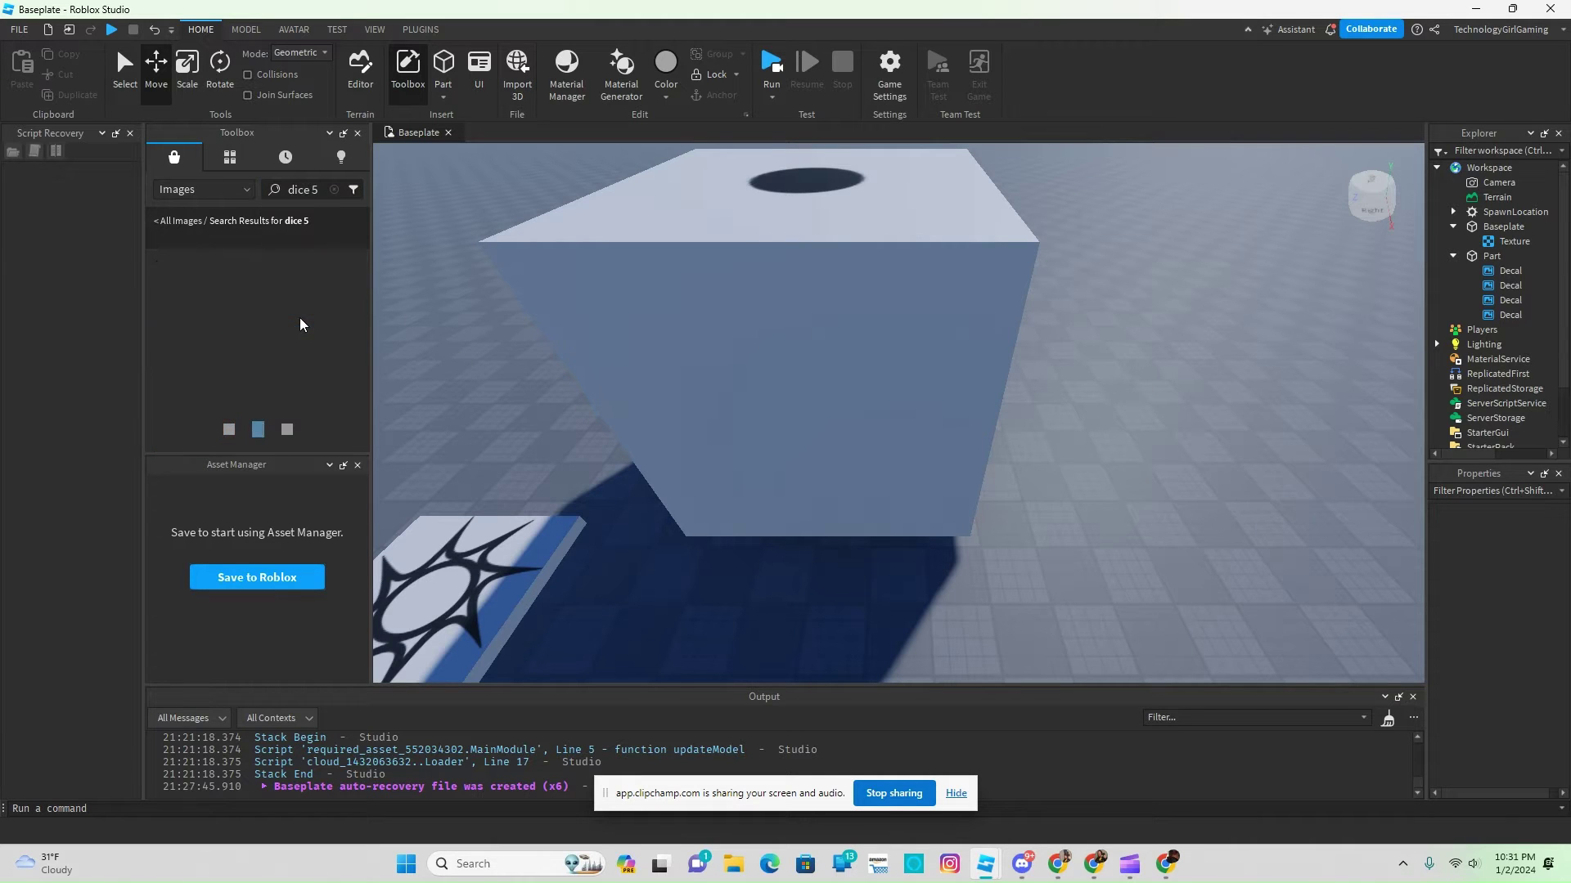
drag(199, 306, 769, 375)
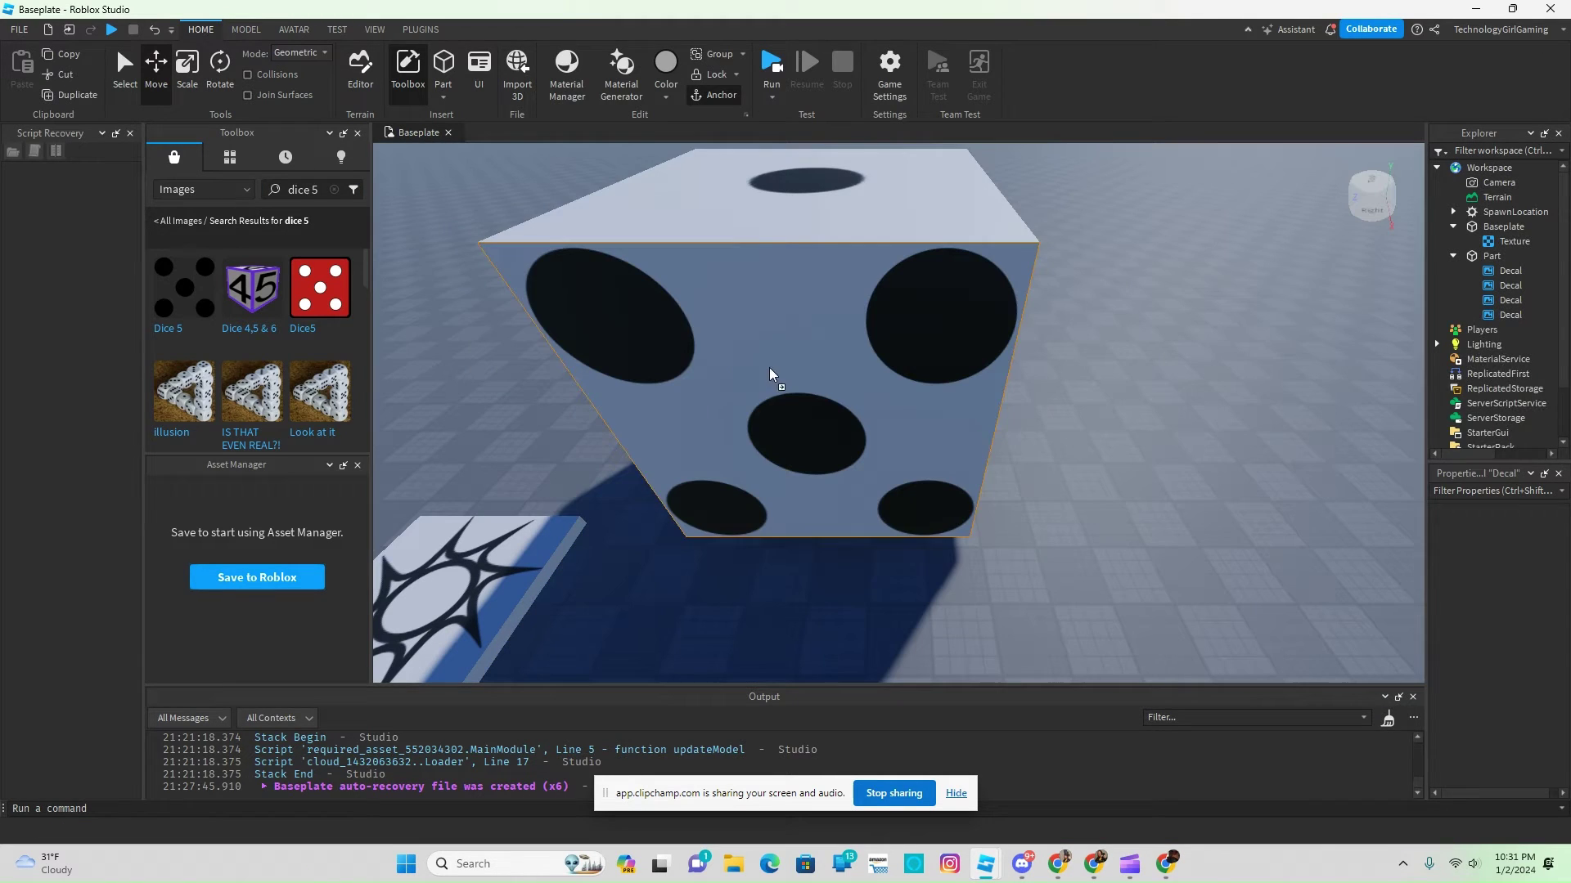
click(867, 599)
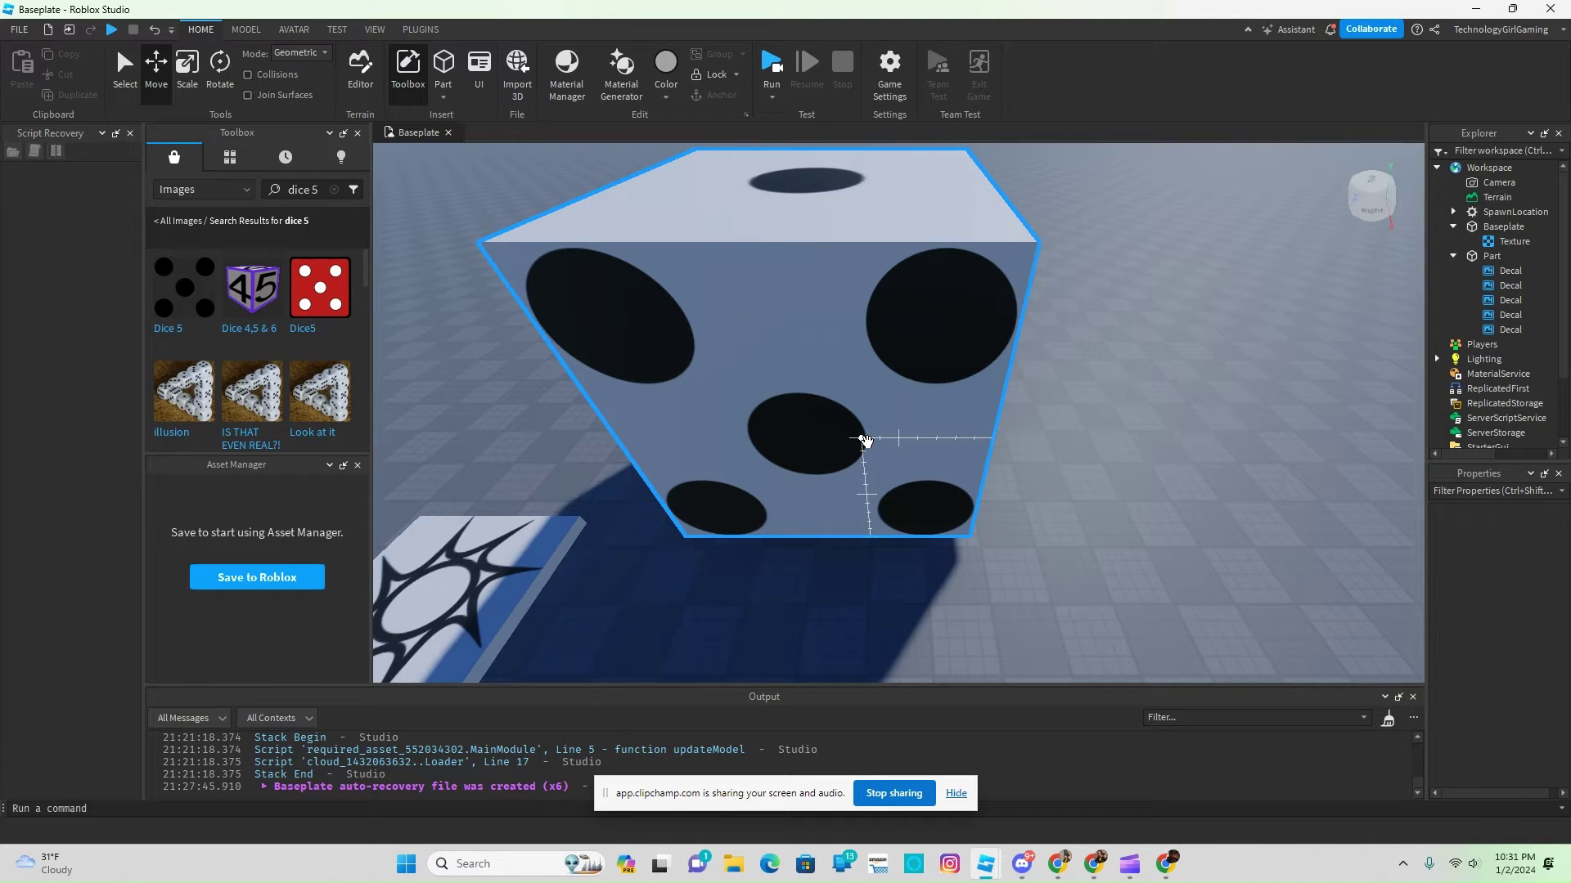
click(865, 441)
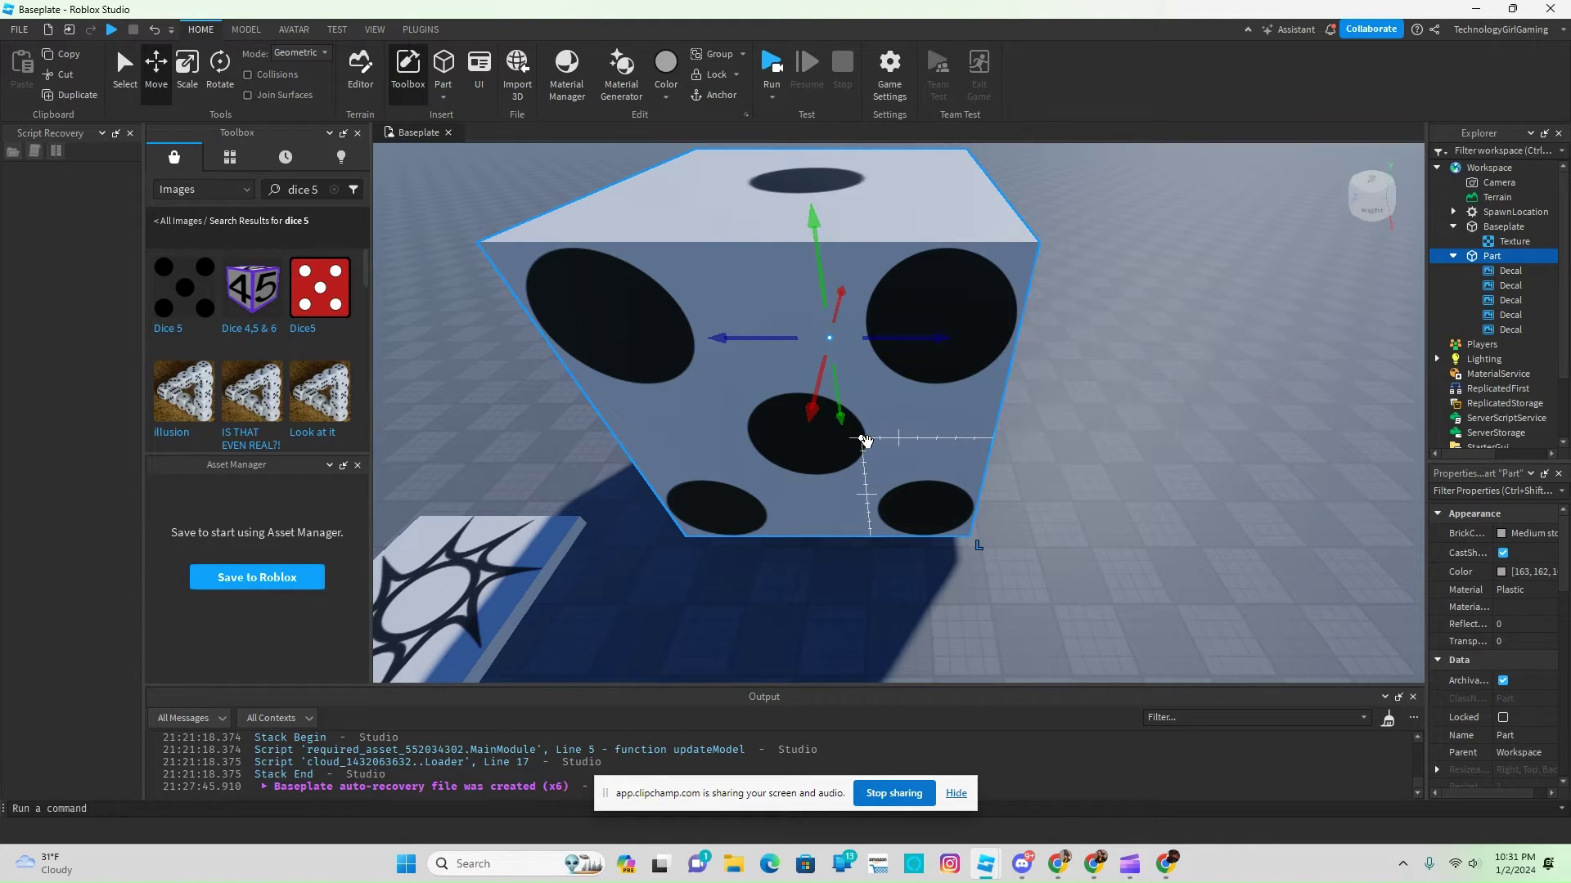
key(ctrl+t)
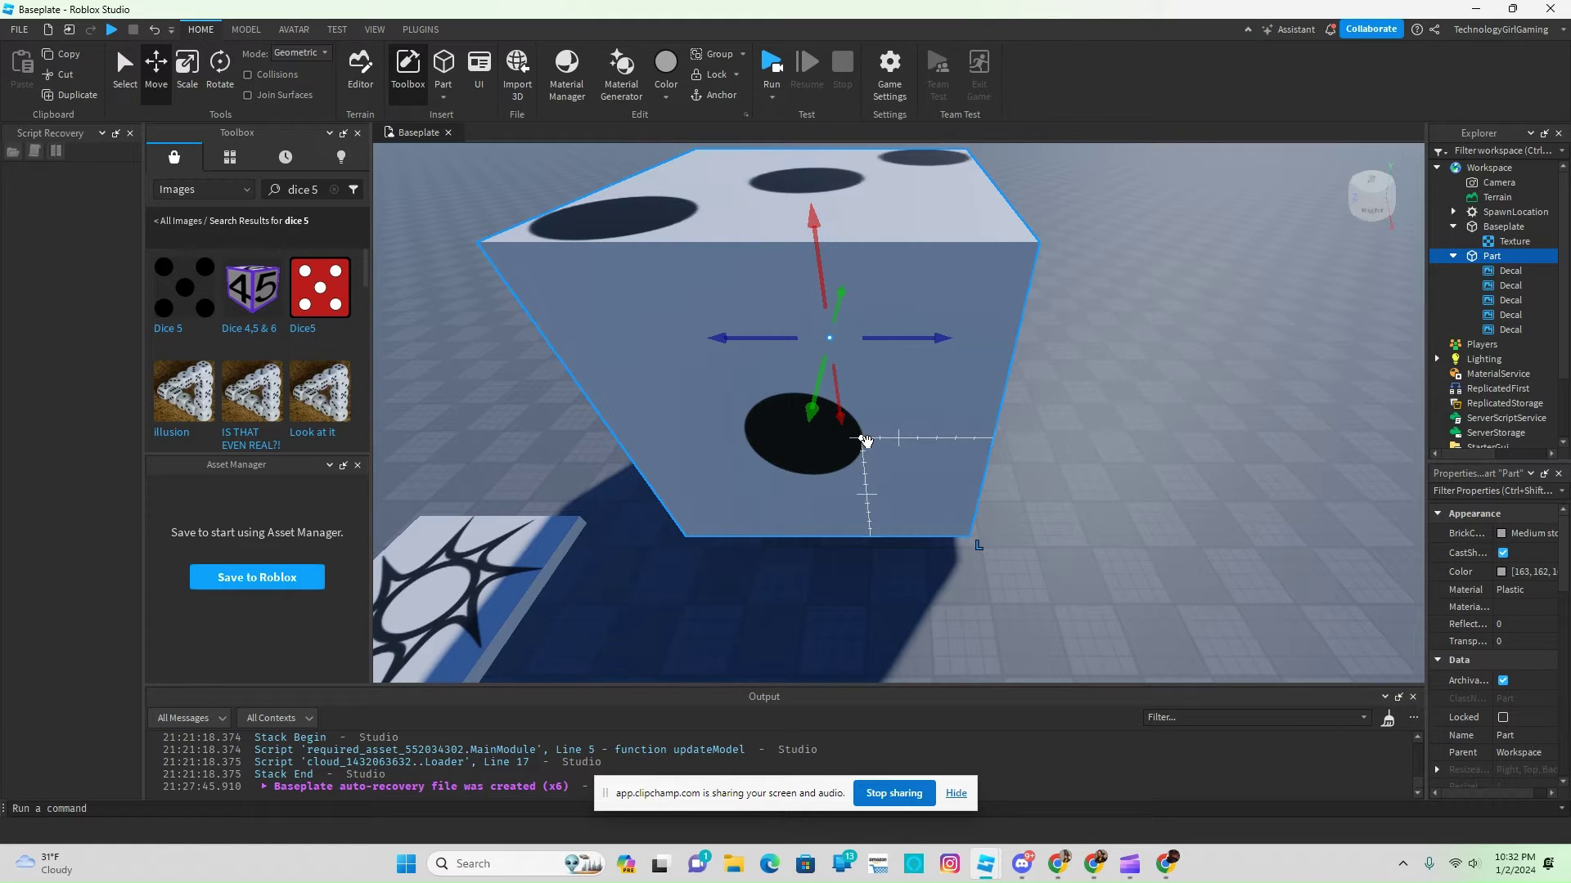
key(ctrl+t)
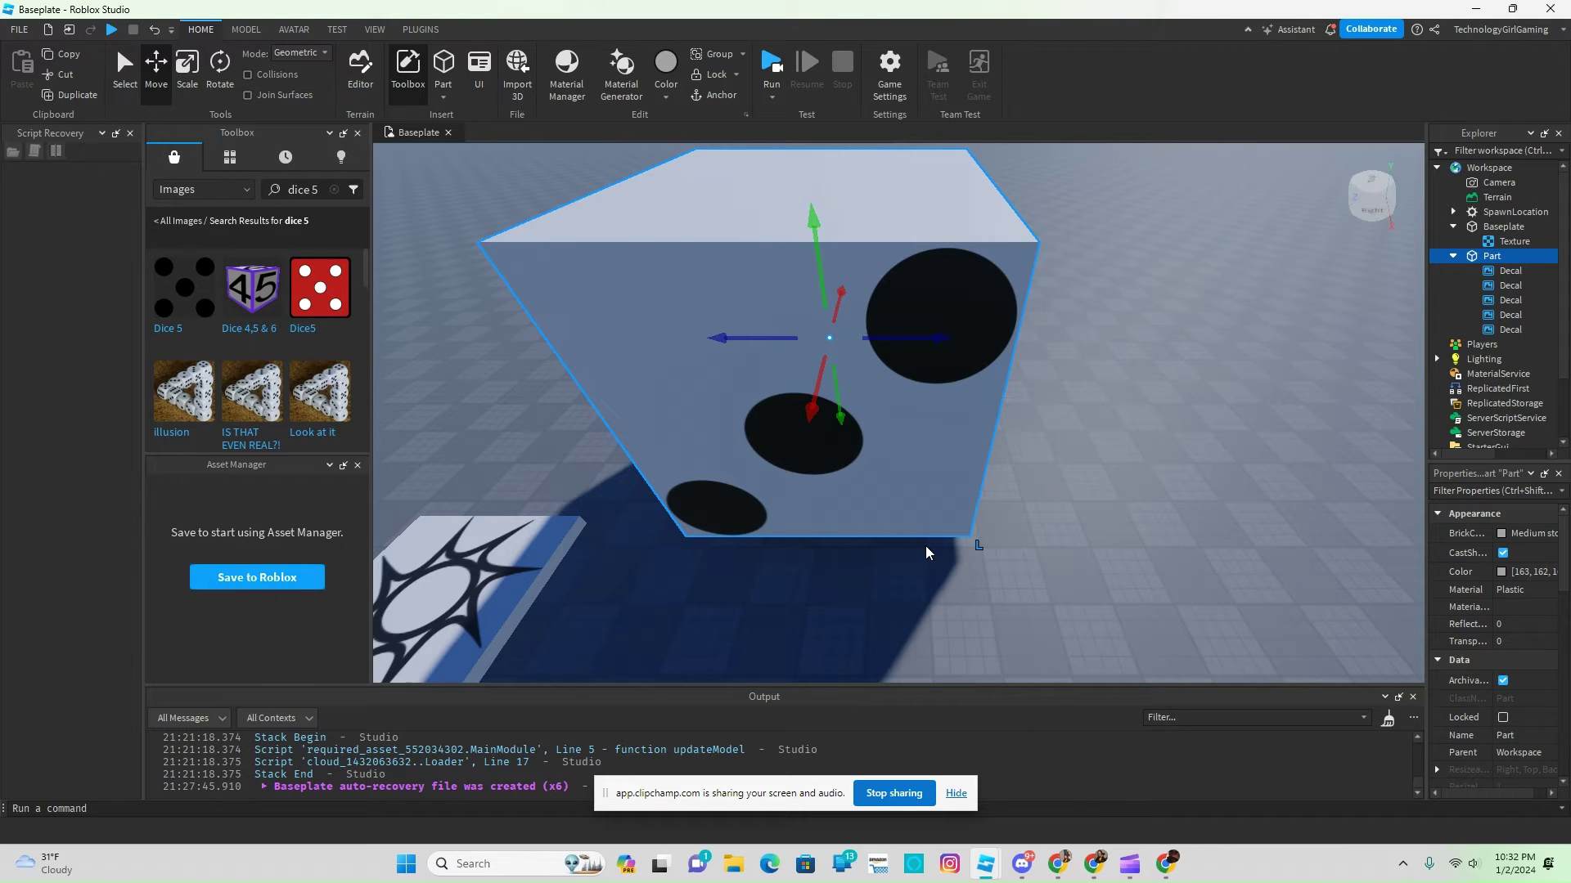
Step: Put the Dice 6 image on the last bare face and rotate the cube to inspect it
click(910, 587)
click(301, 189)
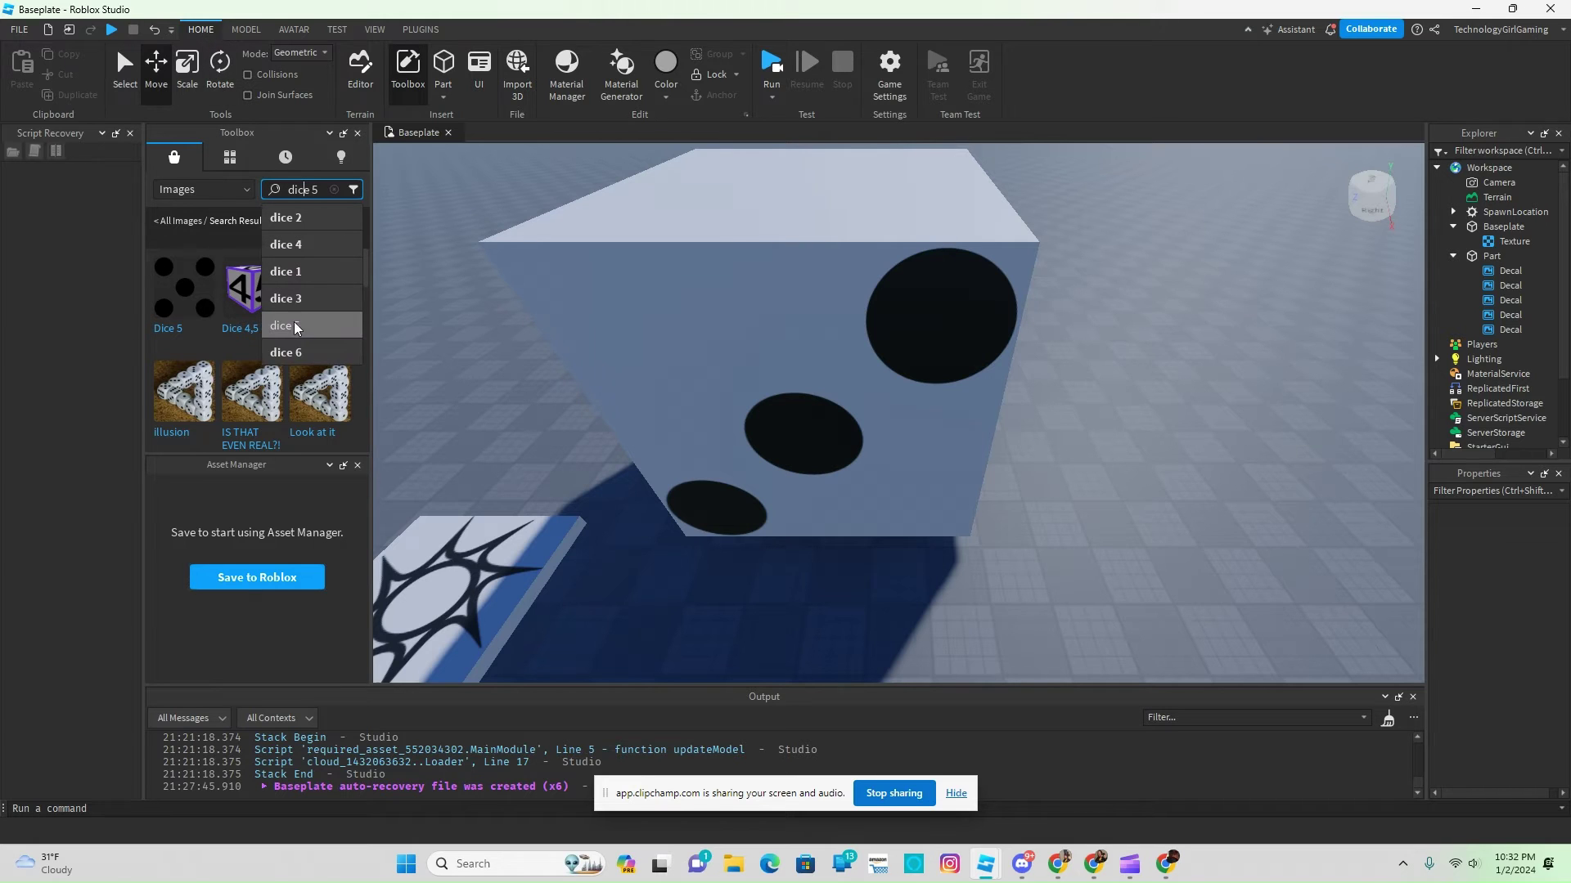
click(288, 357)
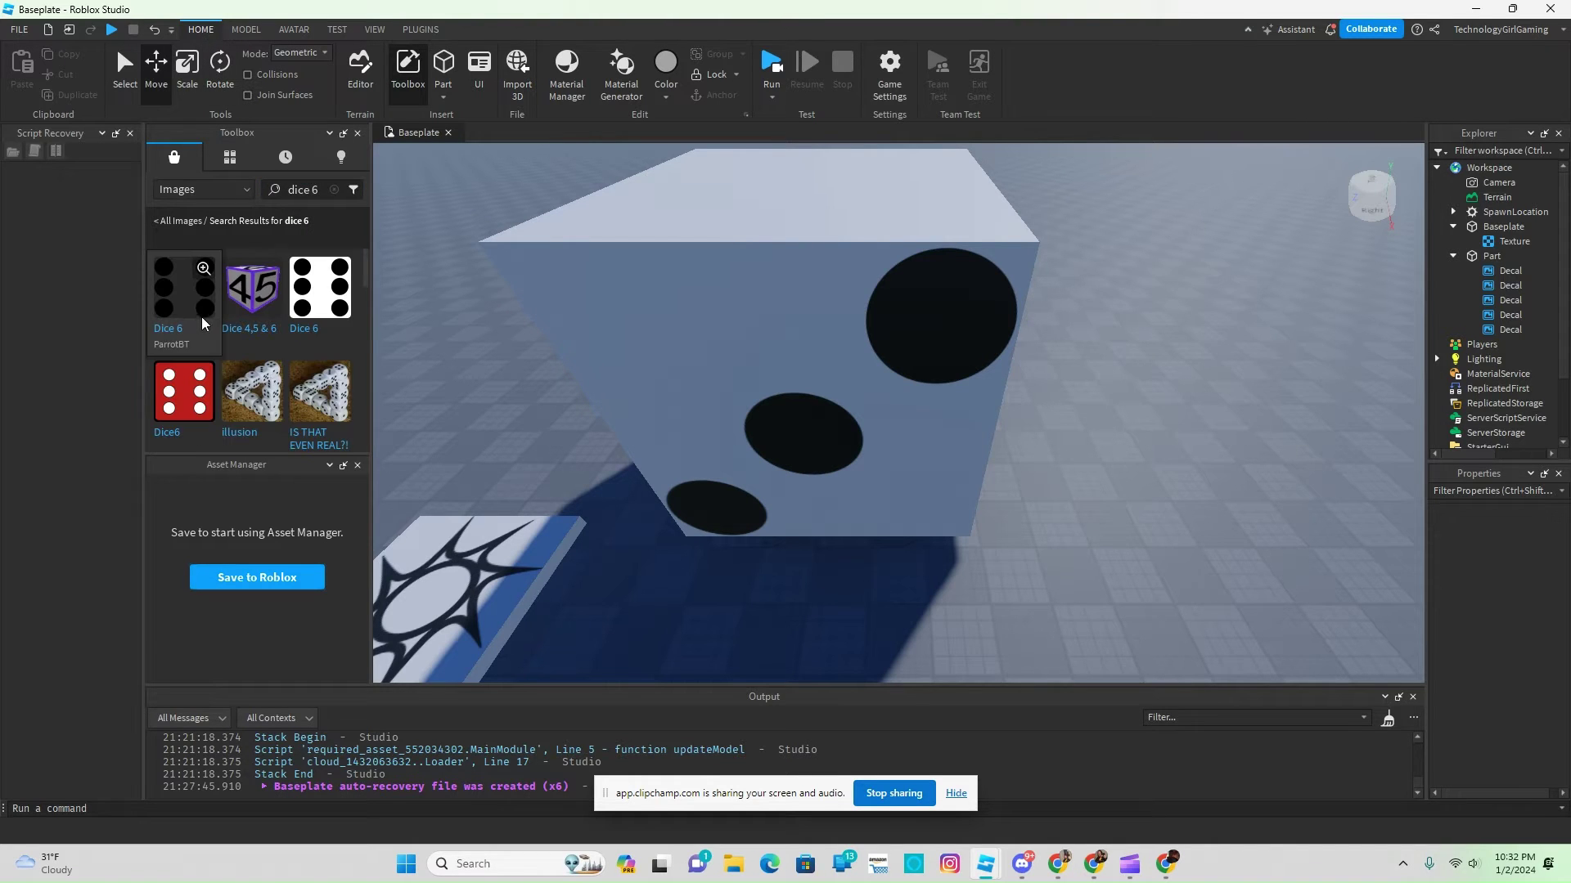
drag(201, 317, 778, 180)
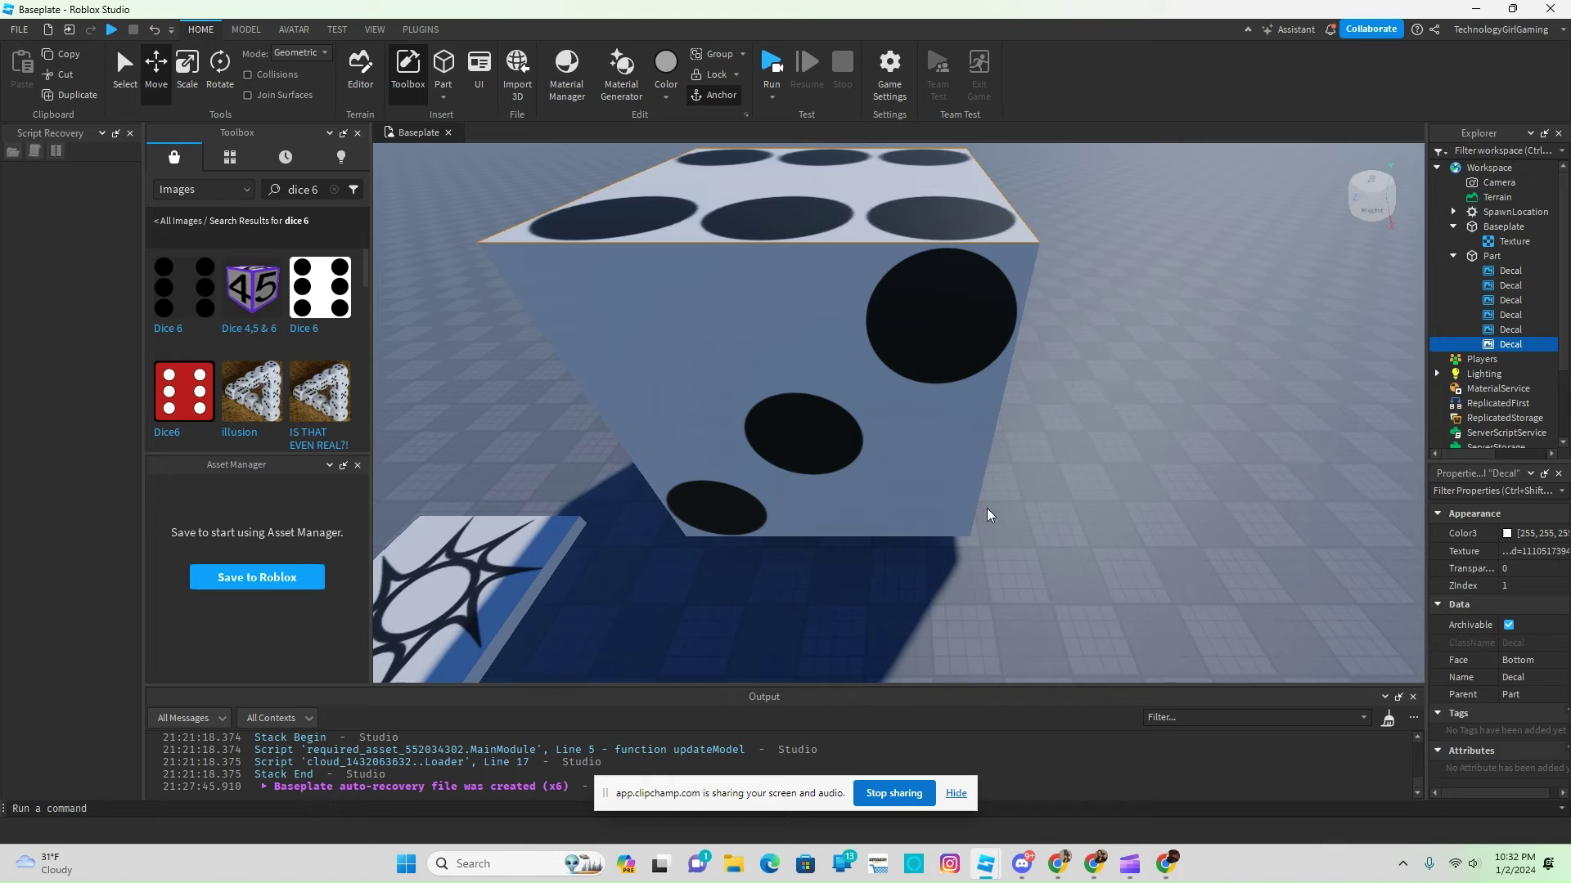
click(801, 378)
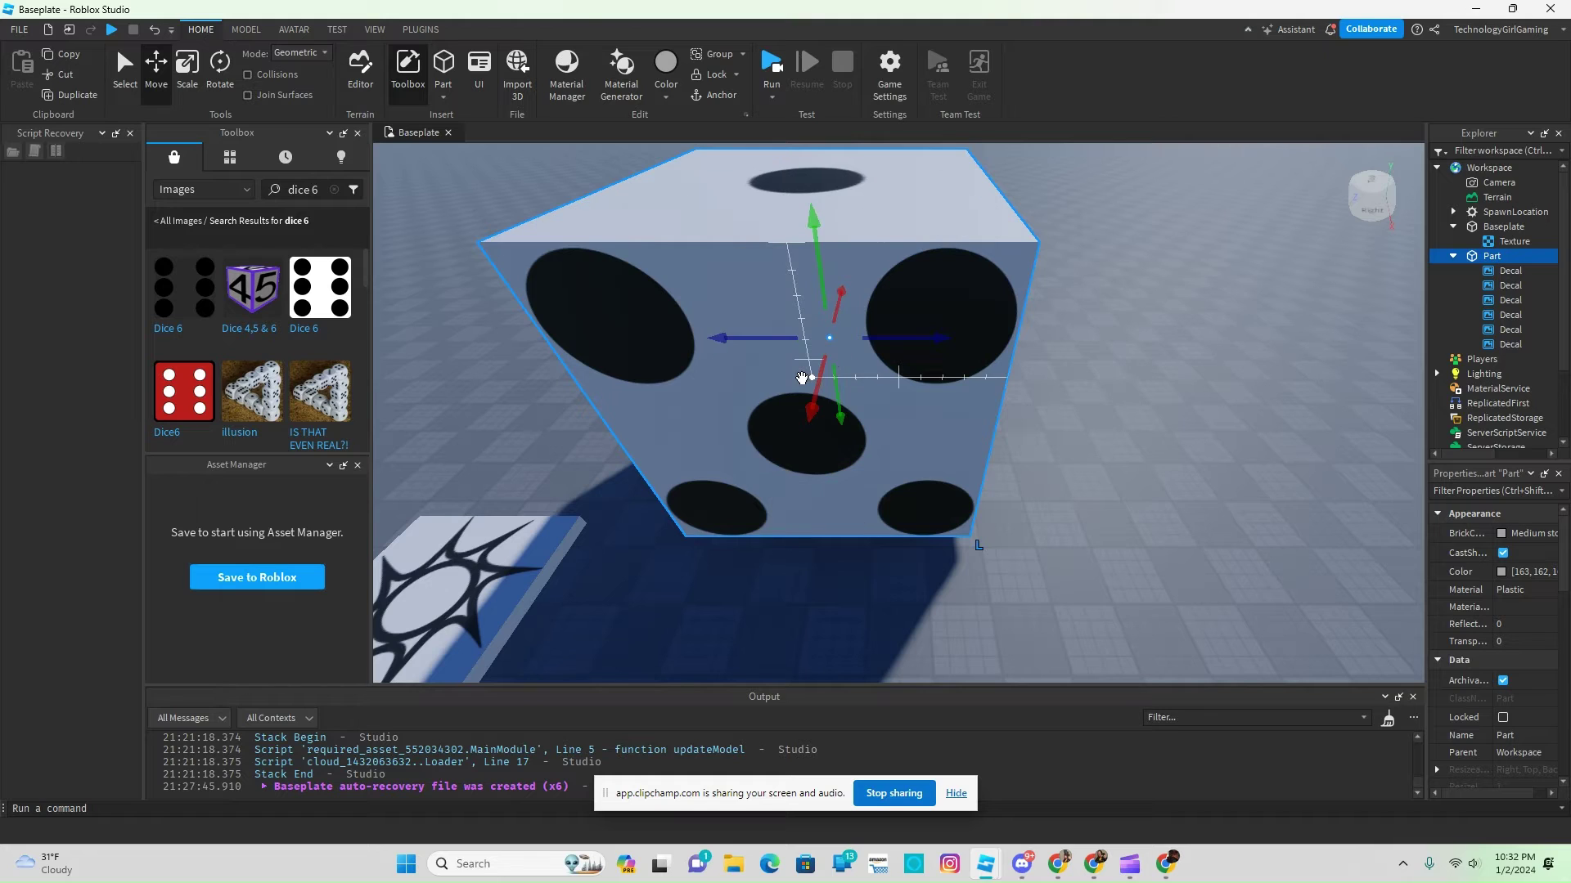
key(ctrl+t)
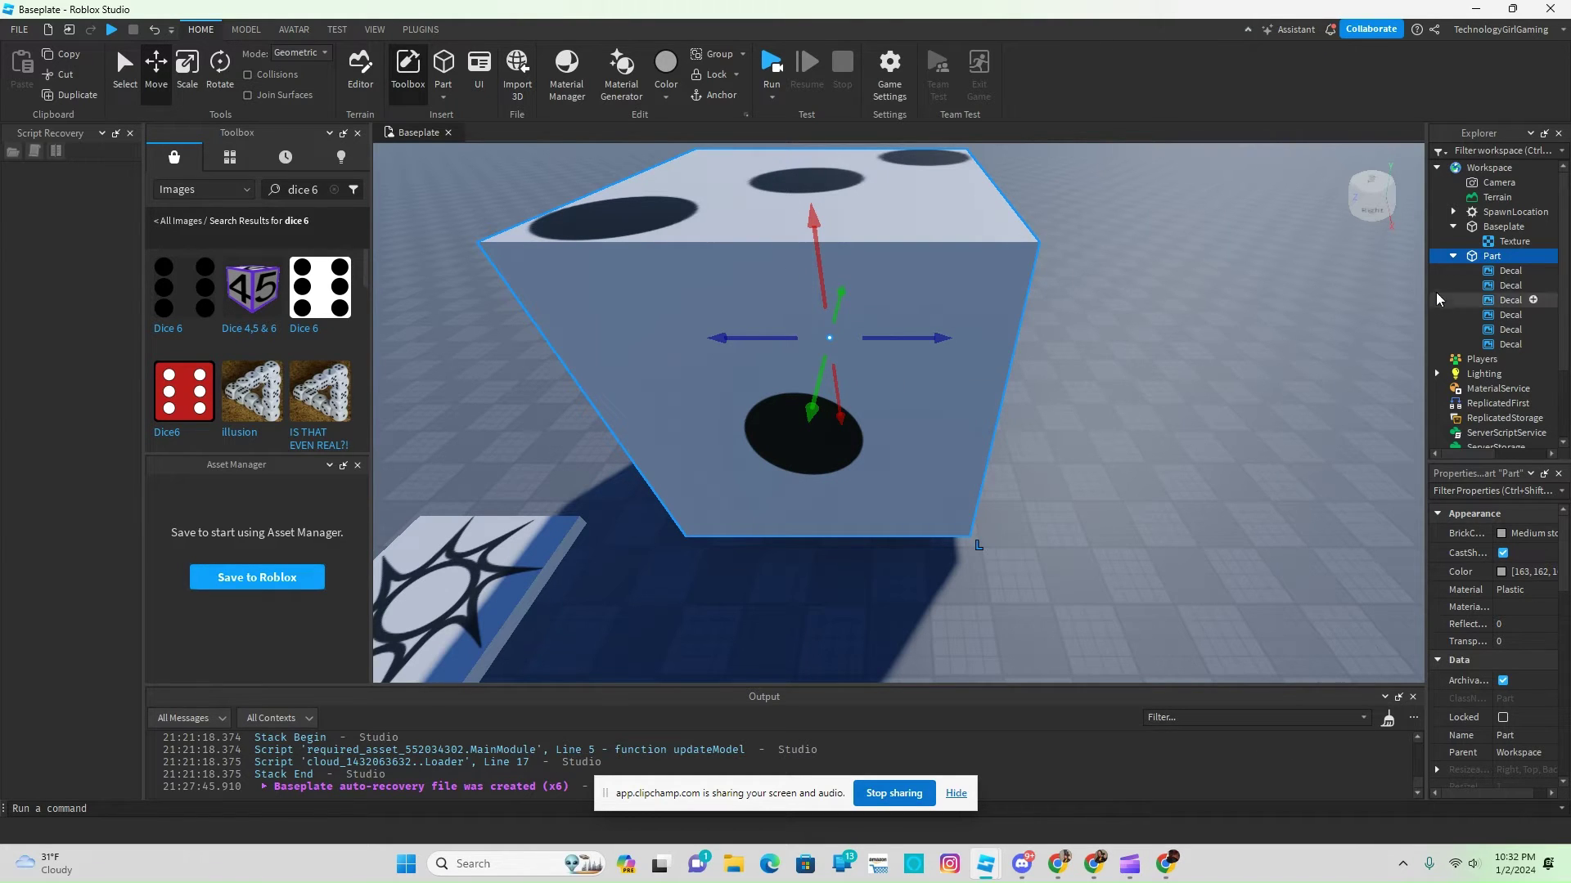
Step: Rename the cube part to Dice1 in Explorer
click(1454, 256)
right_click(1482, 256)
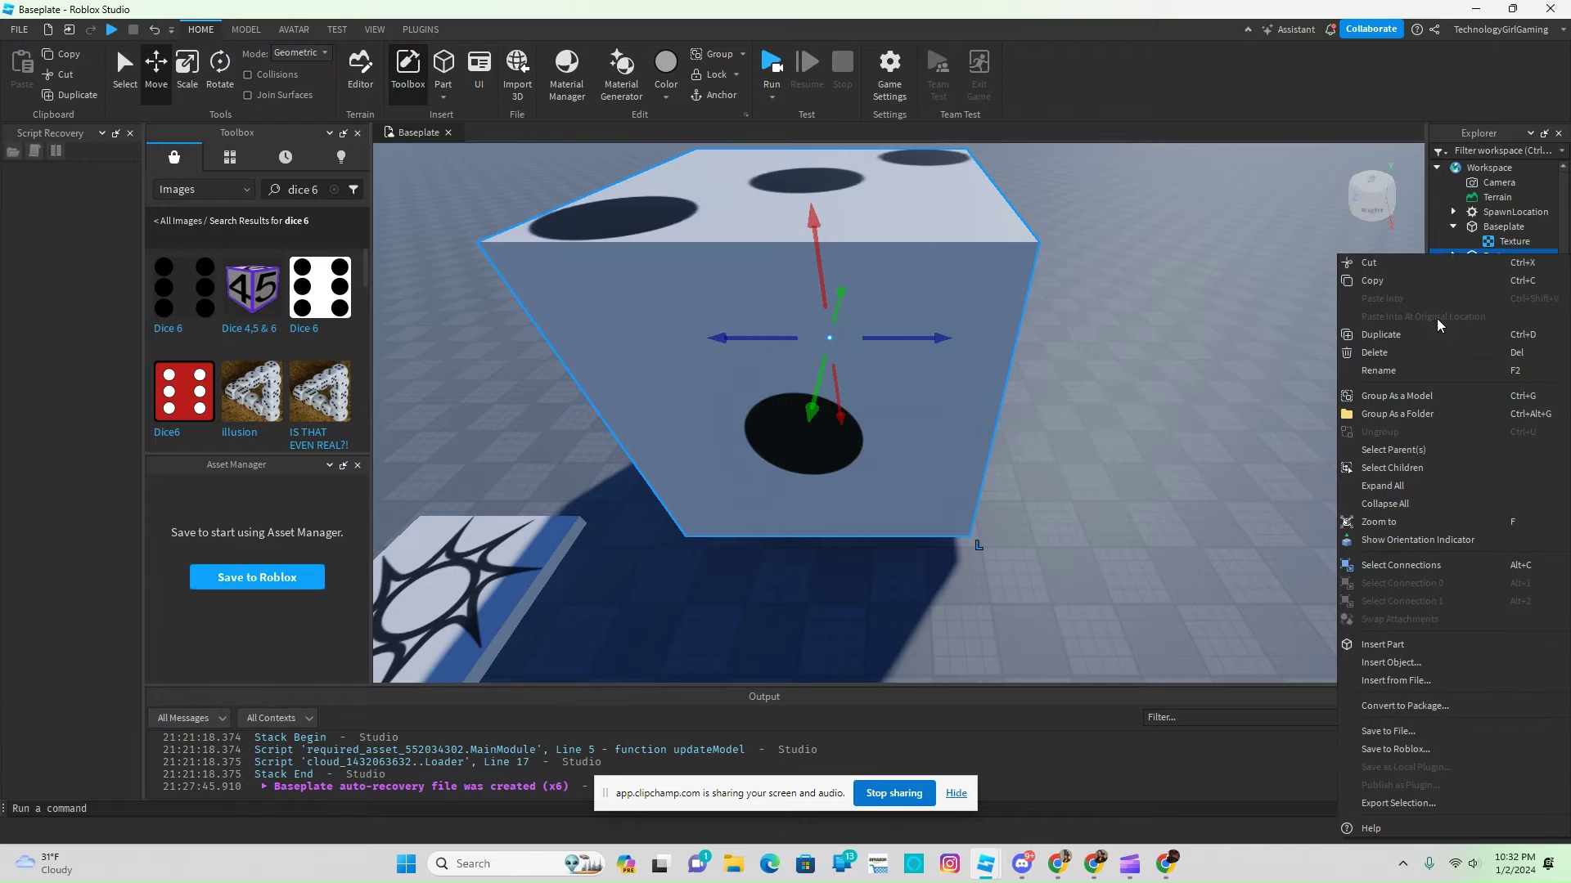
click(1399, 369)
text(Dice12)
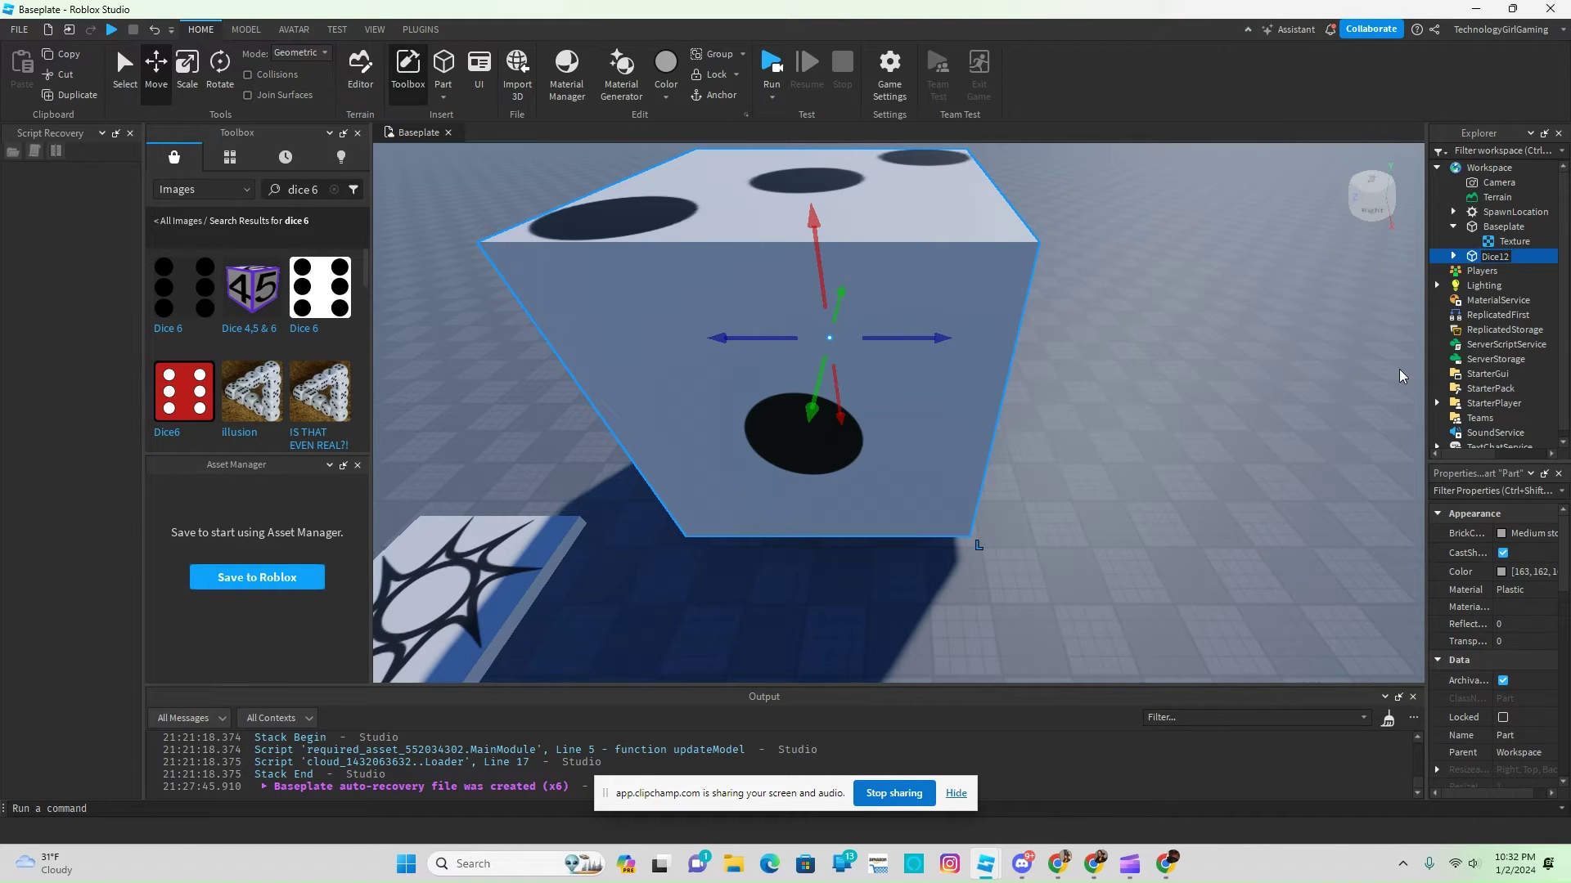
key(BackSpace)
key(Return)
Step: Duplicate Dice1 and move the copy beside the first die, undoing an accidental delete
right_click(911, 308)
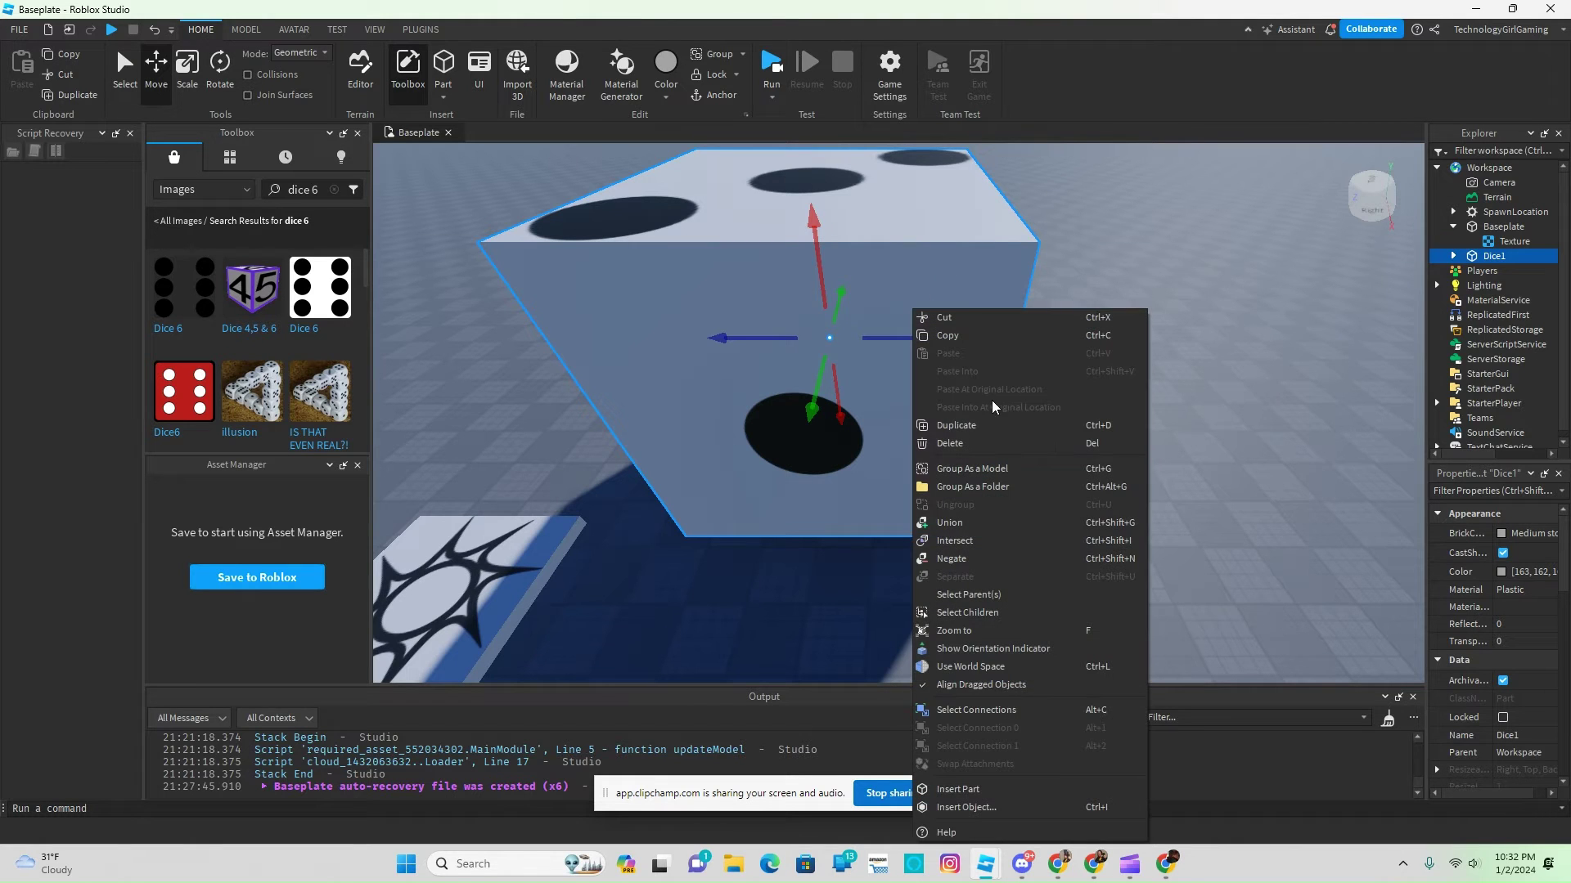
click(967, 443)
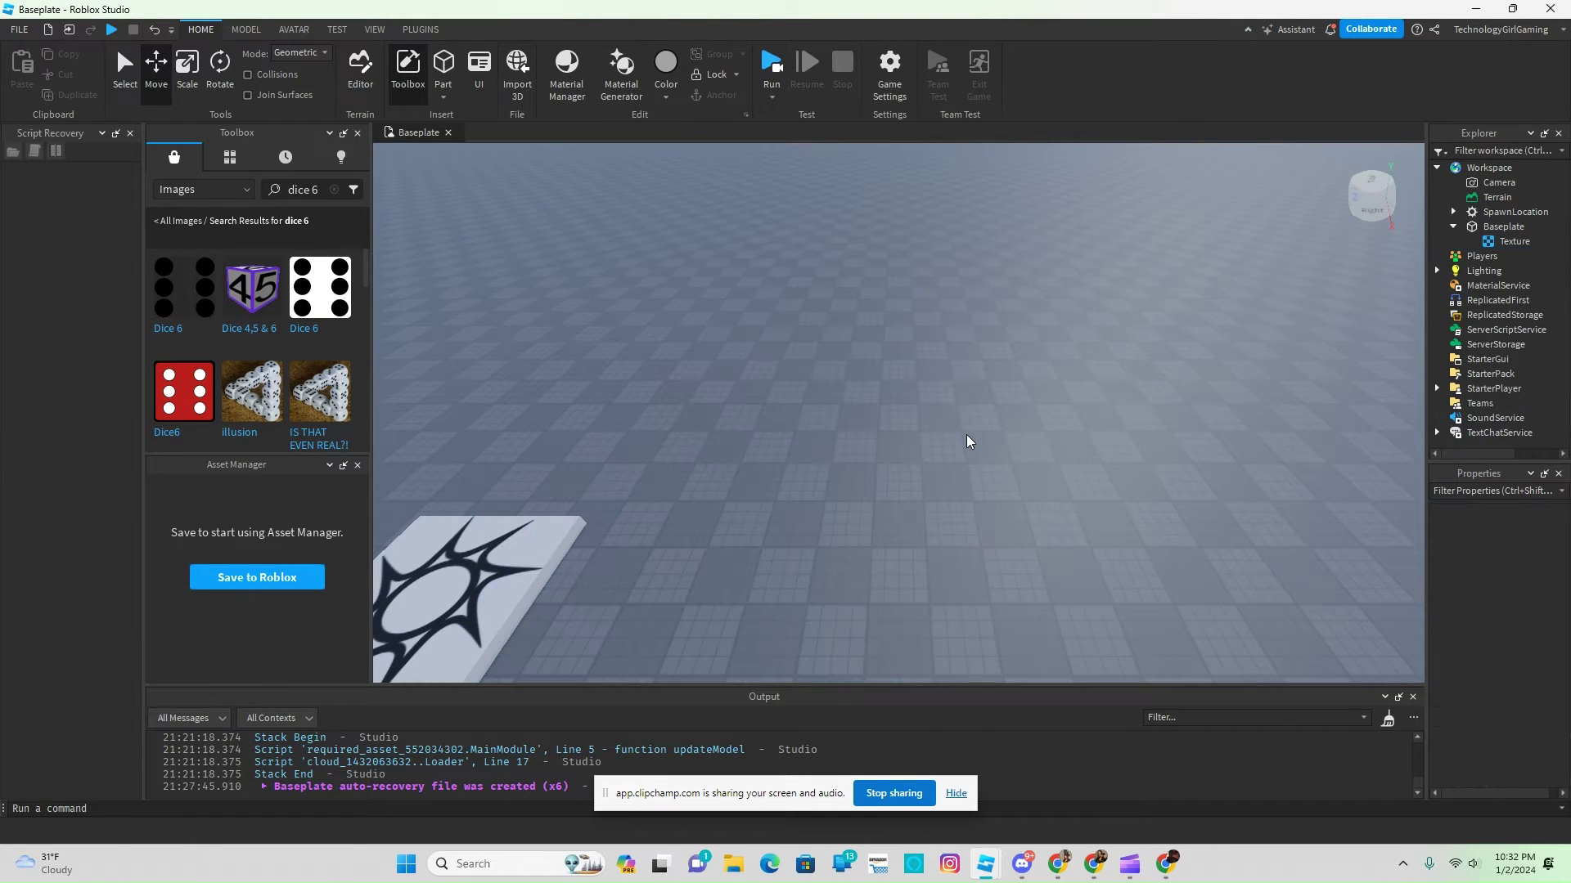
click(155, 31)
right_click(883, 311)
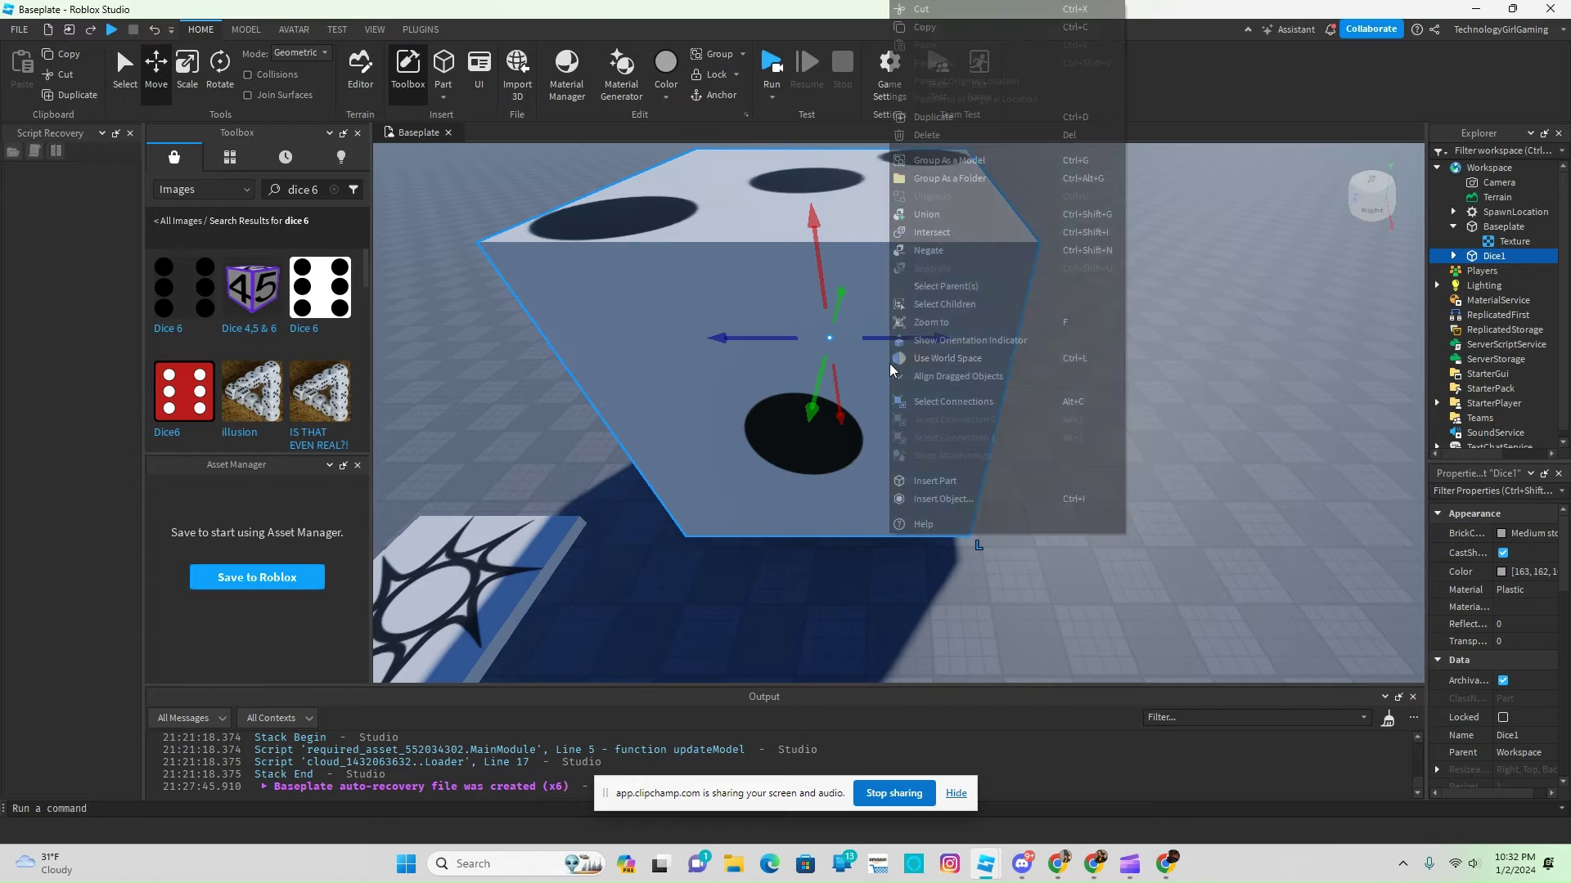
click(955, 125)
key(ctrl+d)
drag(937, 338, 1274, 368)
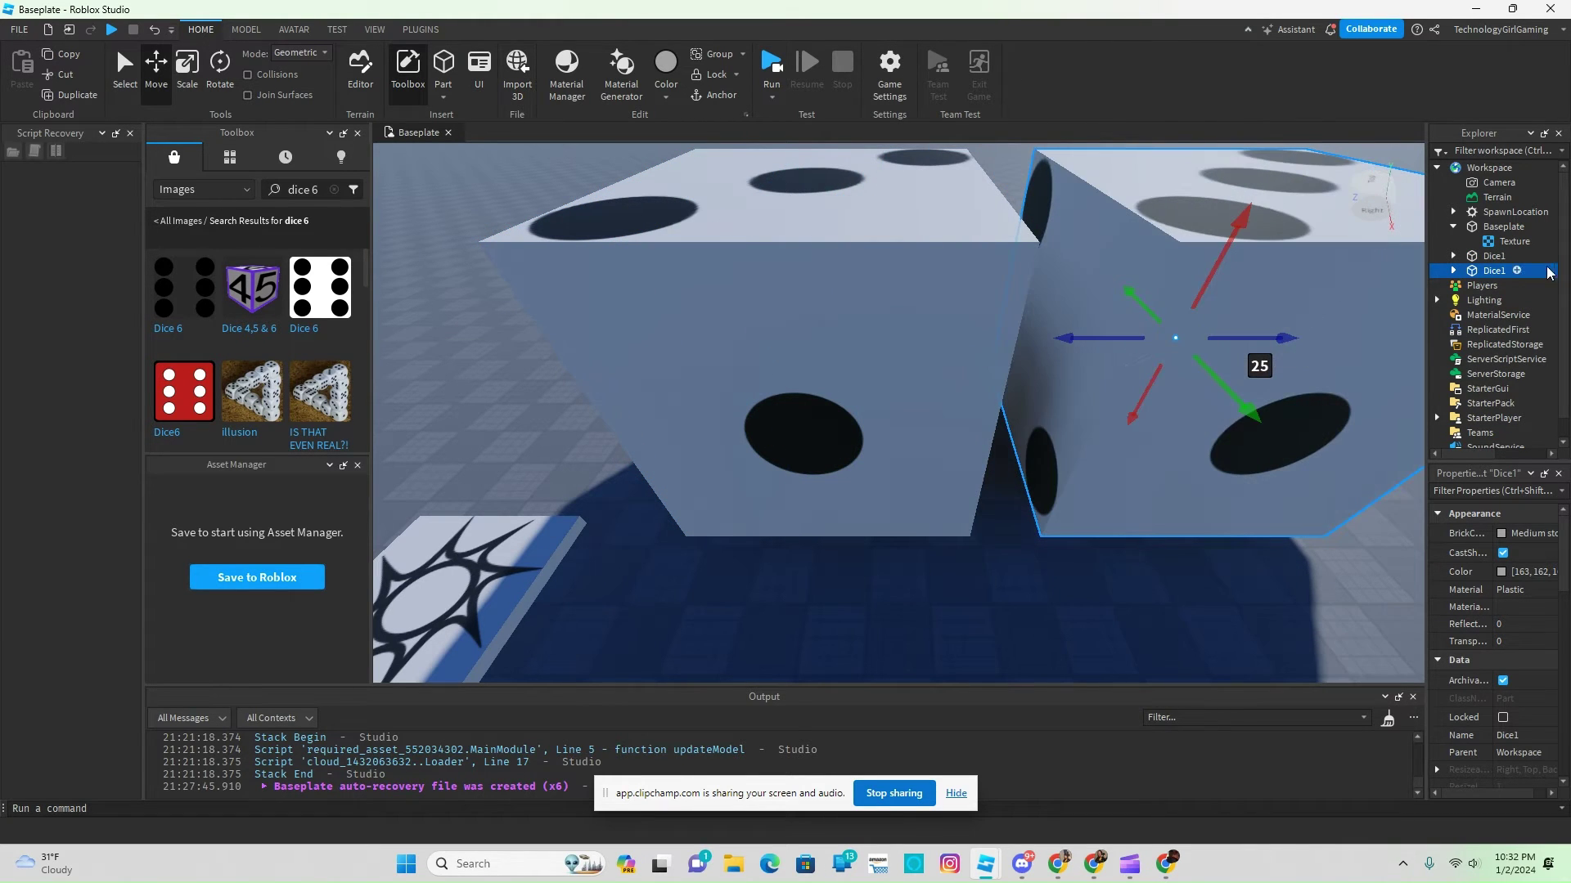
Step: Restore the accidentally deleted duplicate and start renaming it to Dice2
right_click(1496, 272)
click(1427, 390)
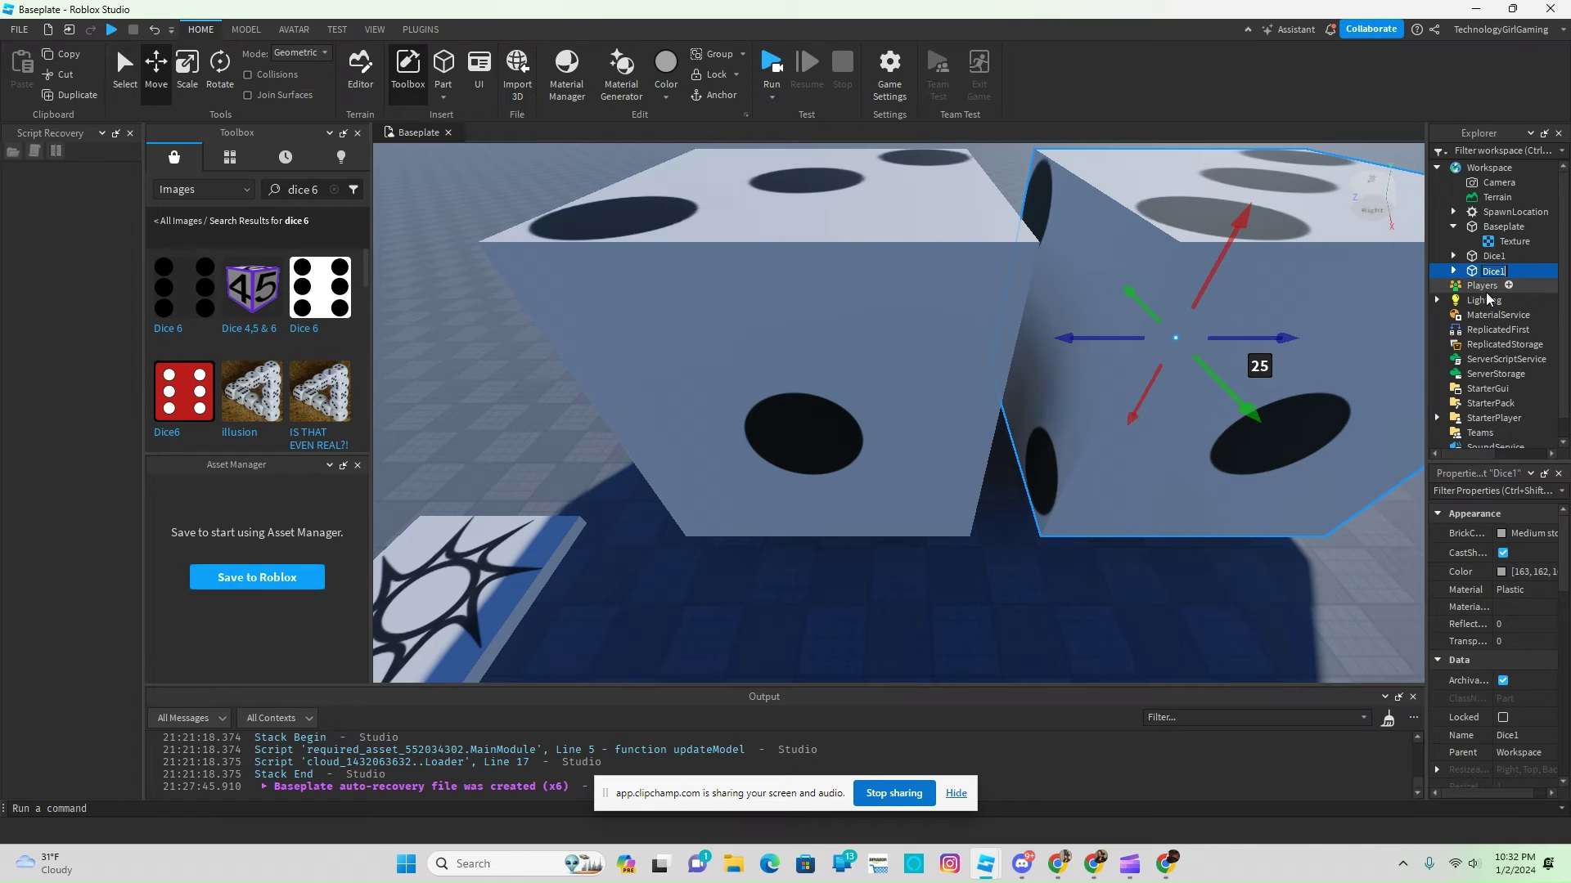
key(Escape)
key(Delete)
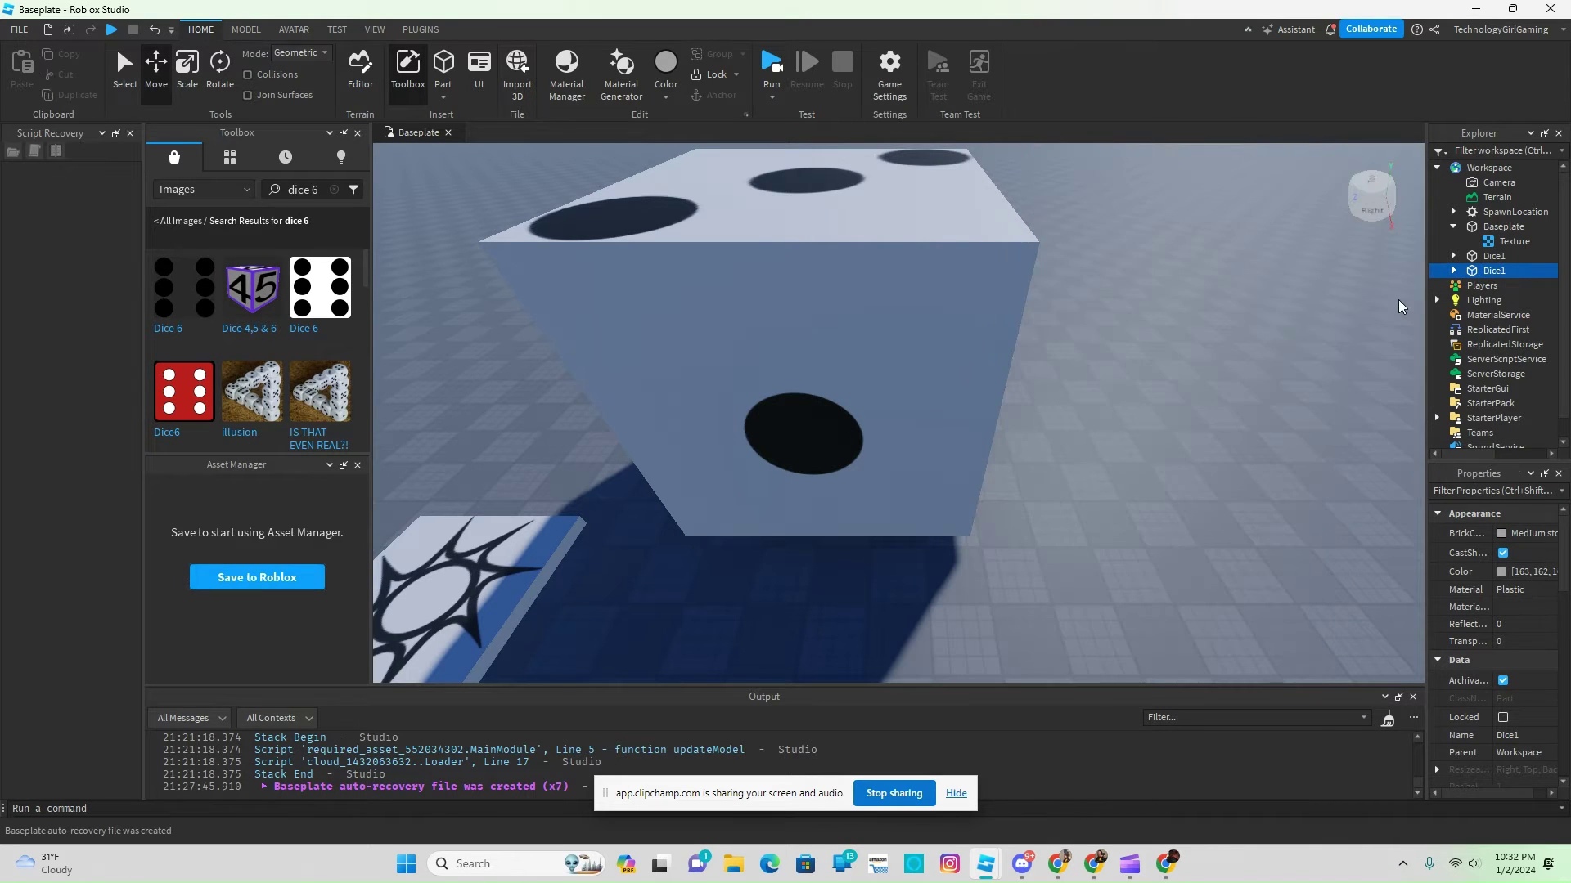
click(155, 30)
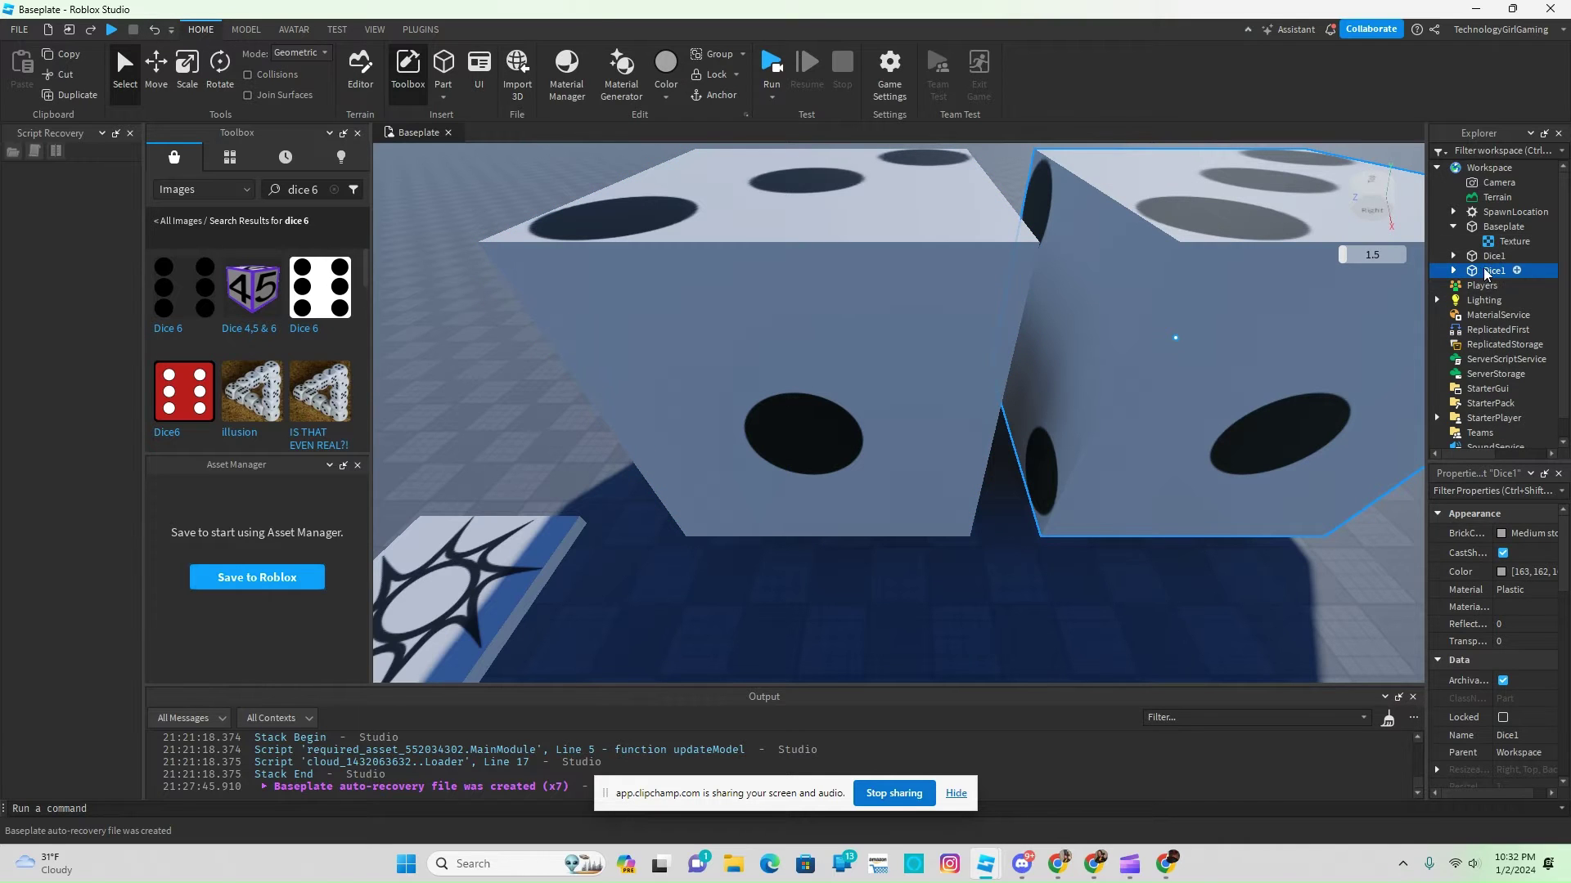
right_click(1492, 273)
click(1433, 386)
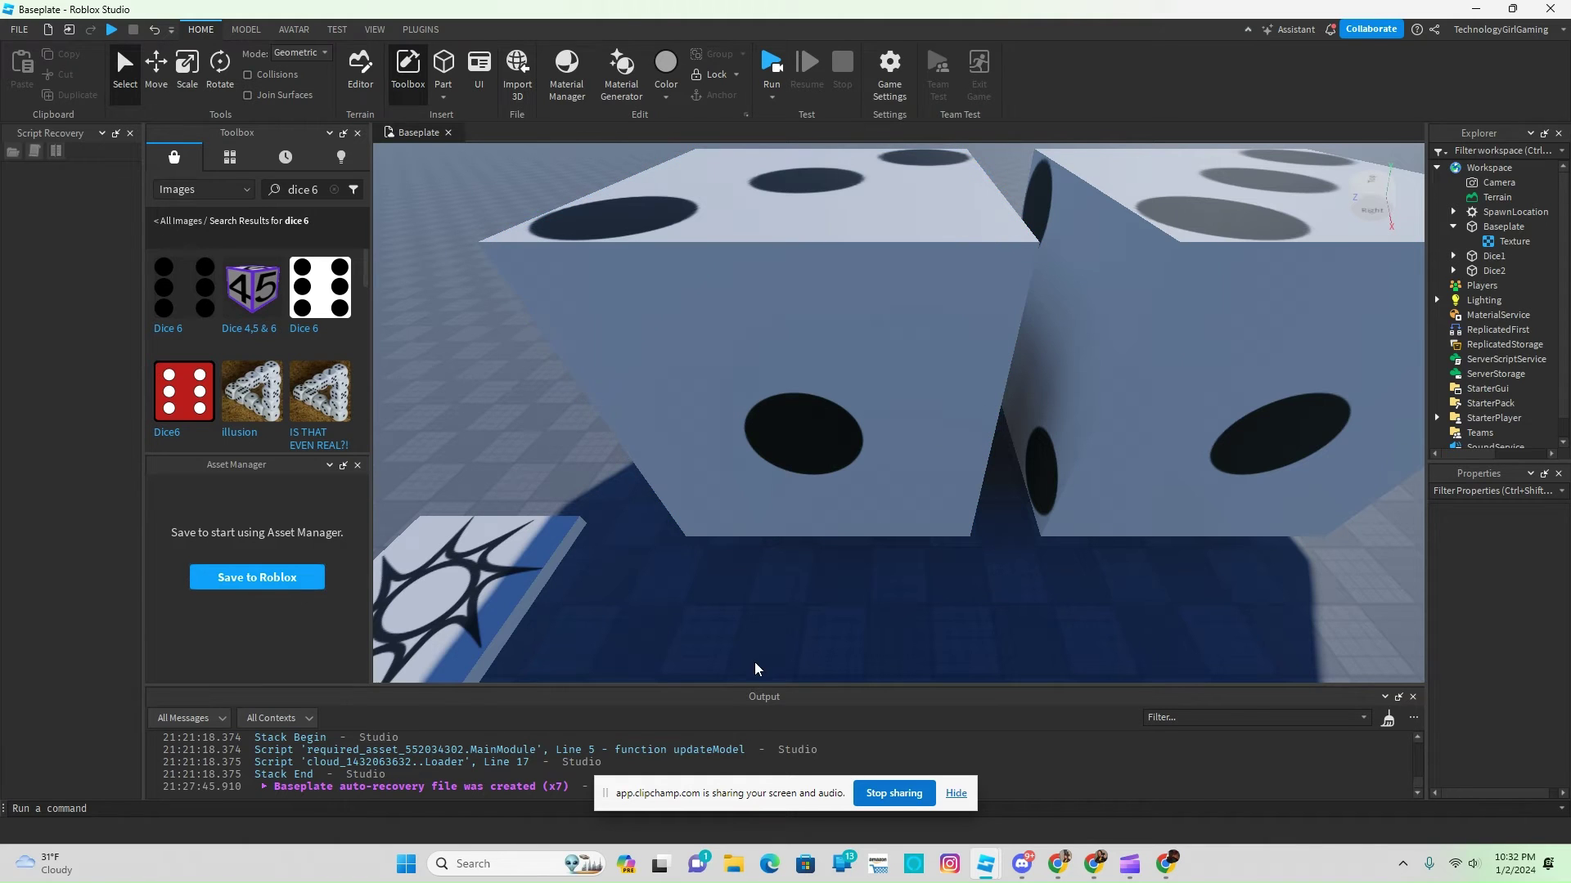
Step: Select Dice1 and raise it about 49 studs above the baseplate with the Move tool
click(827, 337)
click(1099, 331)
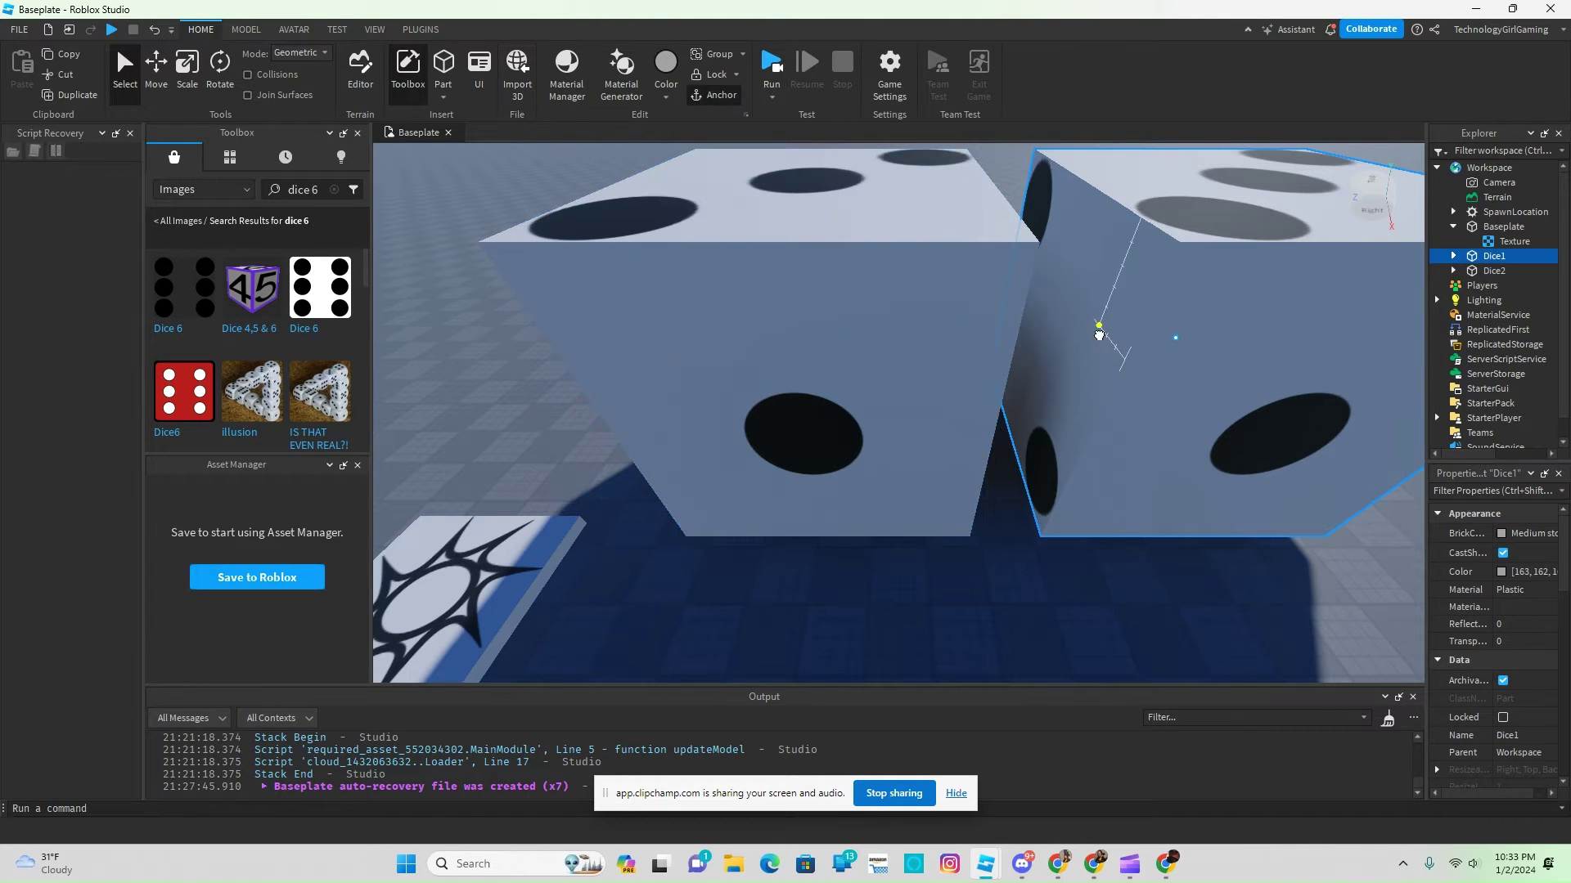
click(1054, 570)
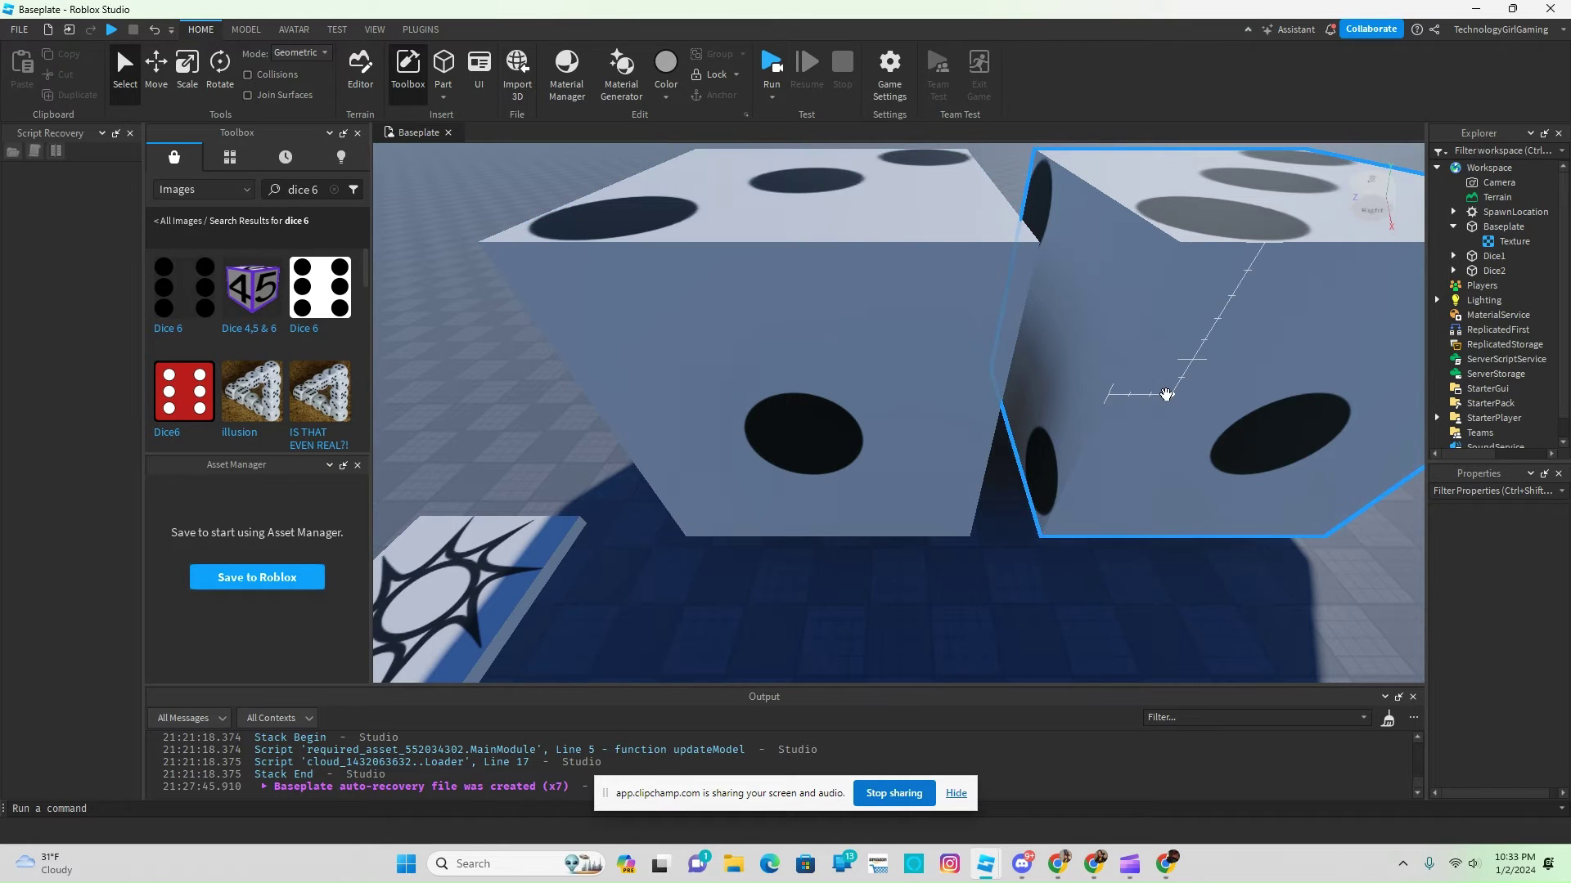
click(1166, 394)
click(961, 385)
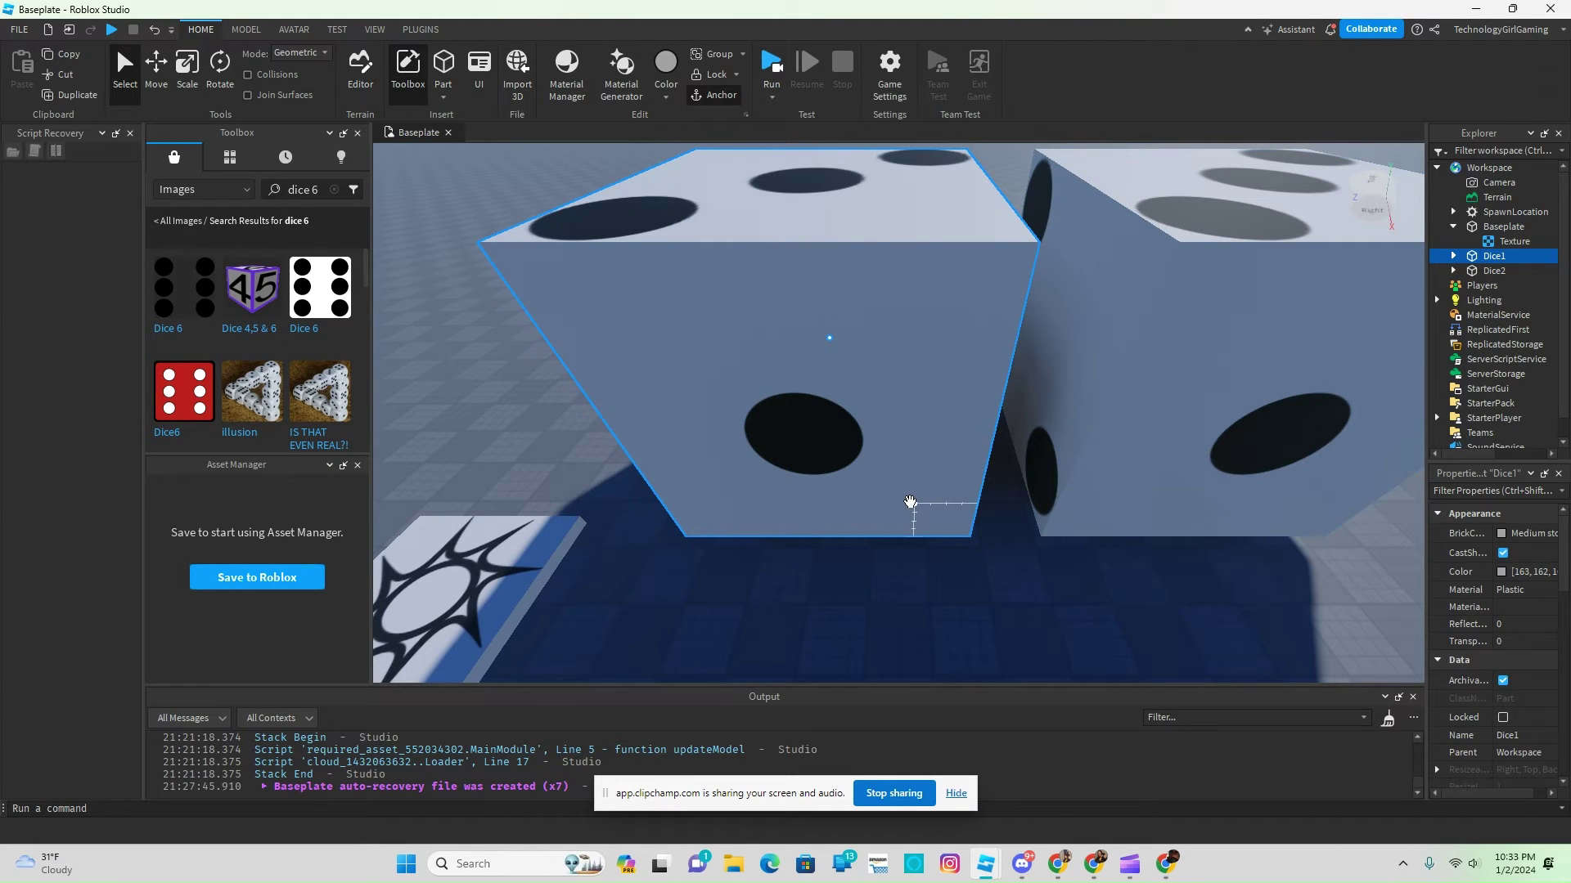
scroll(910, 502, down, 5)
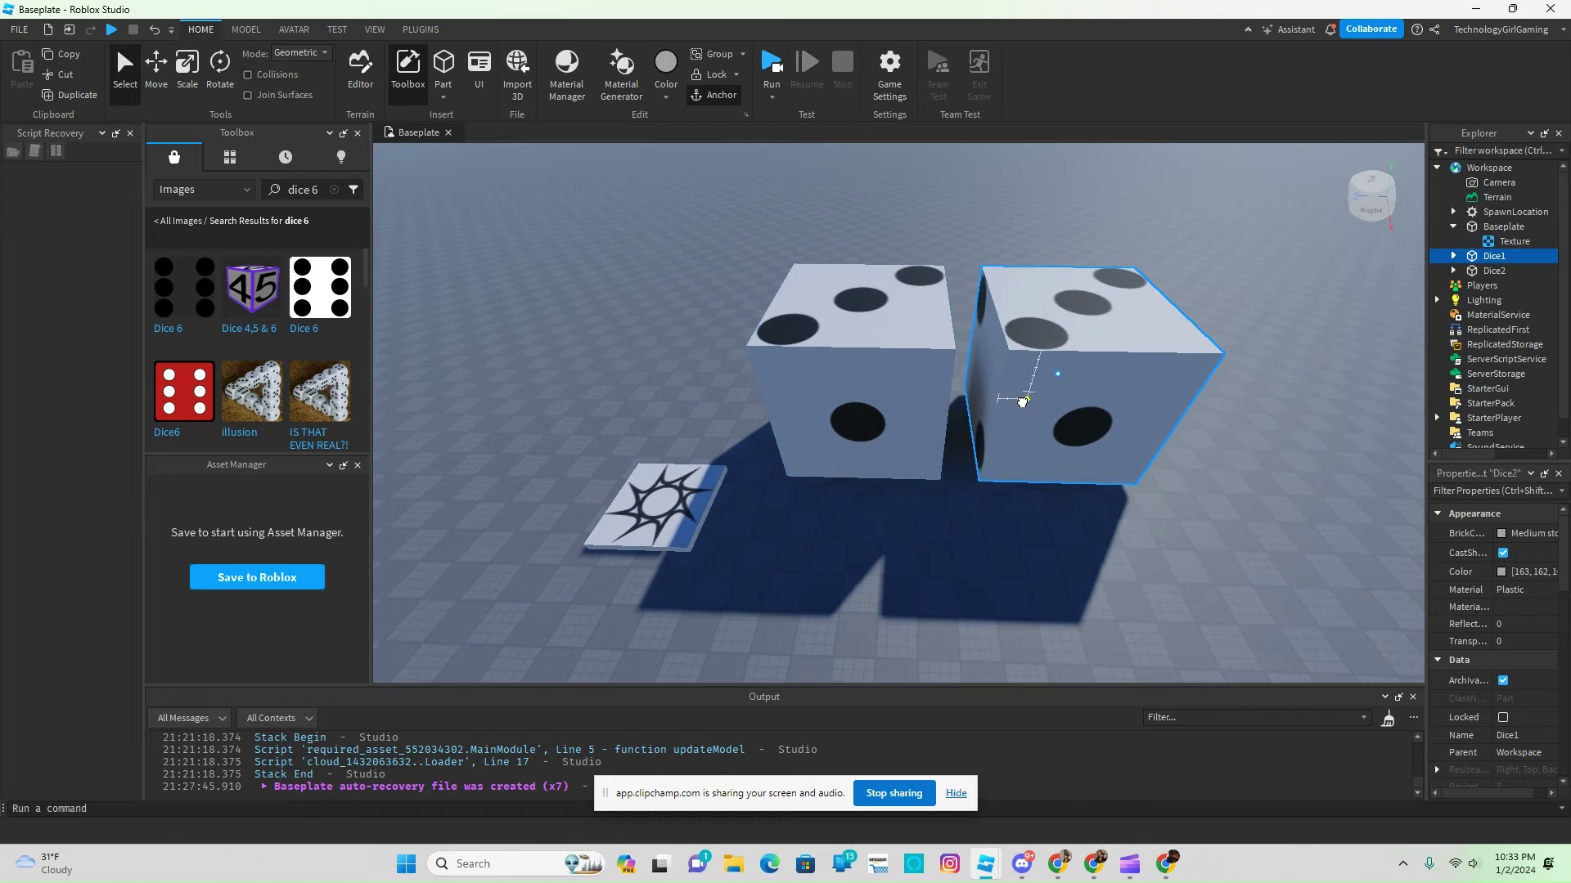
click(766, 313)
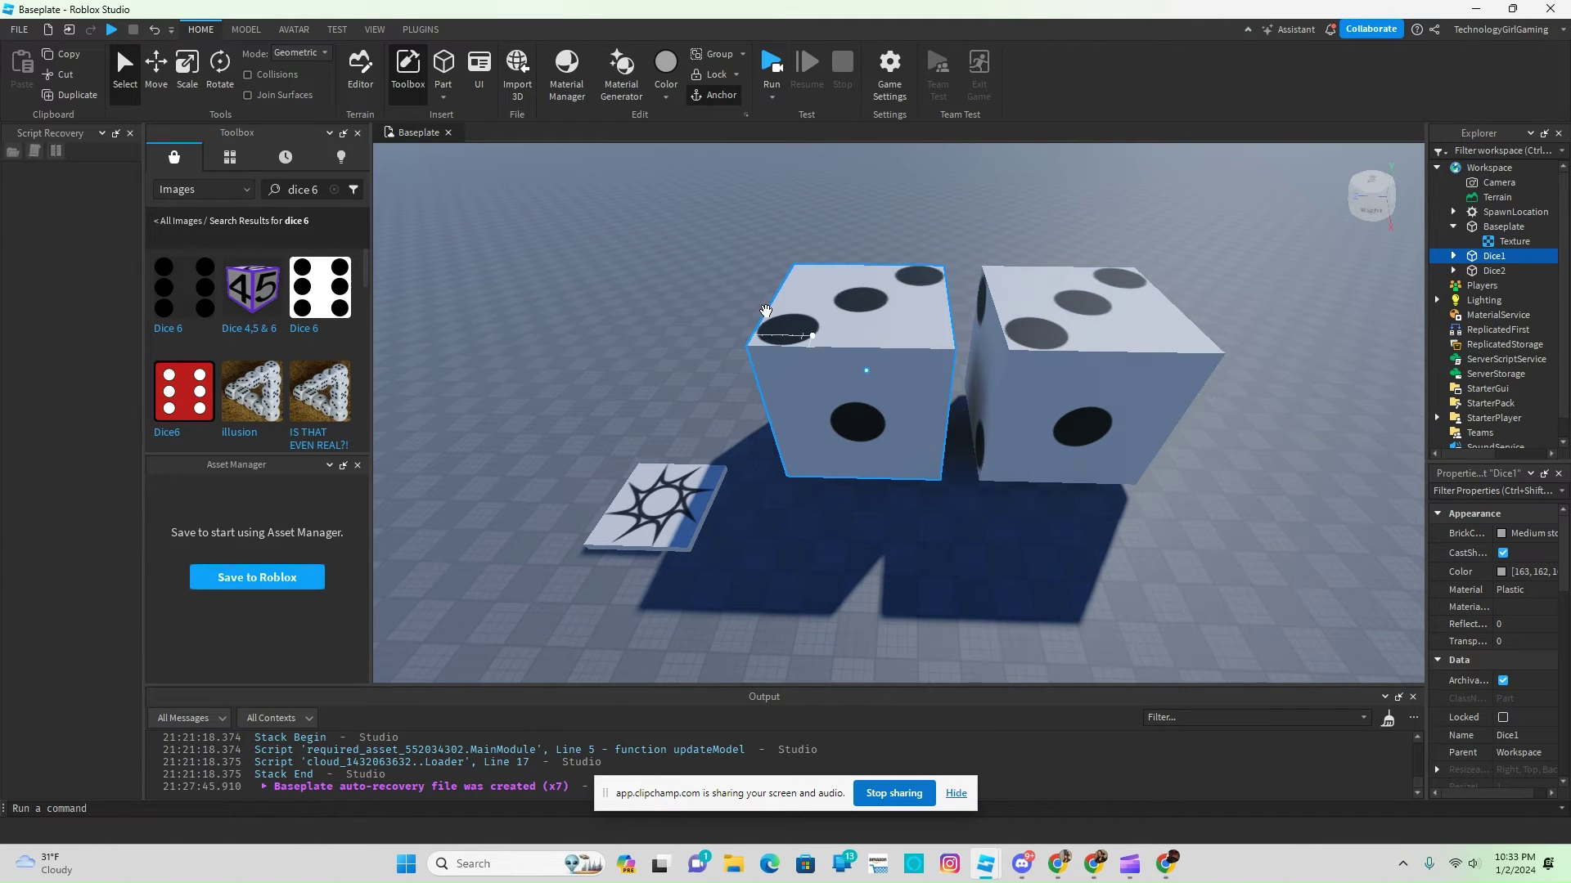
click(155, 72)
drag(859, 299, 867, 154)
scroll(856, 231, down, 5)
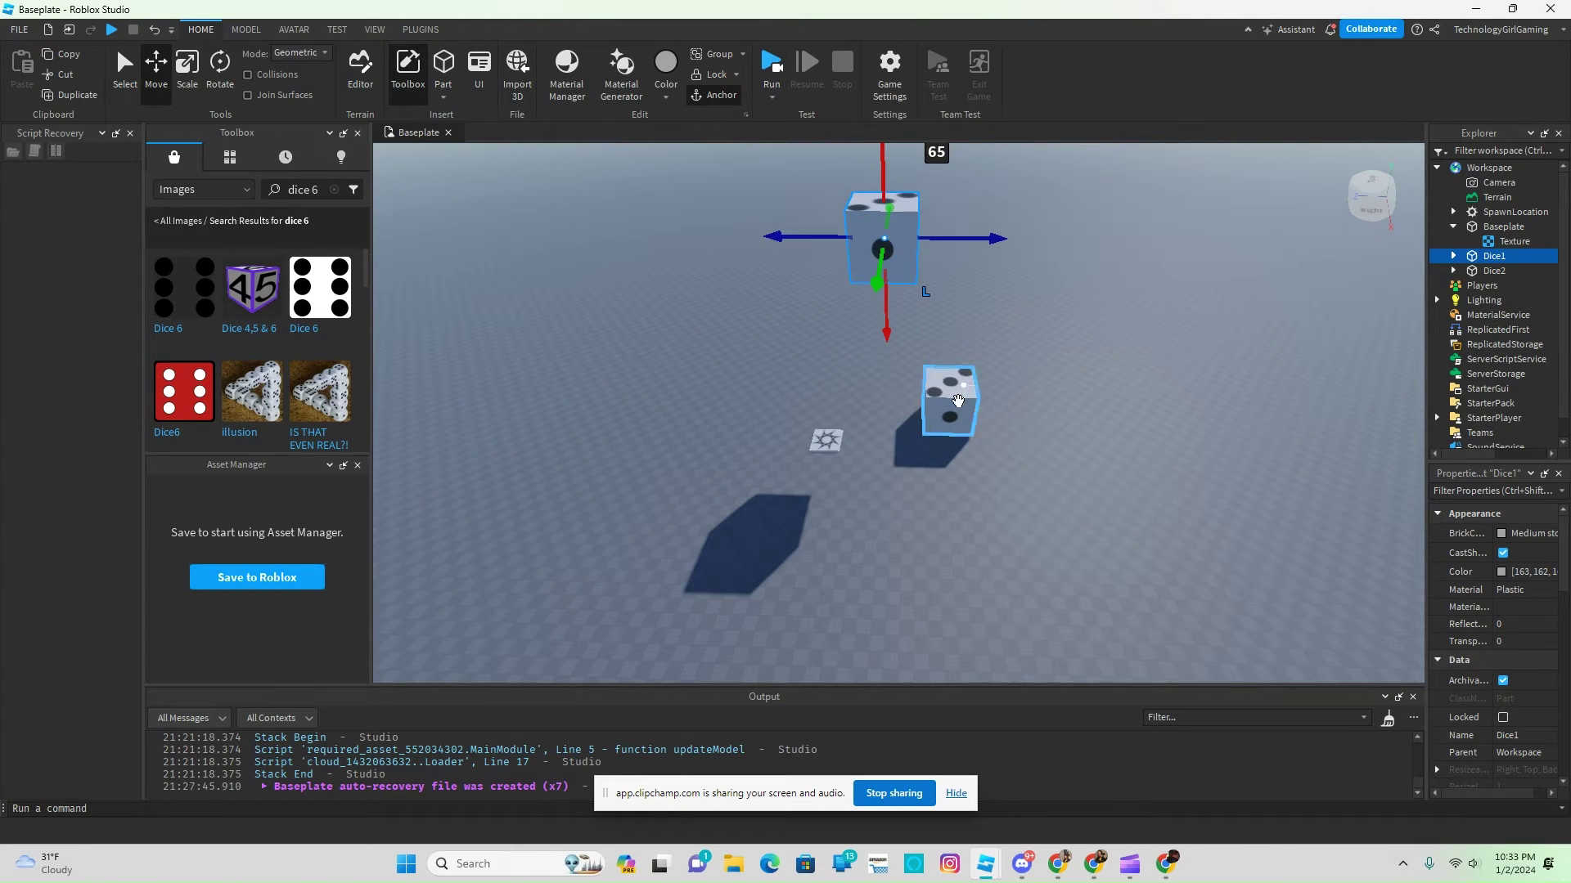
Step: Raise Dice2 above the baseplate and tilt it at an angle with the Rotate tool
click(950, 391)
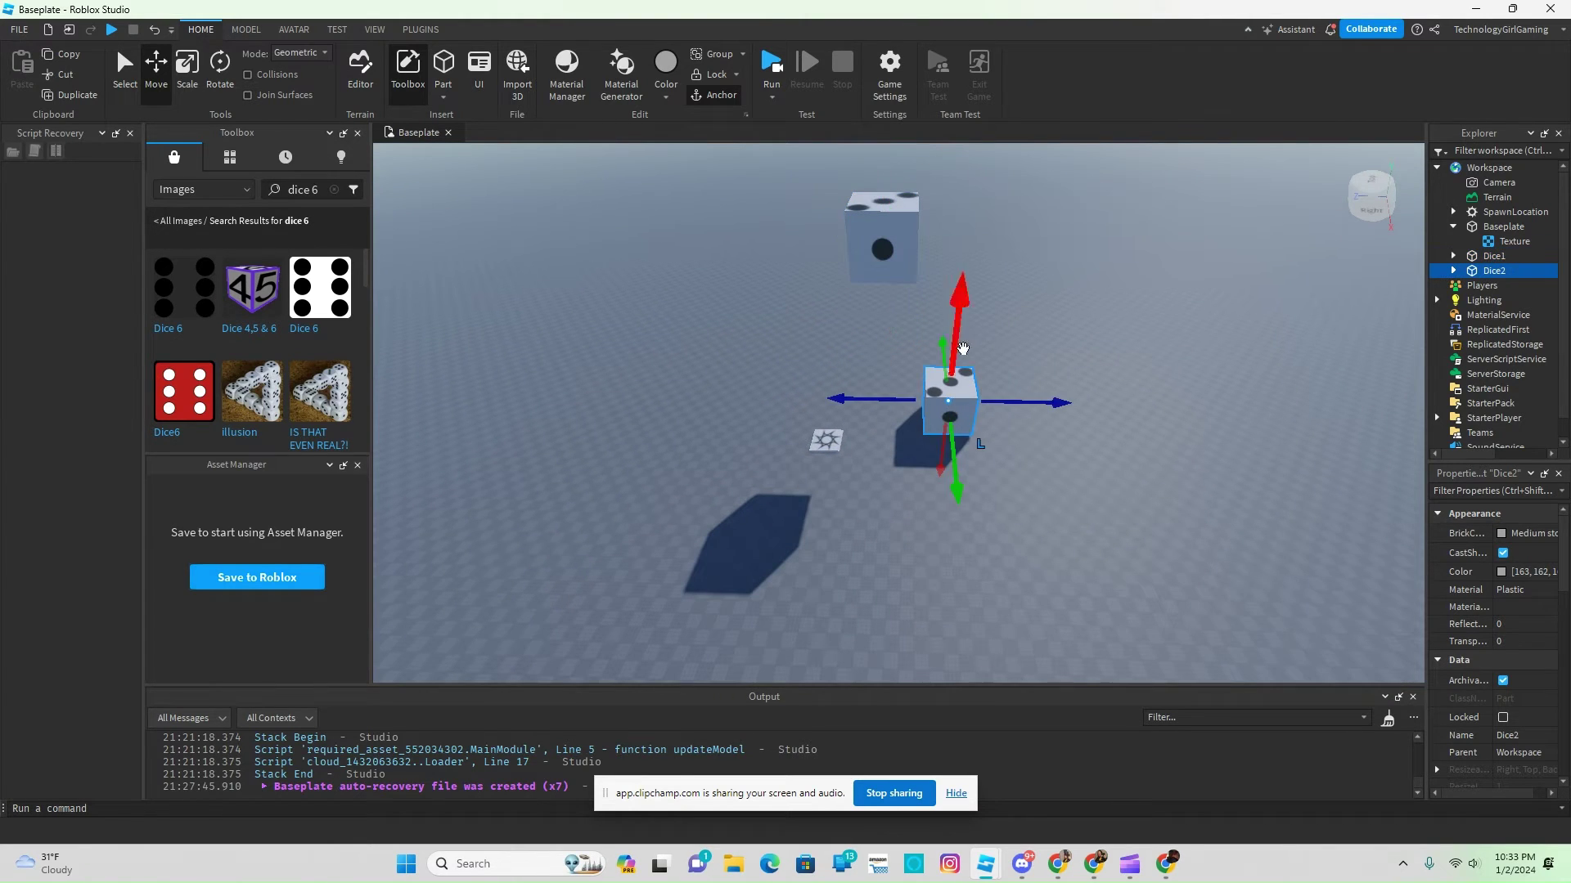
drag(962, 349, 970, 236)
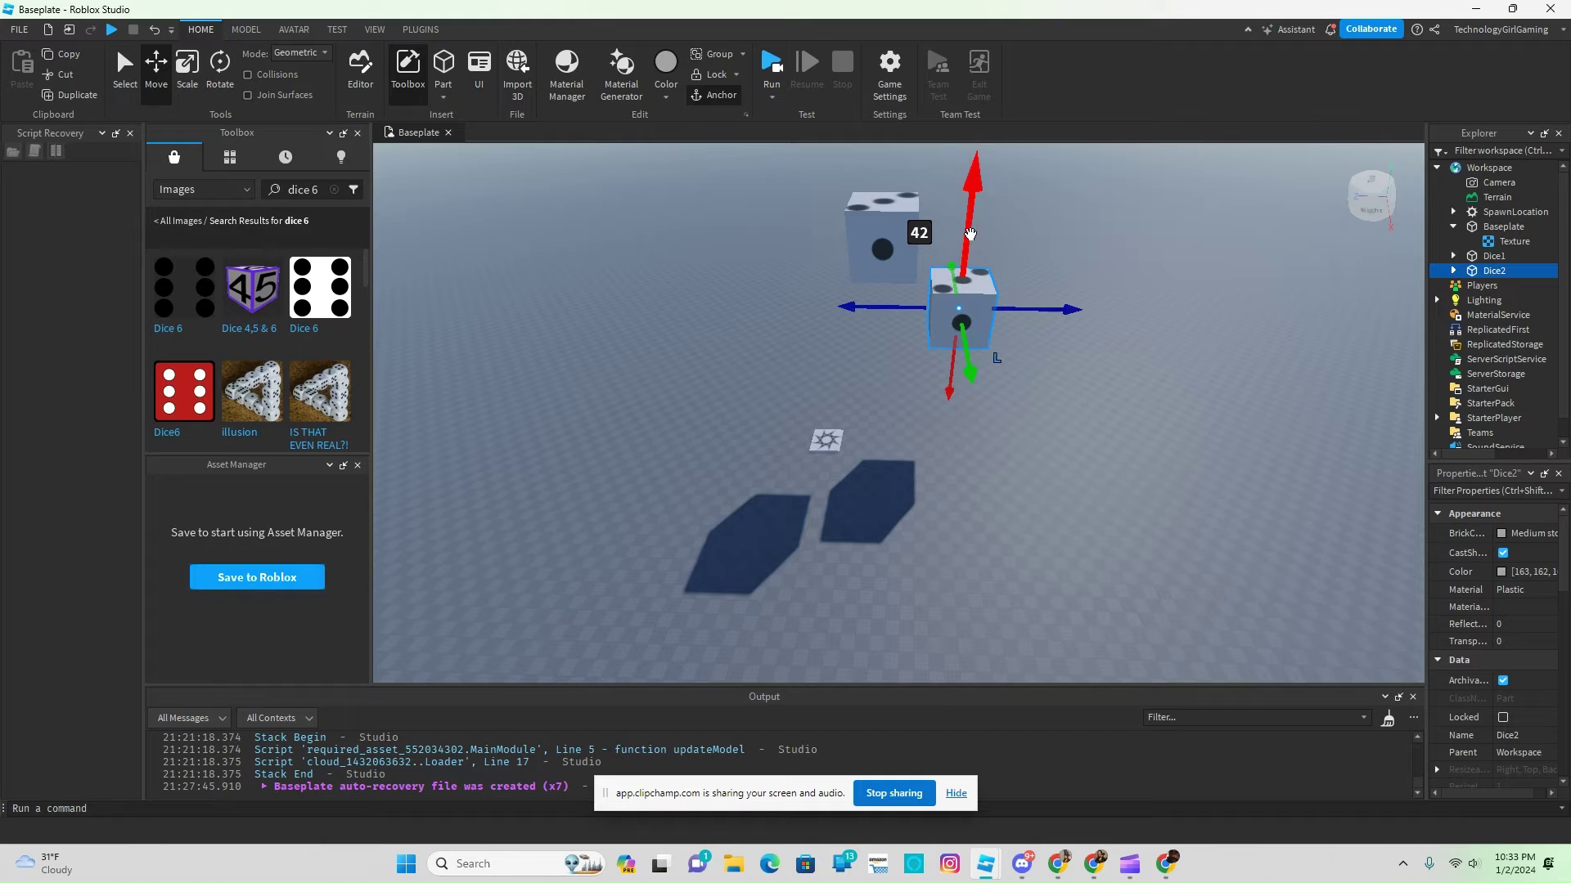
click(218, 82)
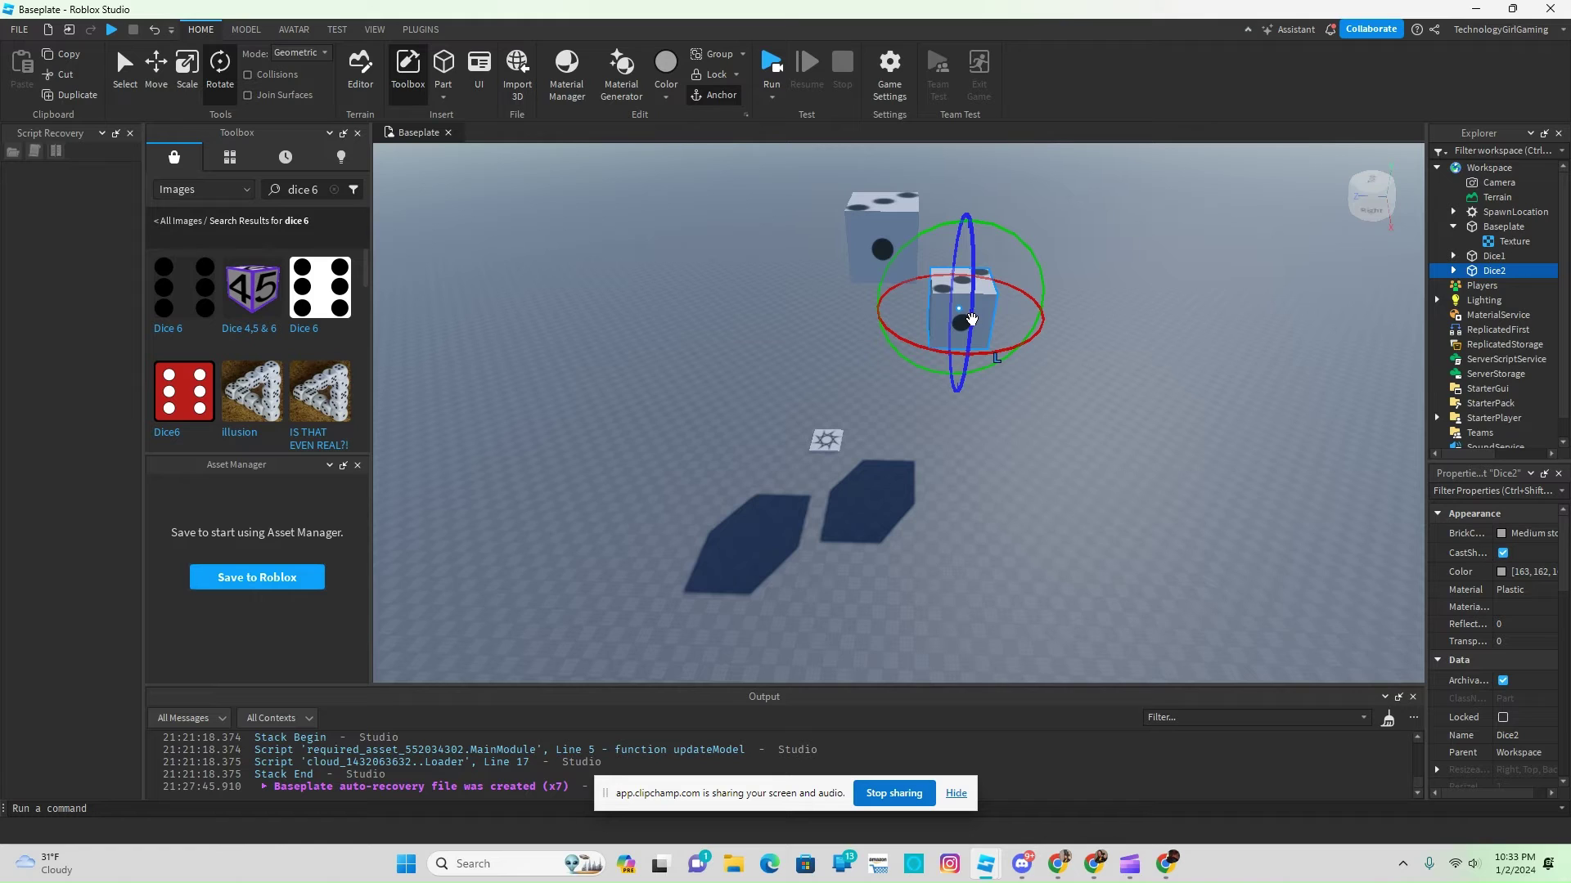
drag(969, 225, 929, 237)
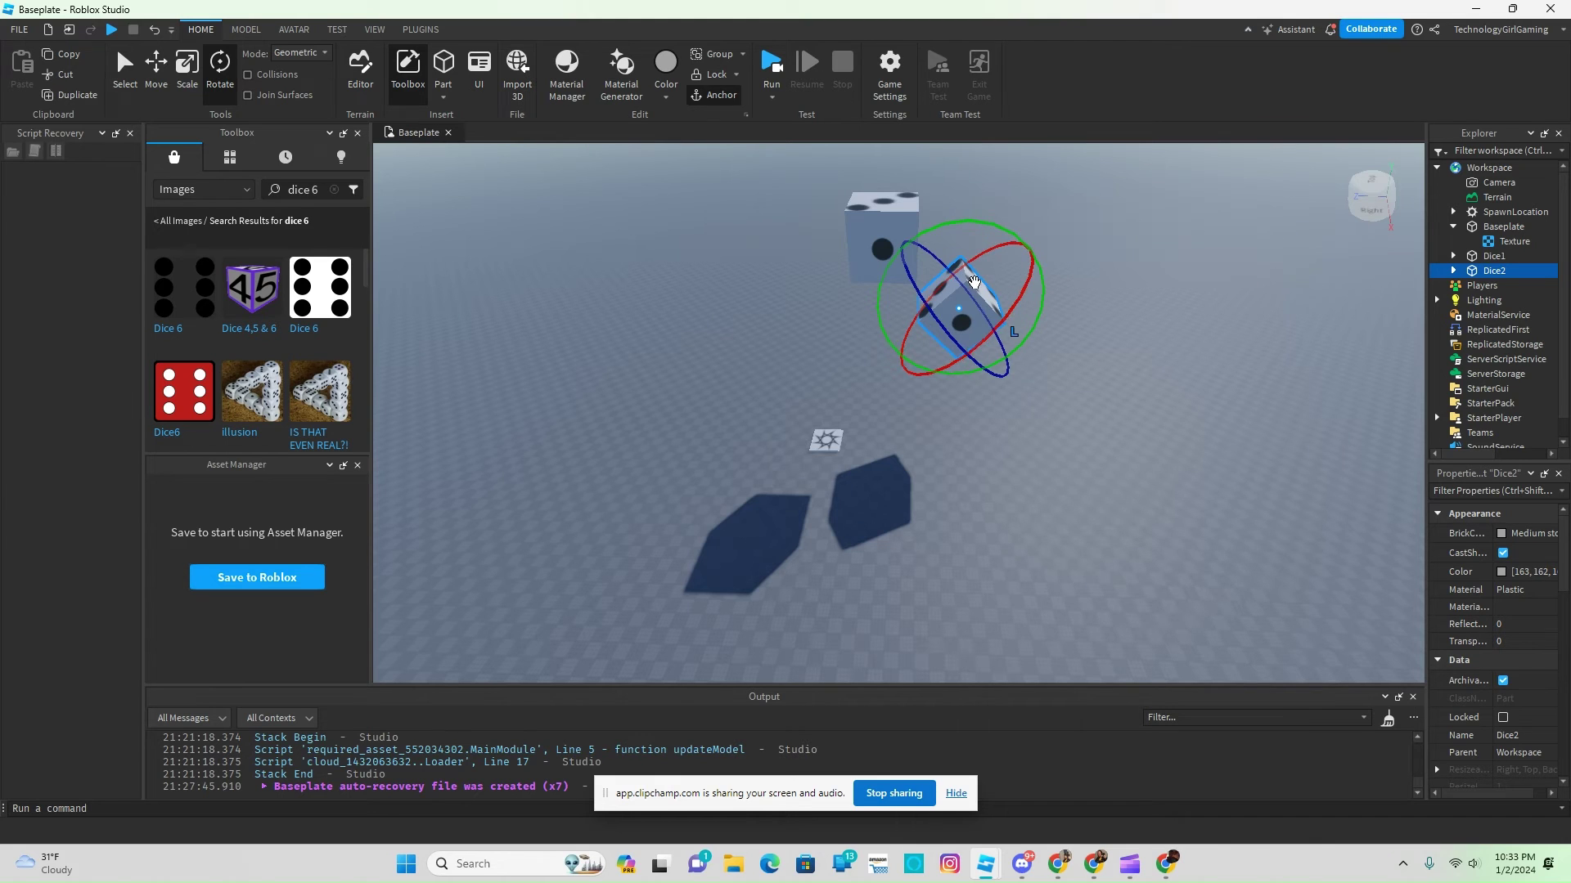
mouse_move(980, 263)
mouse_down()
mouse_move(995, 267)
mouse_move(984, 260)
mouse_up()
Step: Rotate Dice1 in 45-degree turns around several axes
click(866, 236)
drag(949, 184, 896, 183)
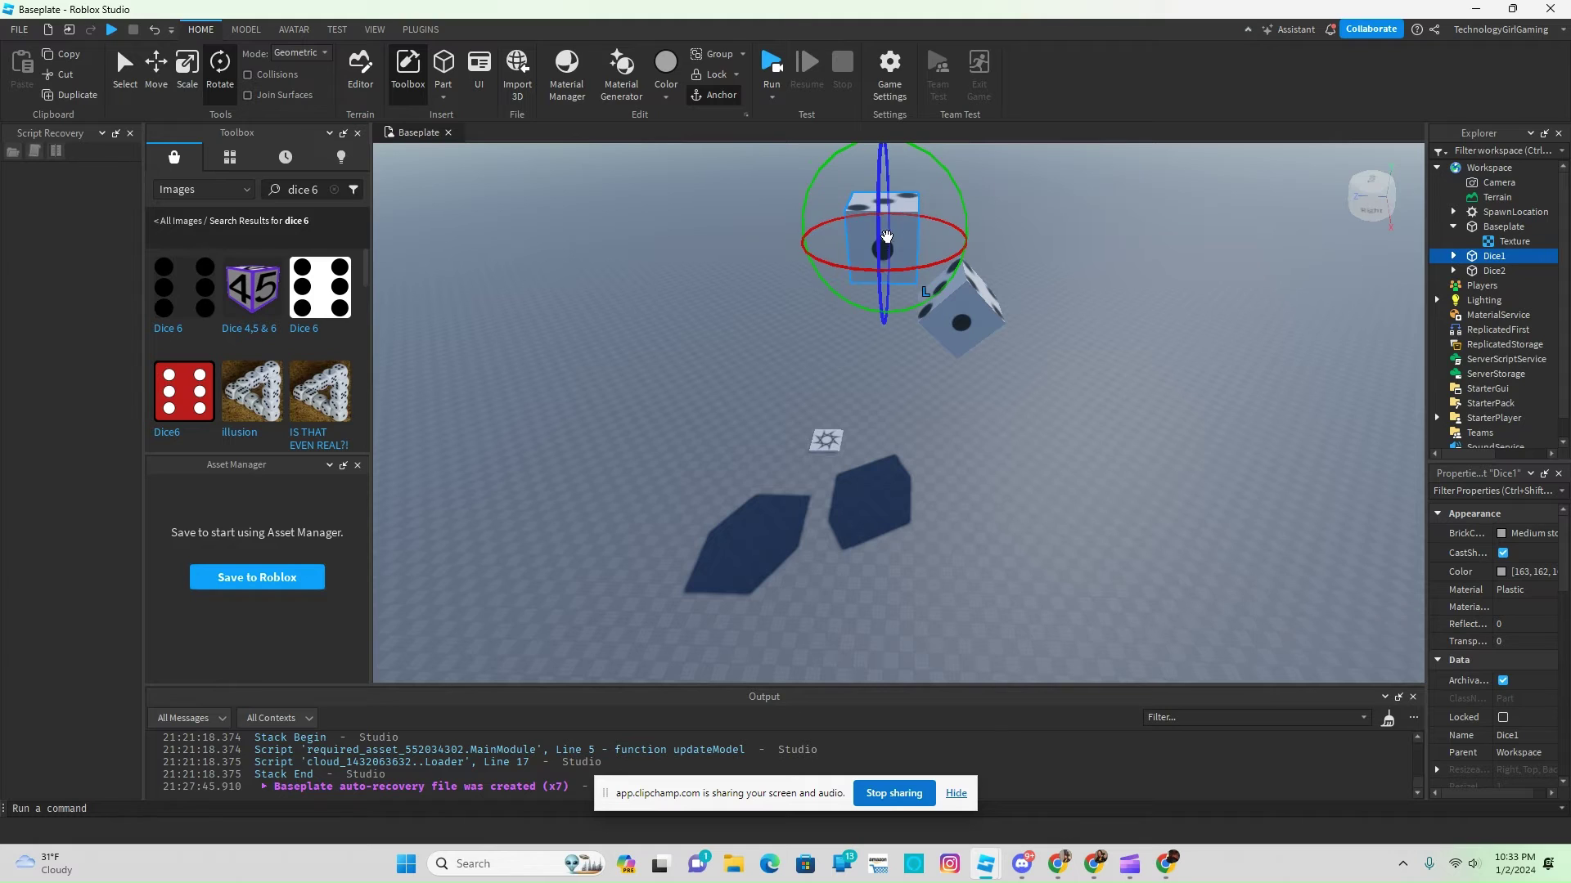
drag(879, 253, 882, 221)
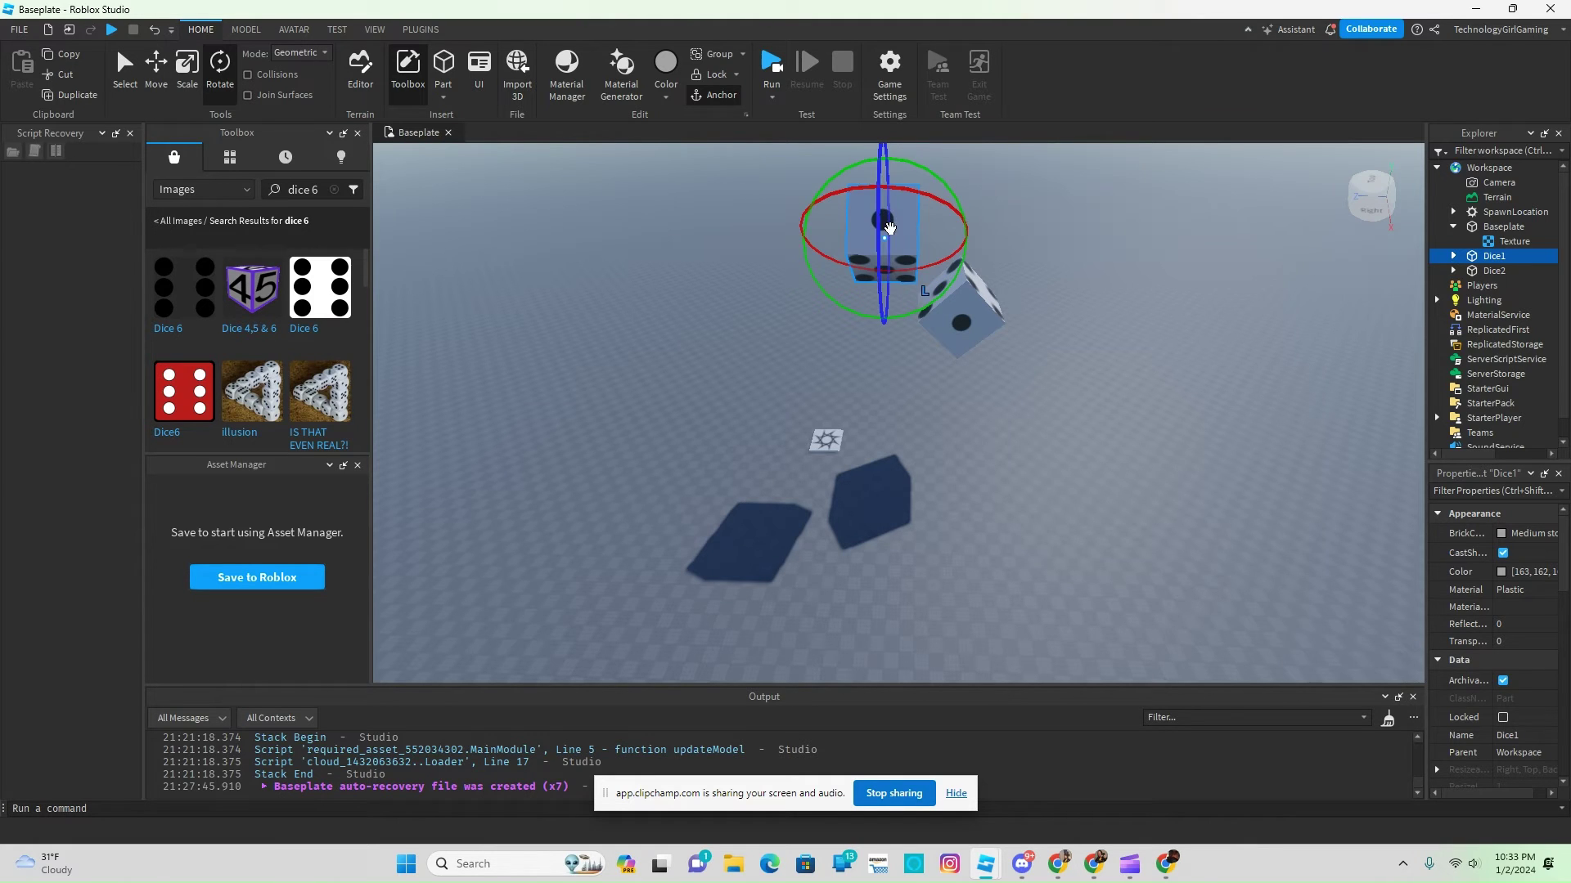
drag(938, 305, 900, 315)
drag(878, 188, 935, 212)
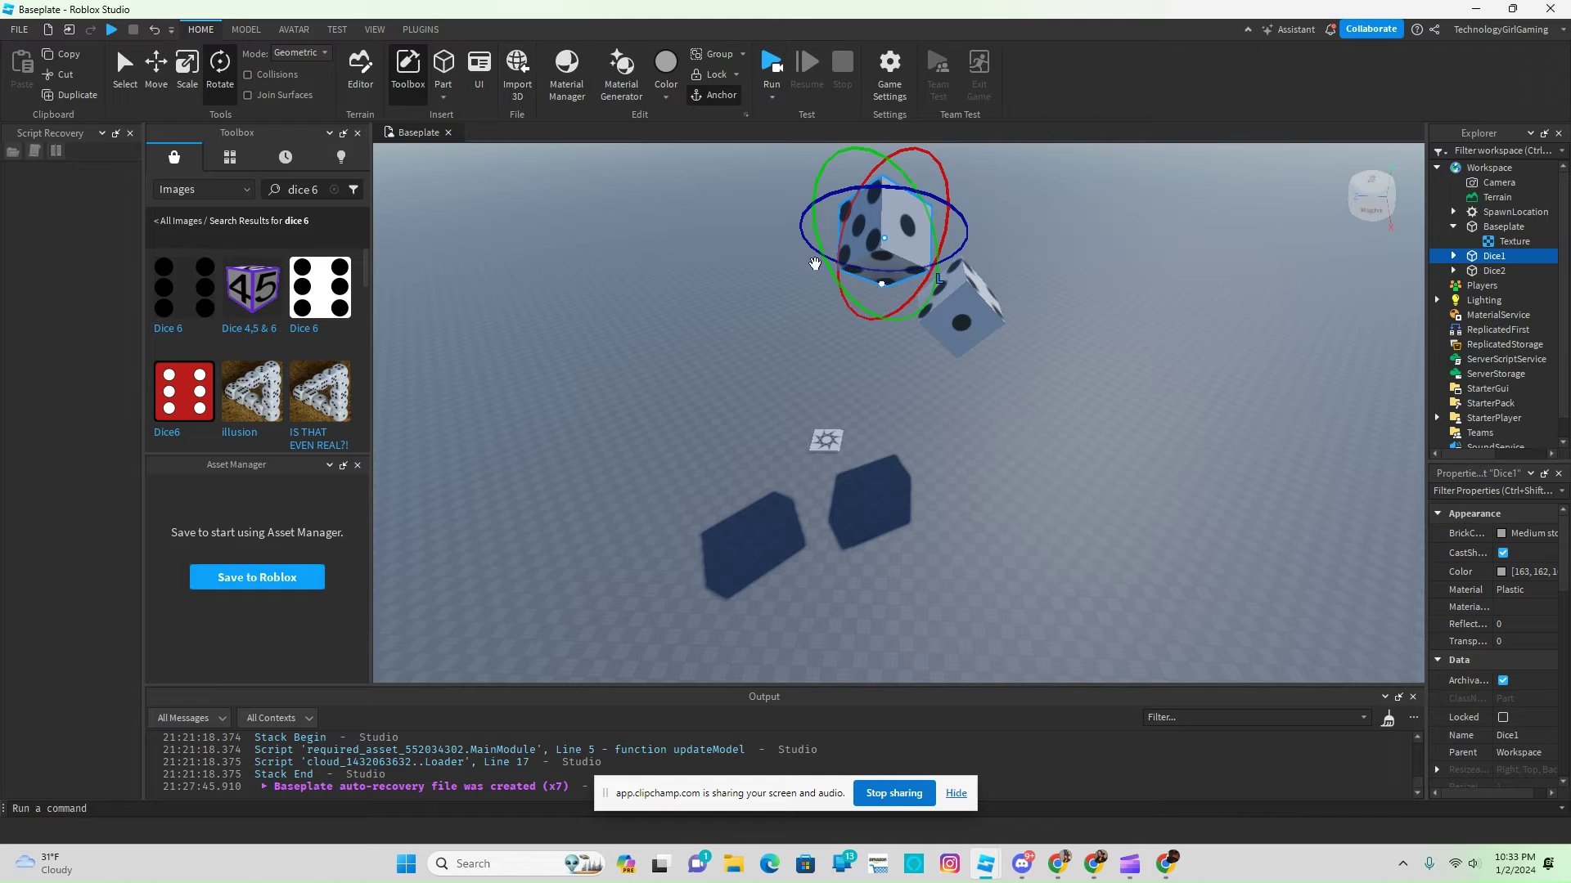
Step: Reposition both dice with the Move tool so they hang close together in mid-air
click(156, 74)
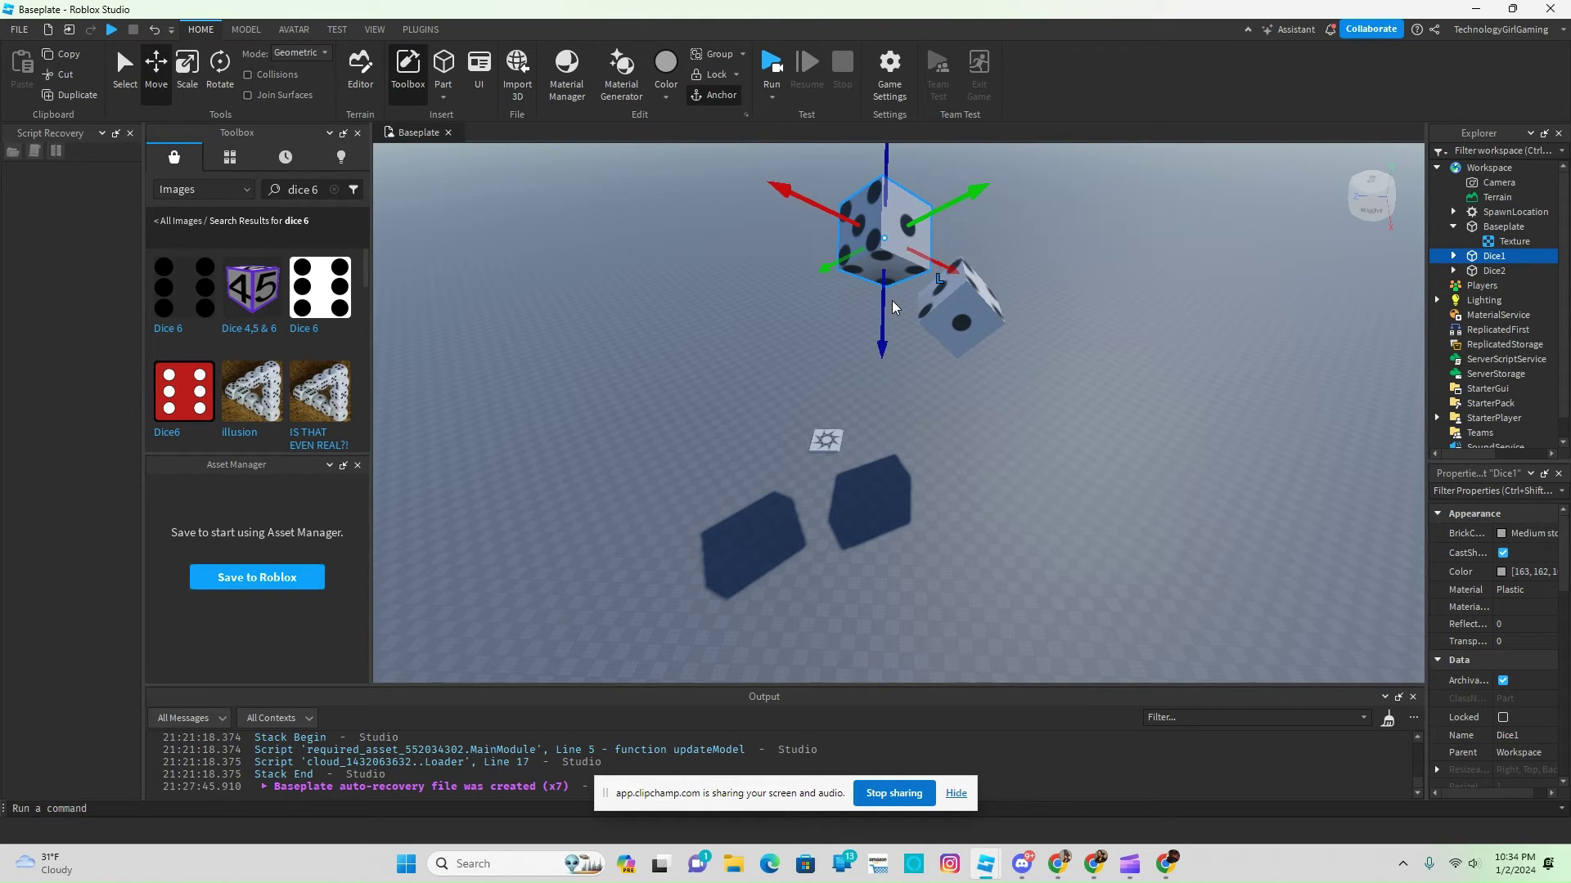
drag(887, 299, 888, 435)
click(963, 305)
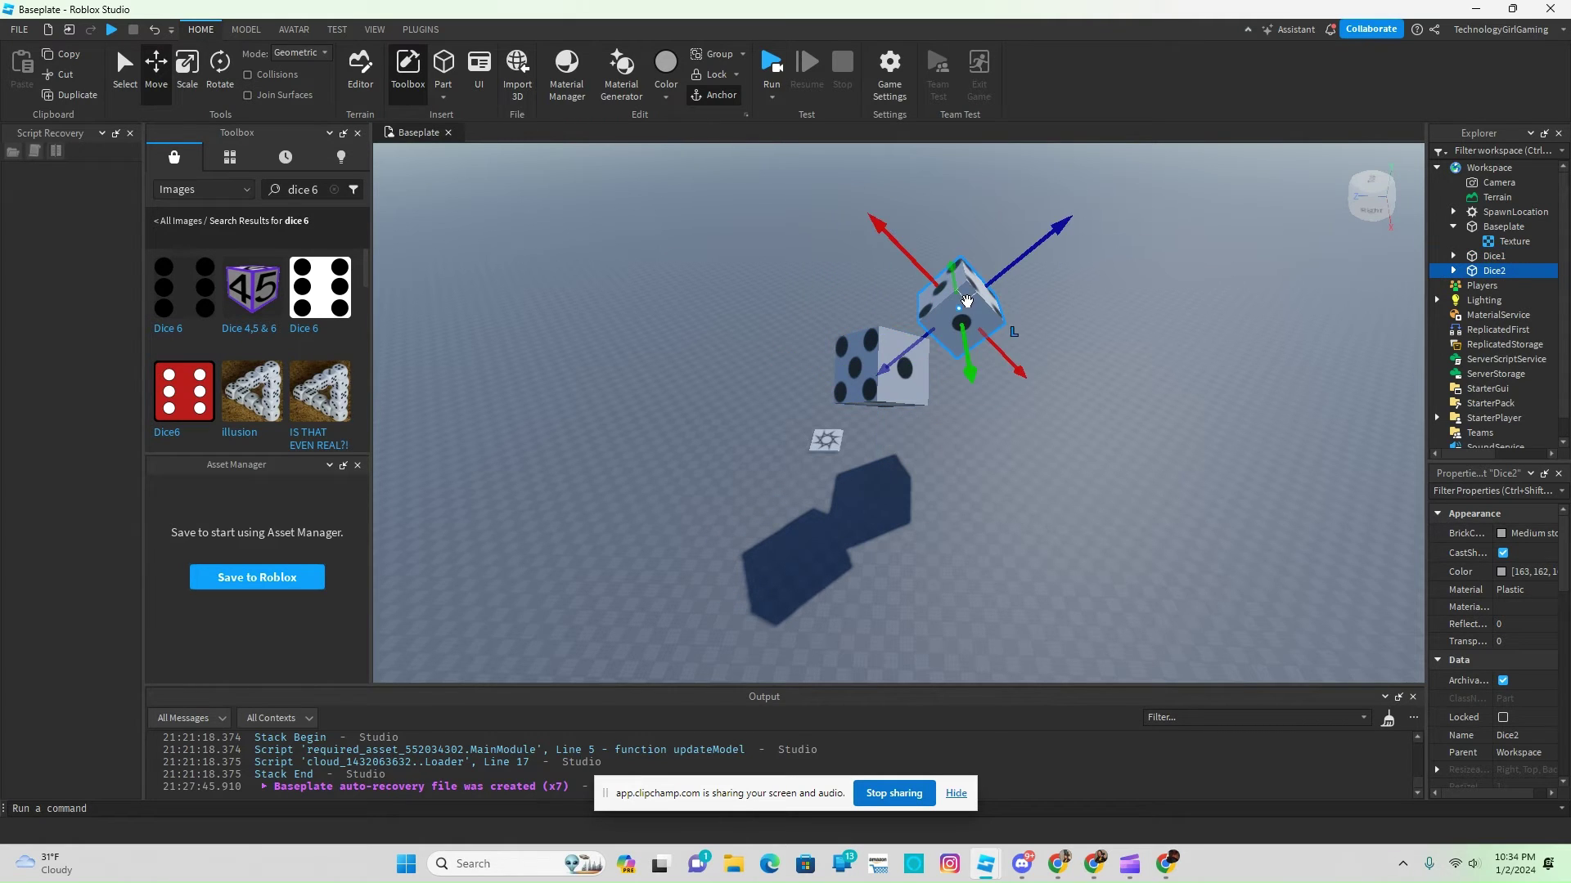
drag(1012, 264, 1084, 206)
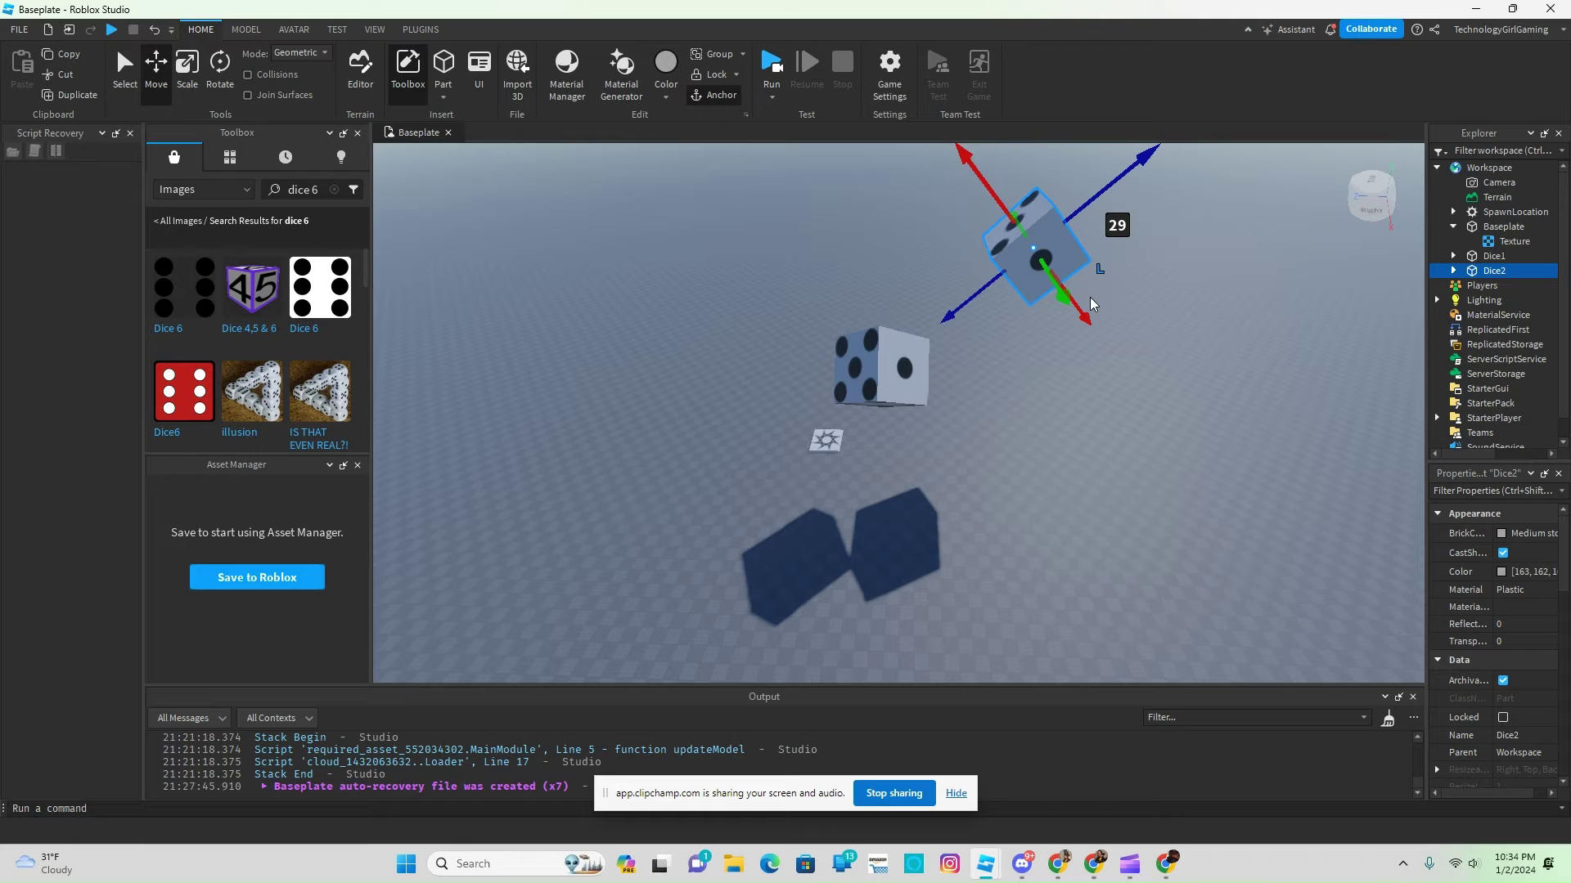
drag(1053, 287, 918, 160)
click(915, 337)
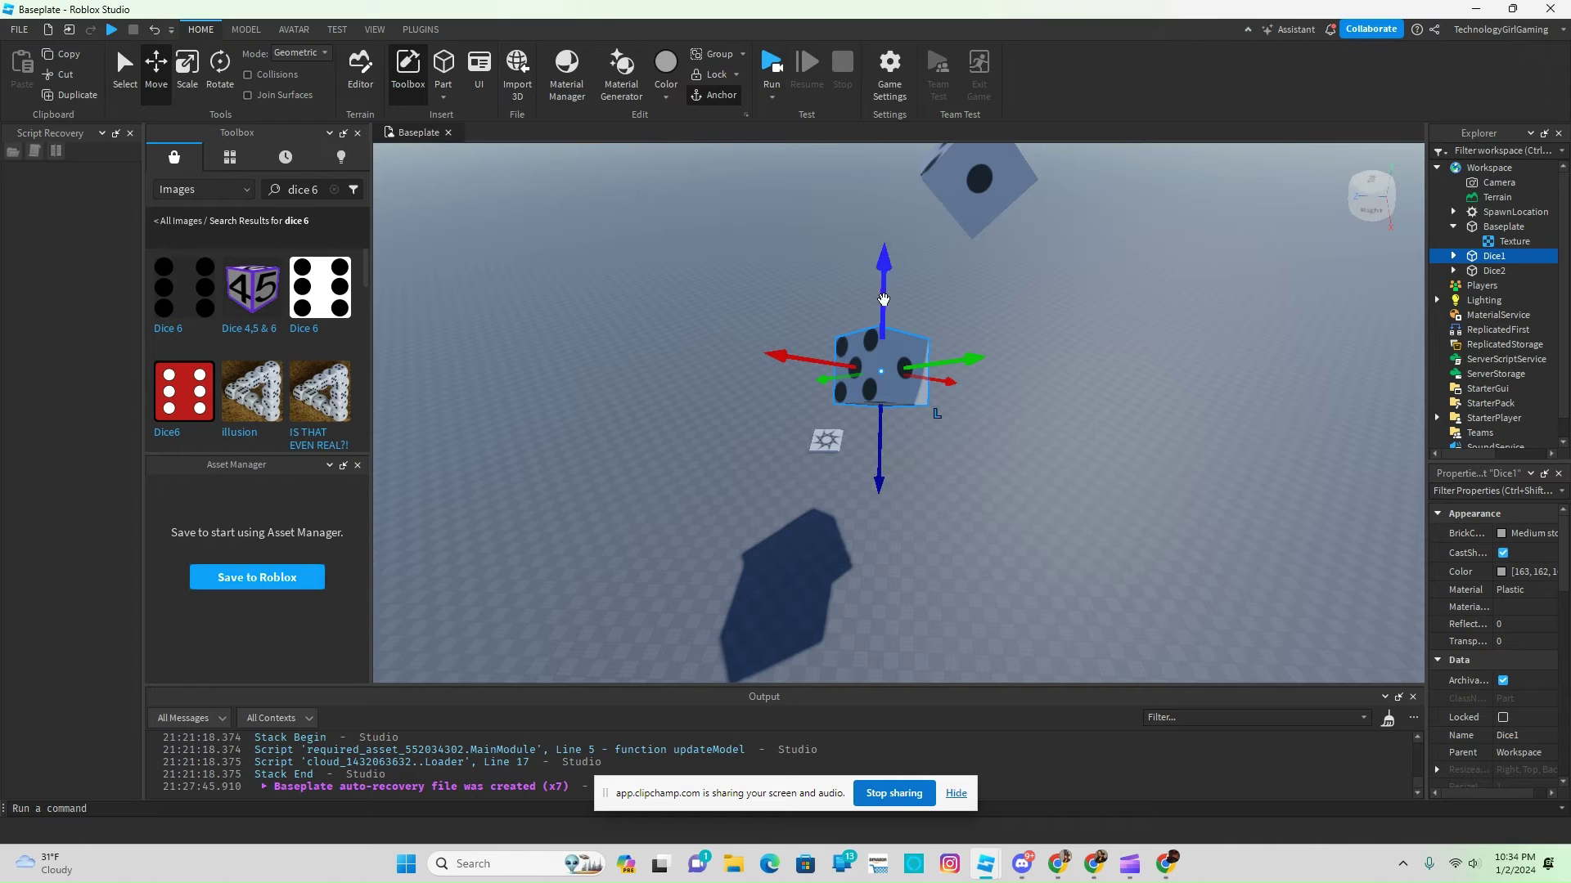
drag(884, 300, 884, 208)
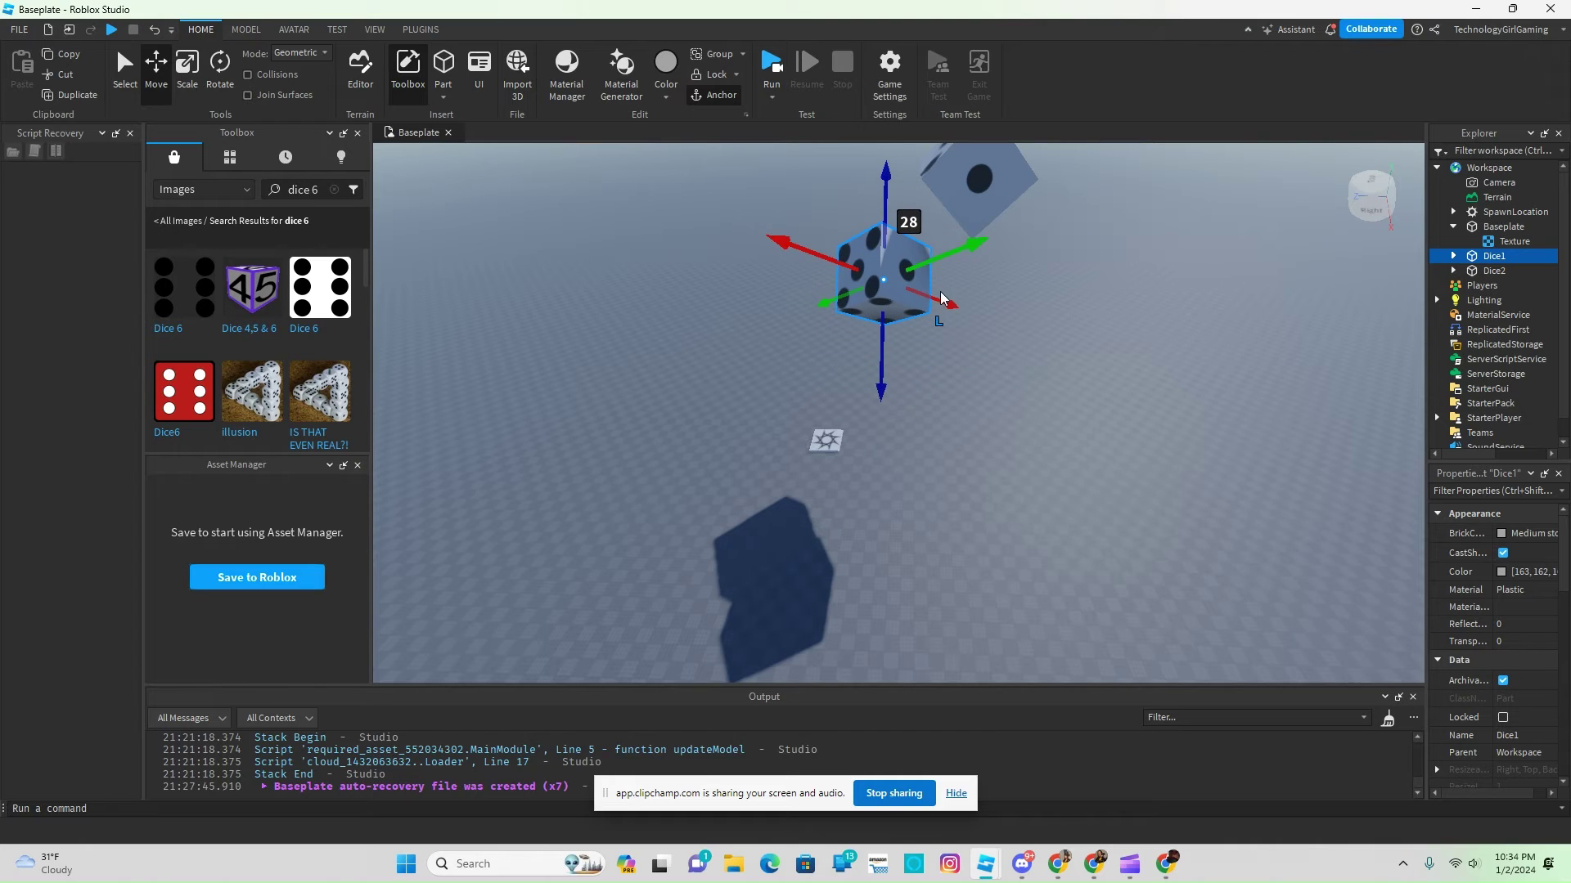
drag(941, 299, 1041, 327)
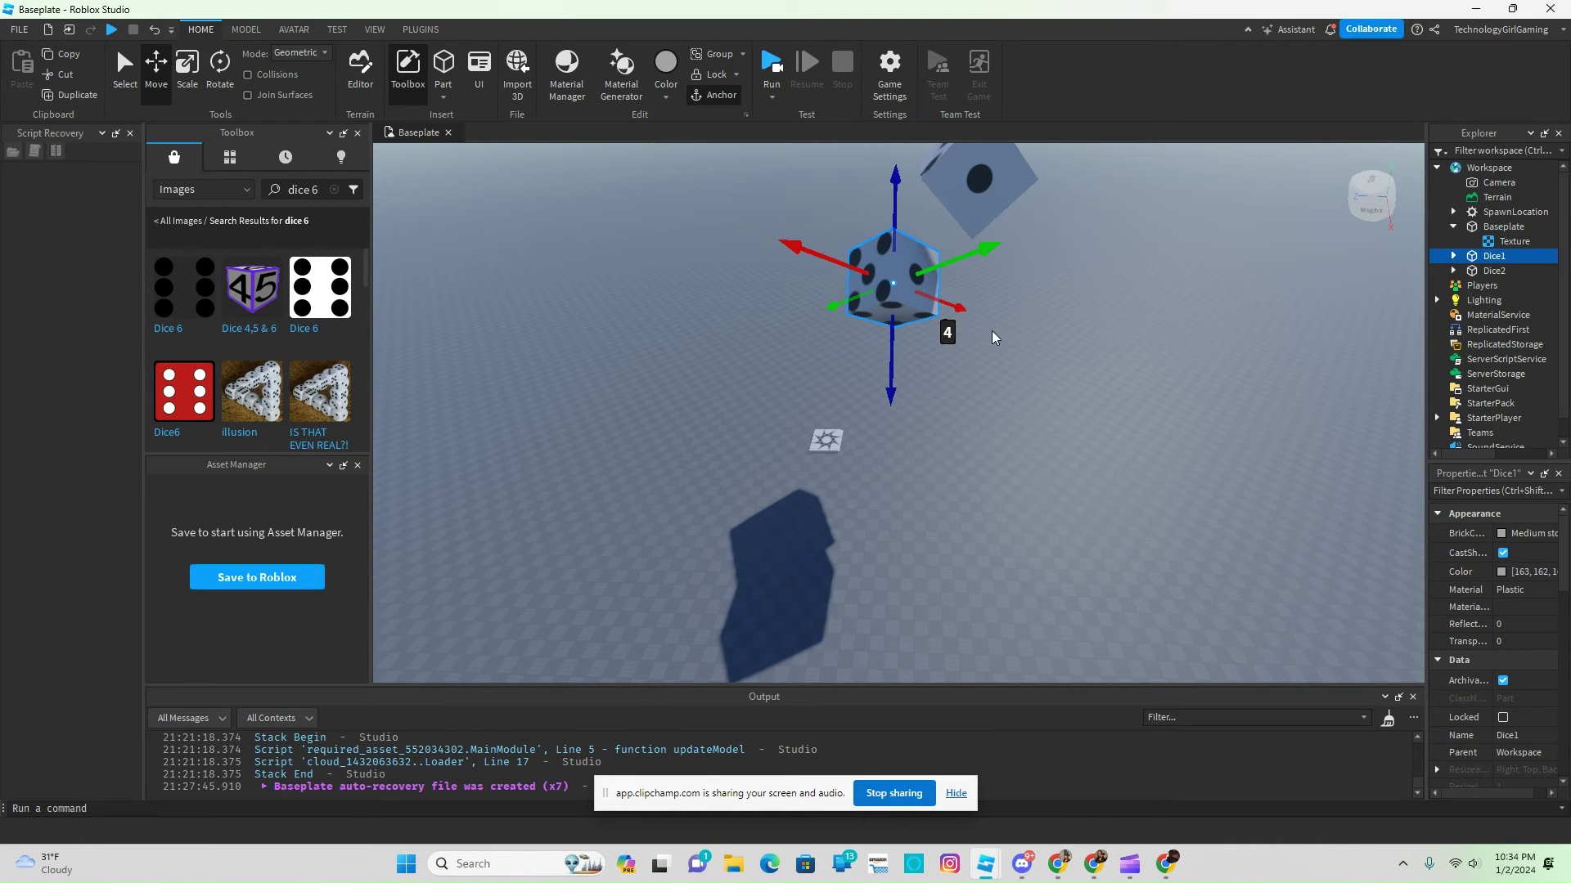
click(1022, 335)
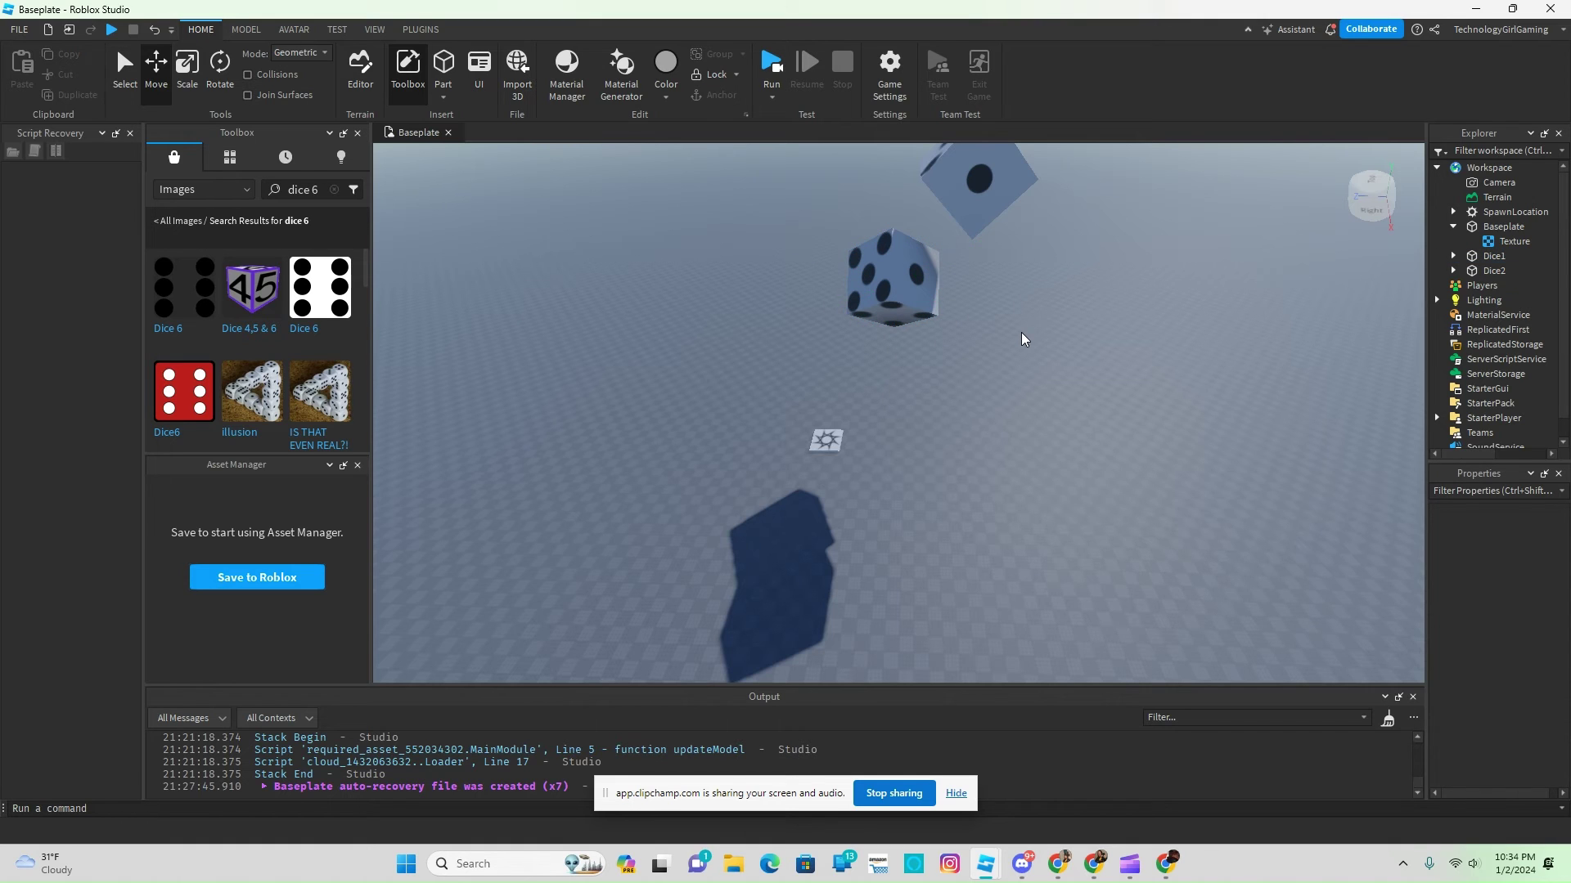
Step: Insert a Script into ServerScriptService and clear its default Hello world line
right_drag(1020, 332, 1021, 332)
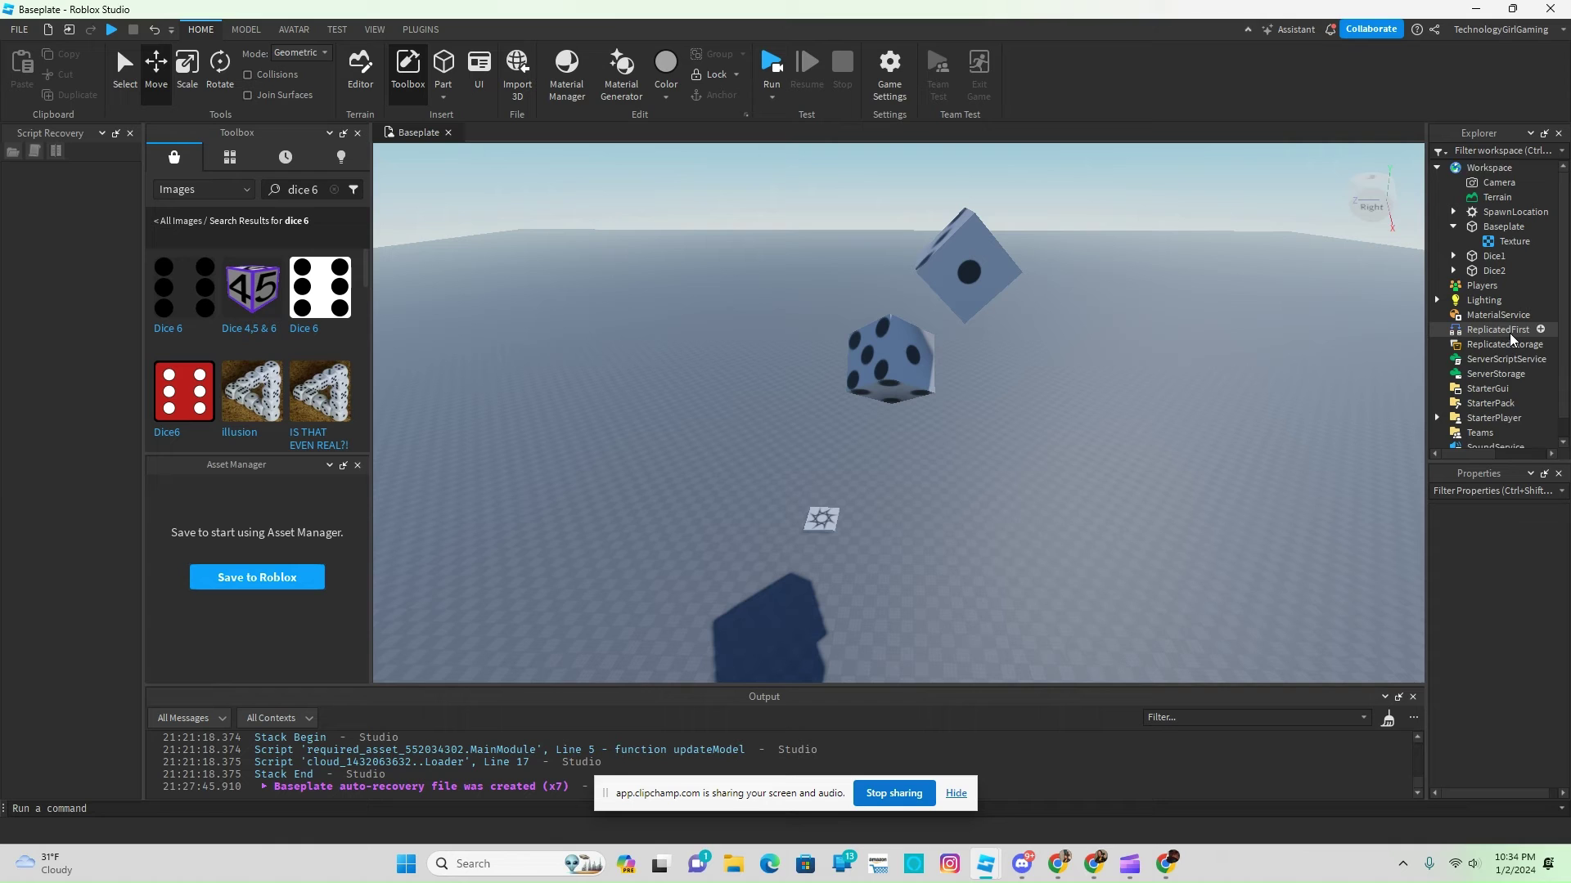
scroll(1509, 332, down, 1)
mouse_move(1553, 347)
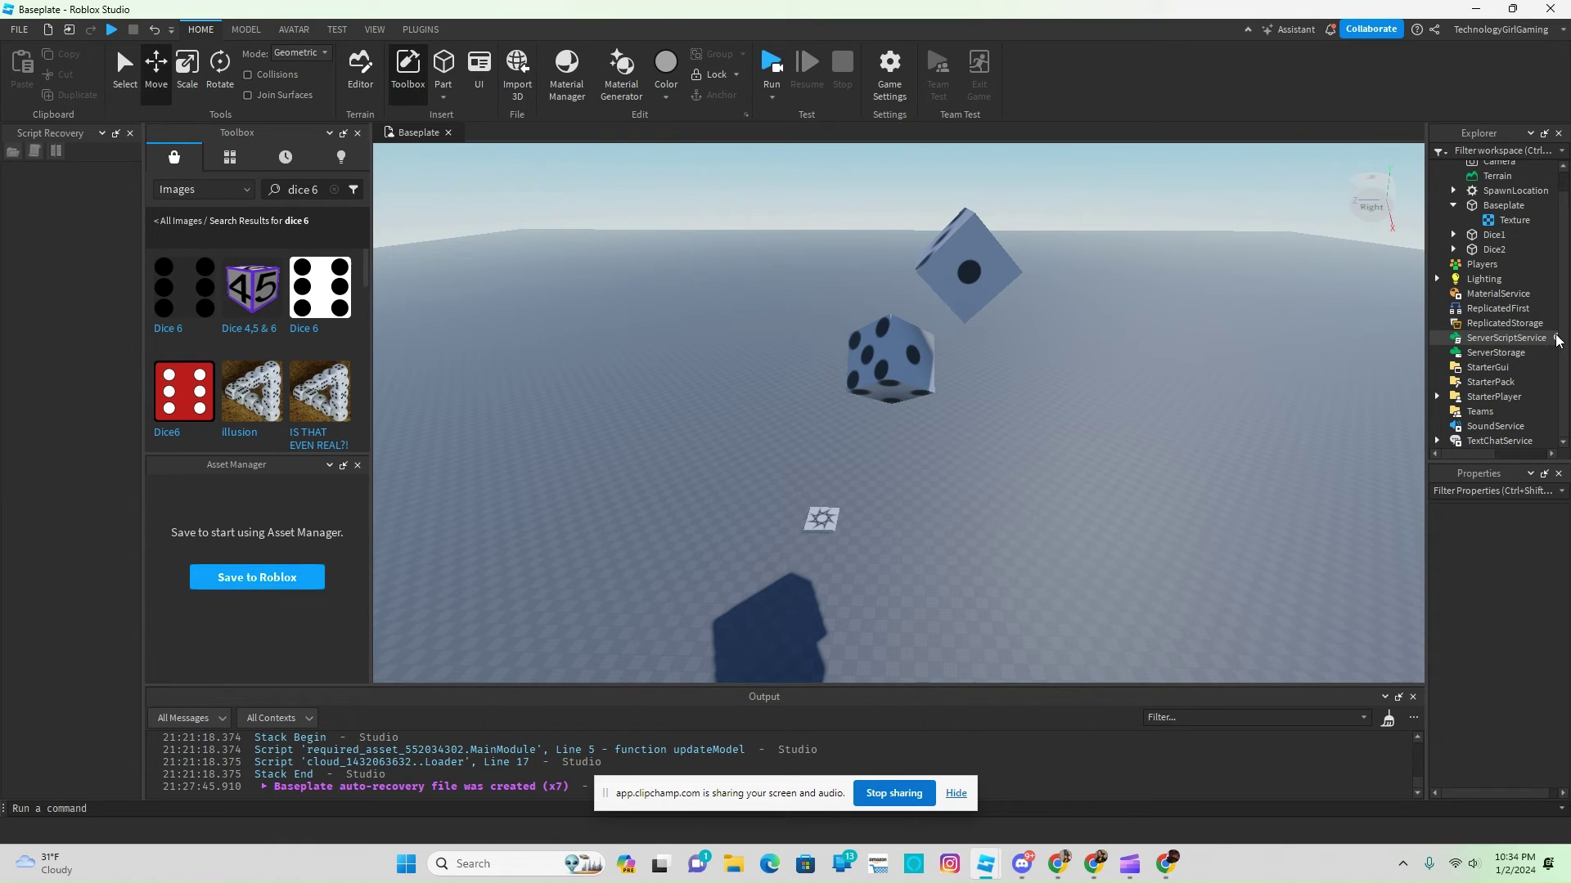
click(1555, 338)
click(1471, 394)
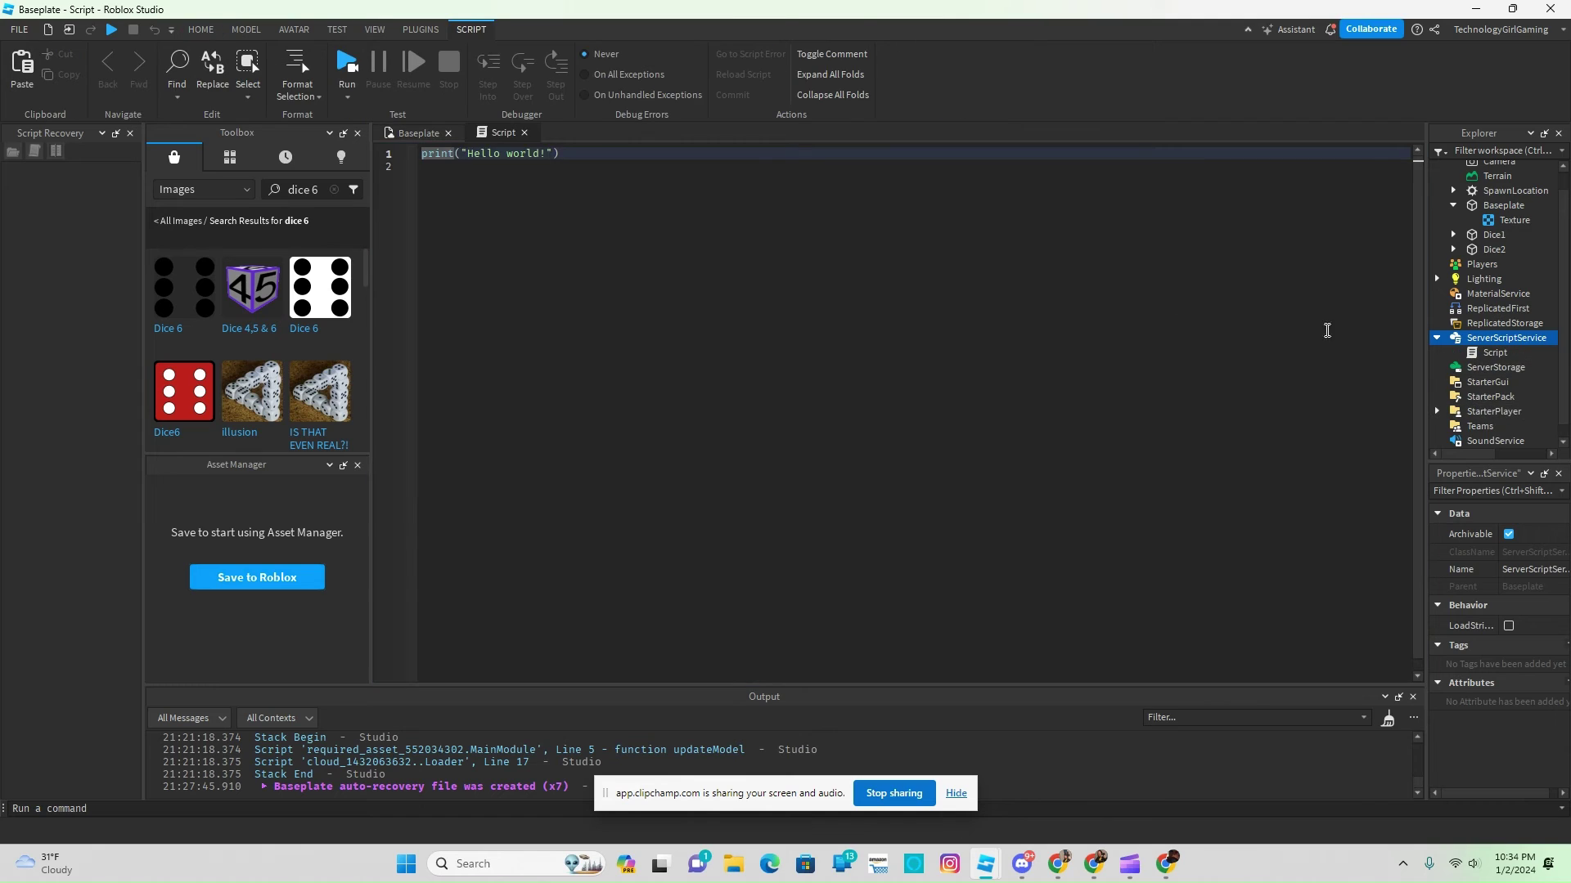
click(704, 211)
key(BackSpace)
key(BackSpace)
key(BackSpace)
key(BackSpace)
key(BackSpace)
key(BackSpace)
key(BackSpace)
key(BackSpace)
key(BackSpace)
key(BackSpace)
key(BackSpace)
key(BackSpace)
key(BackSpace)
key(BackSpace)
key(BackSpace)
key(BackSpace)
key(BackSpace)
key(BackSpace)
key(BackSpace)
key(BackSpace)
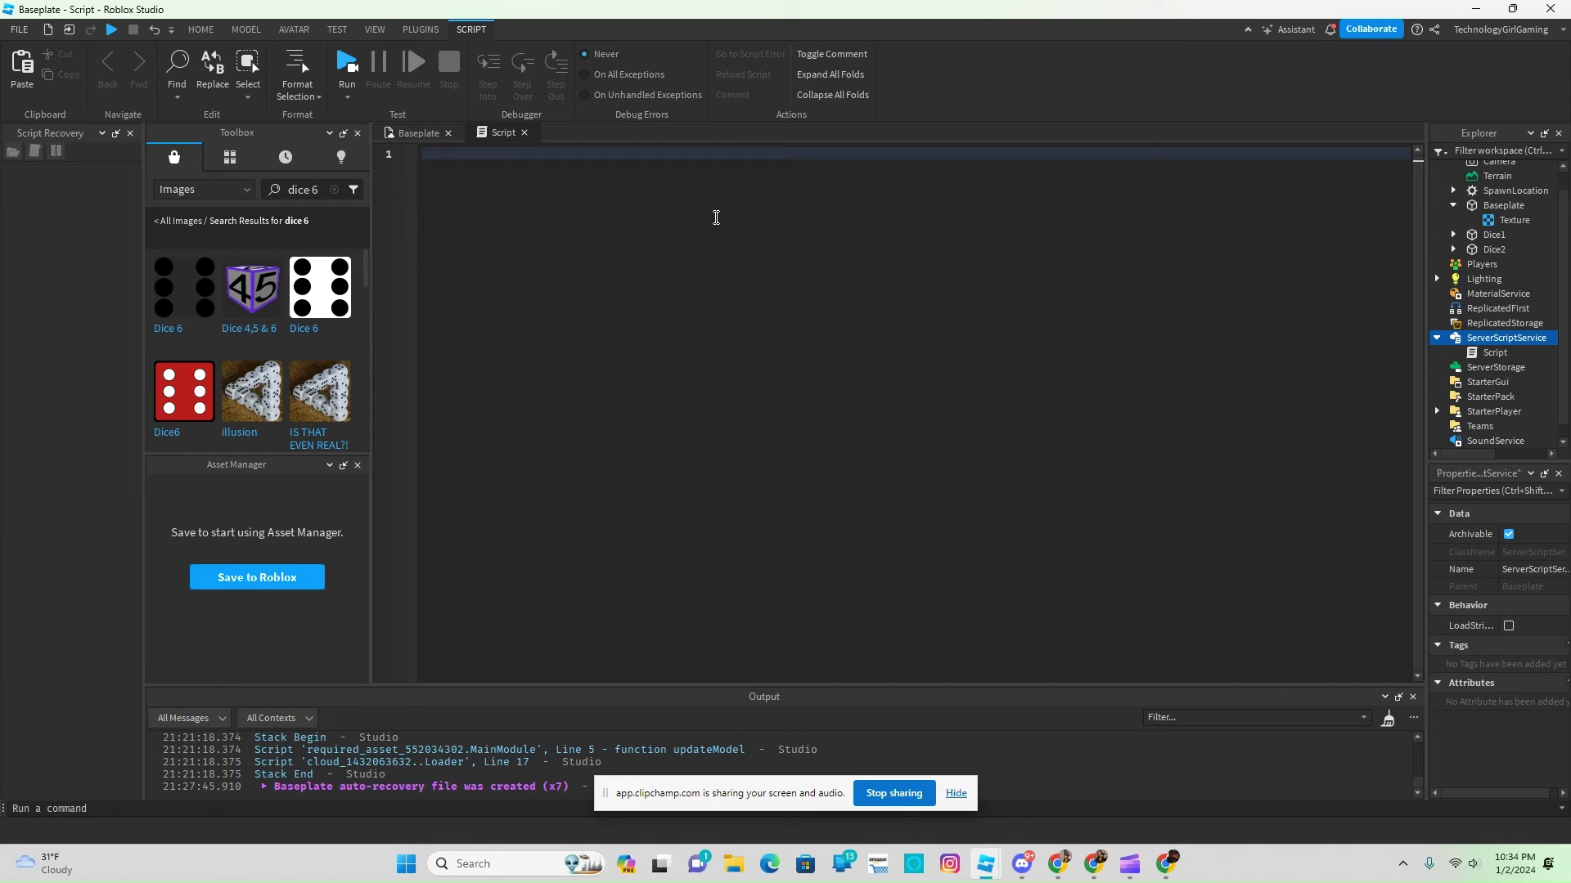
Step: Write local Dice1 = game.Workspace.Dice1 and local Dice2 = game.Workspace.Dice2
text(local)
text(game.Workspace.)
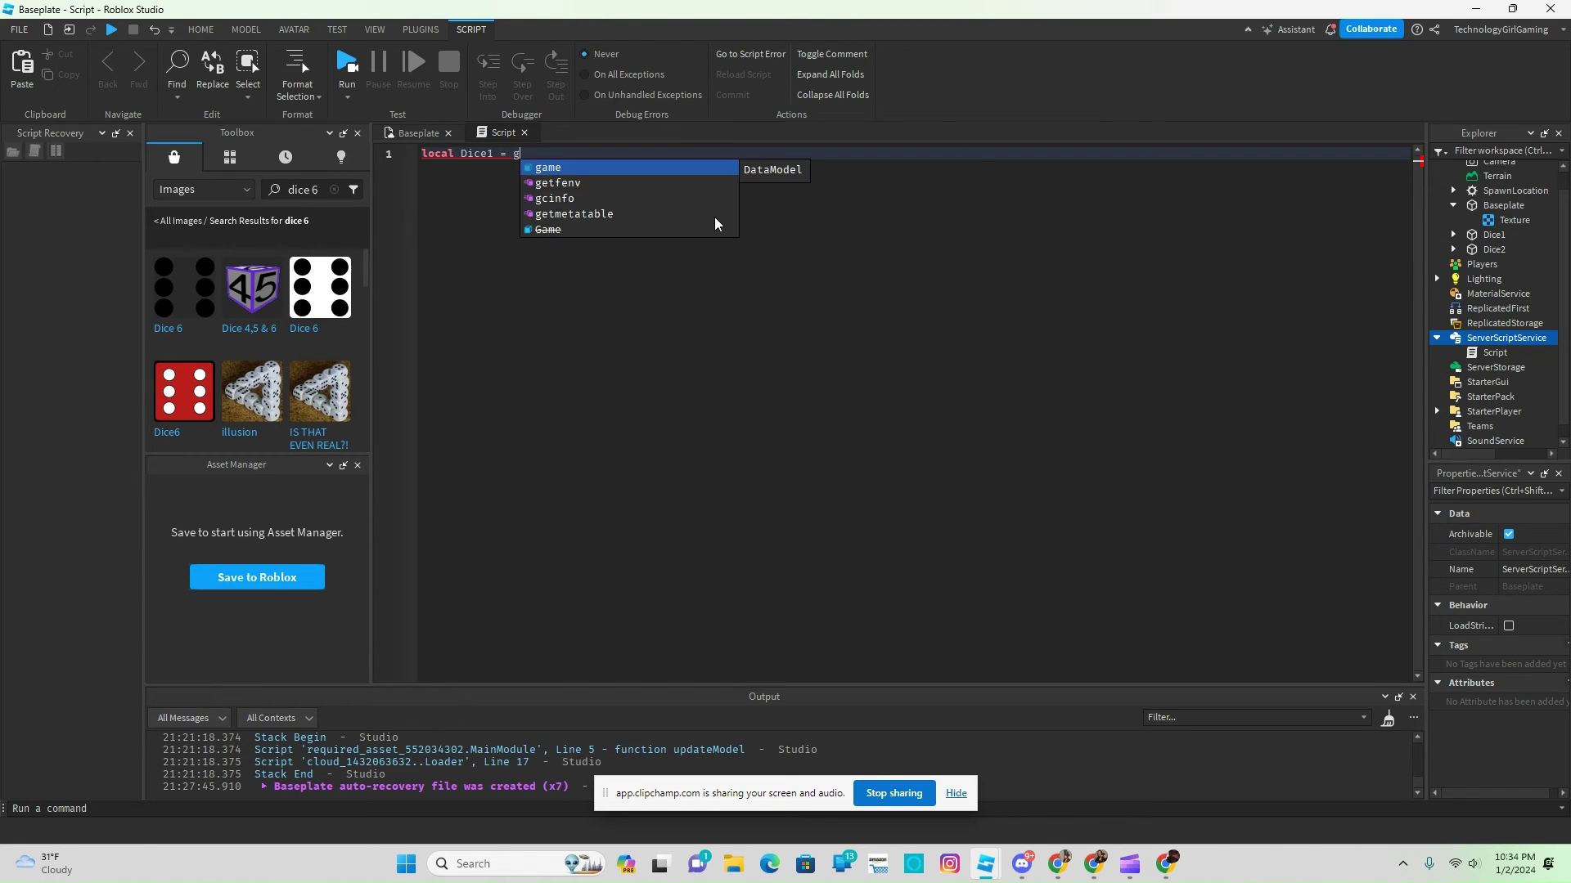
key(Down)
key(Down)
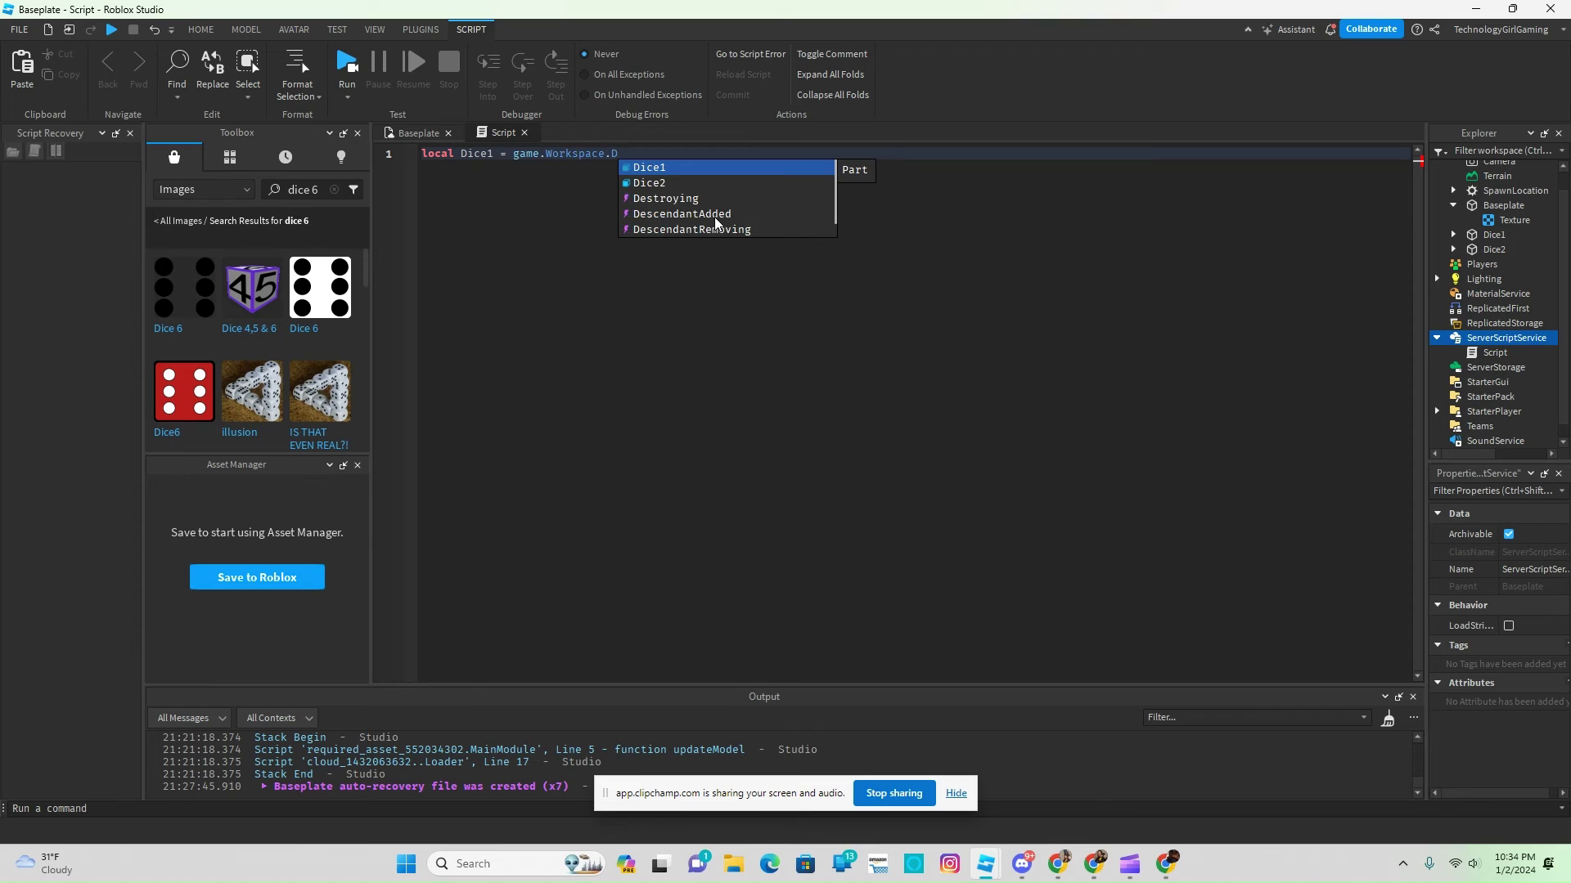
key(Return)
key(Return)
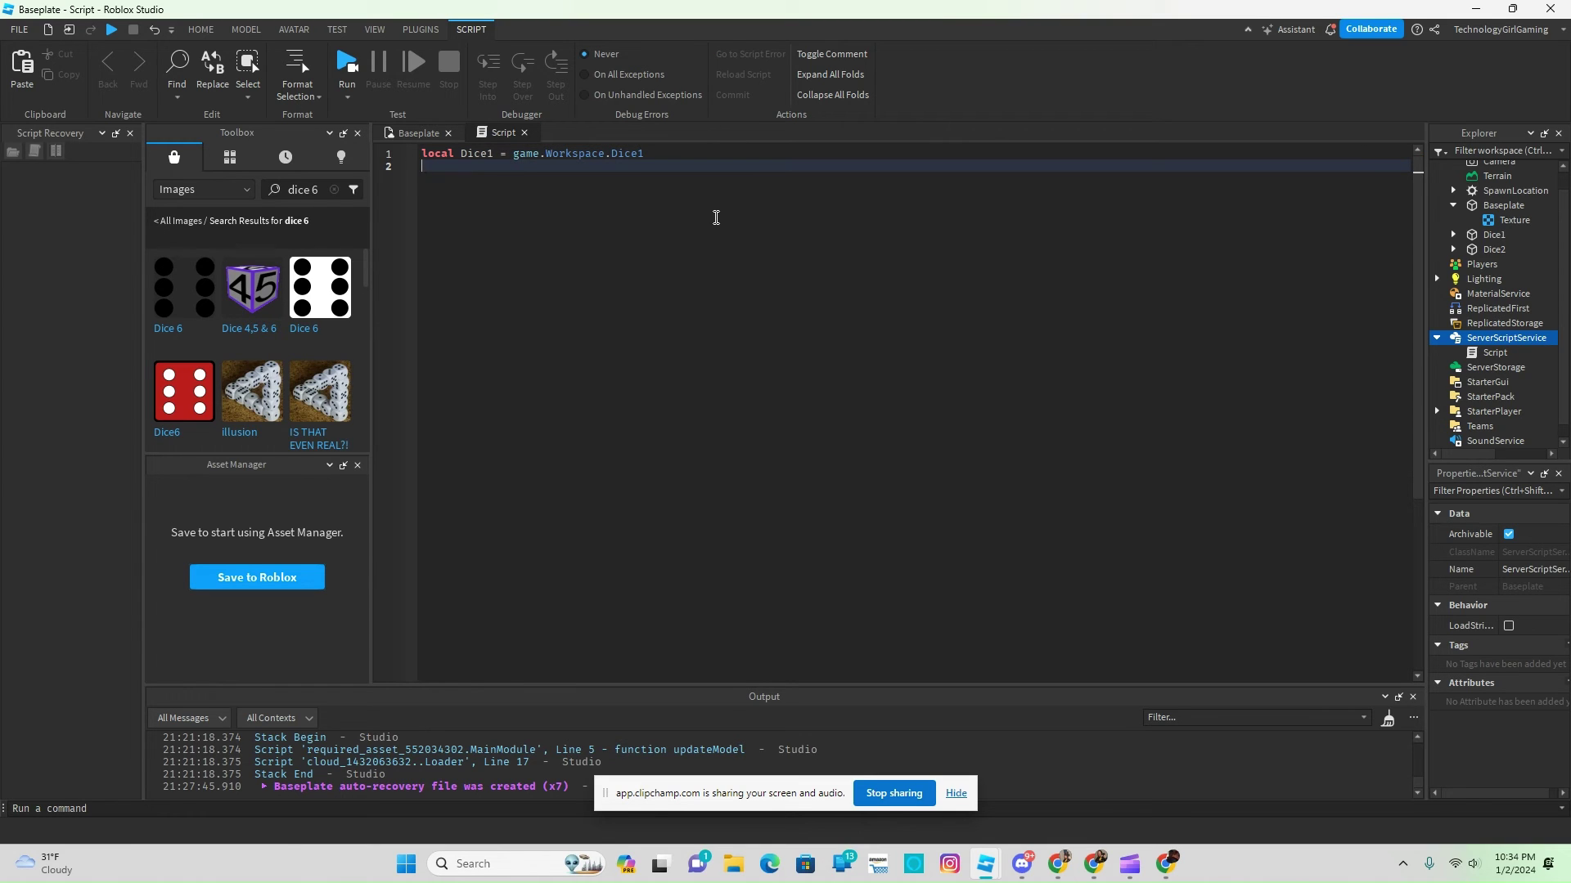
text(local Dice2 = game.Workspace.)
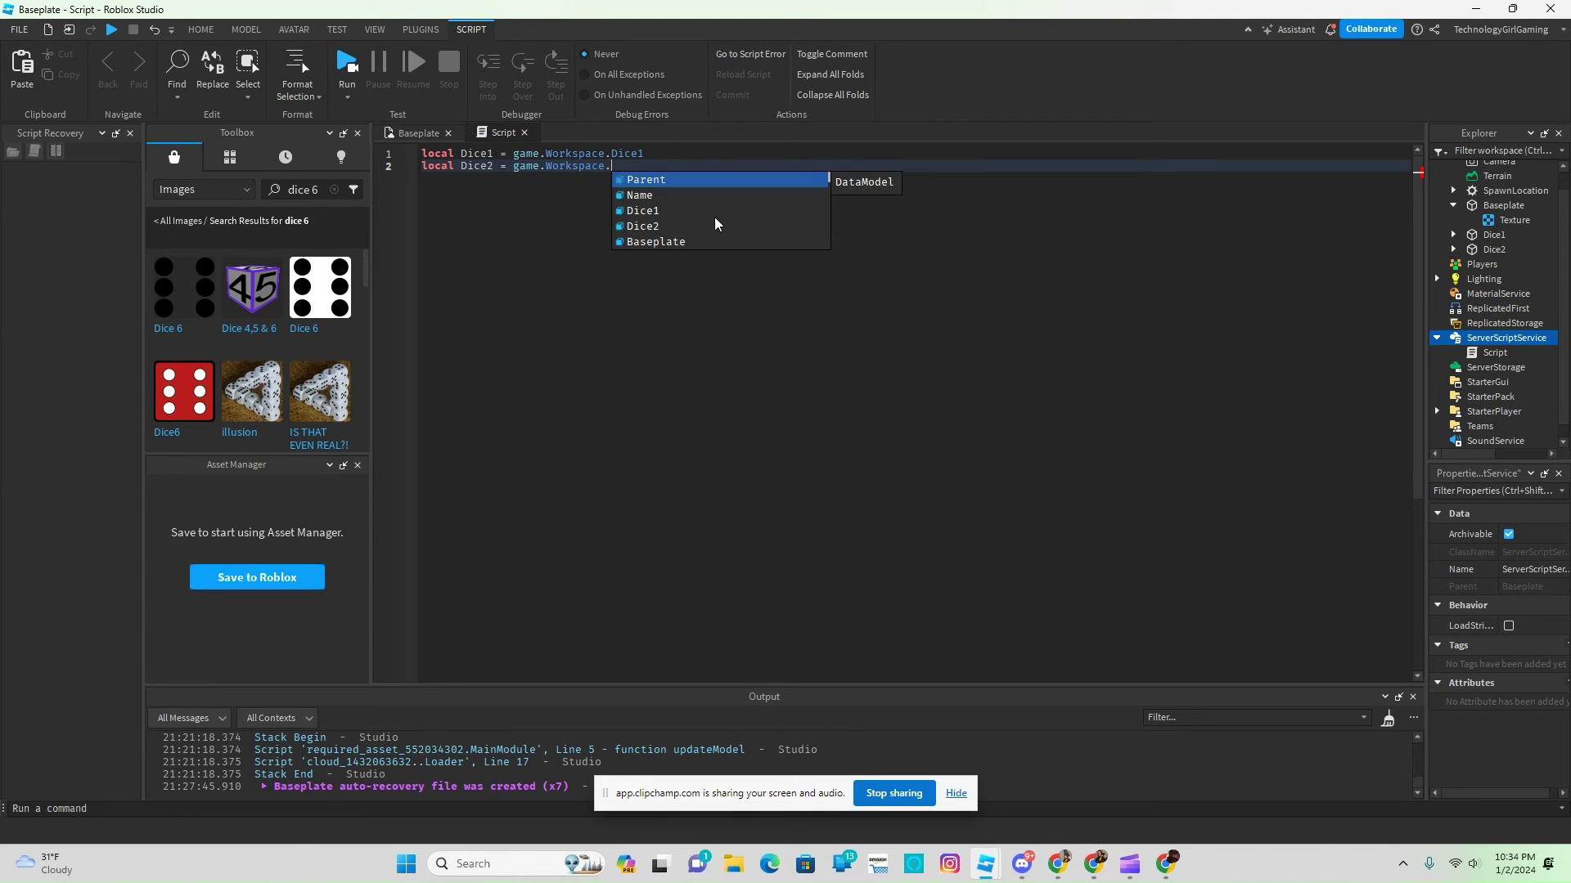
text(D)
key(Down)
key(Return)
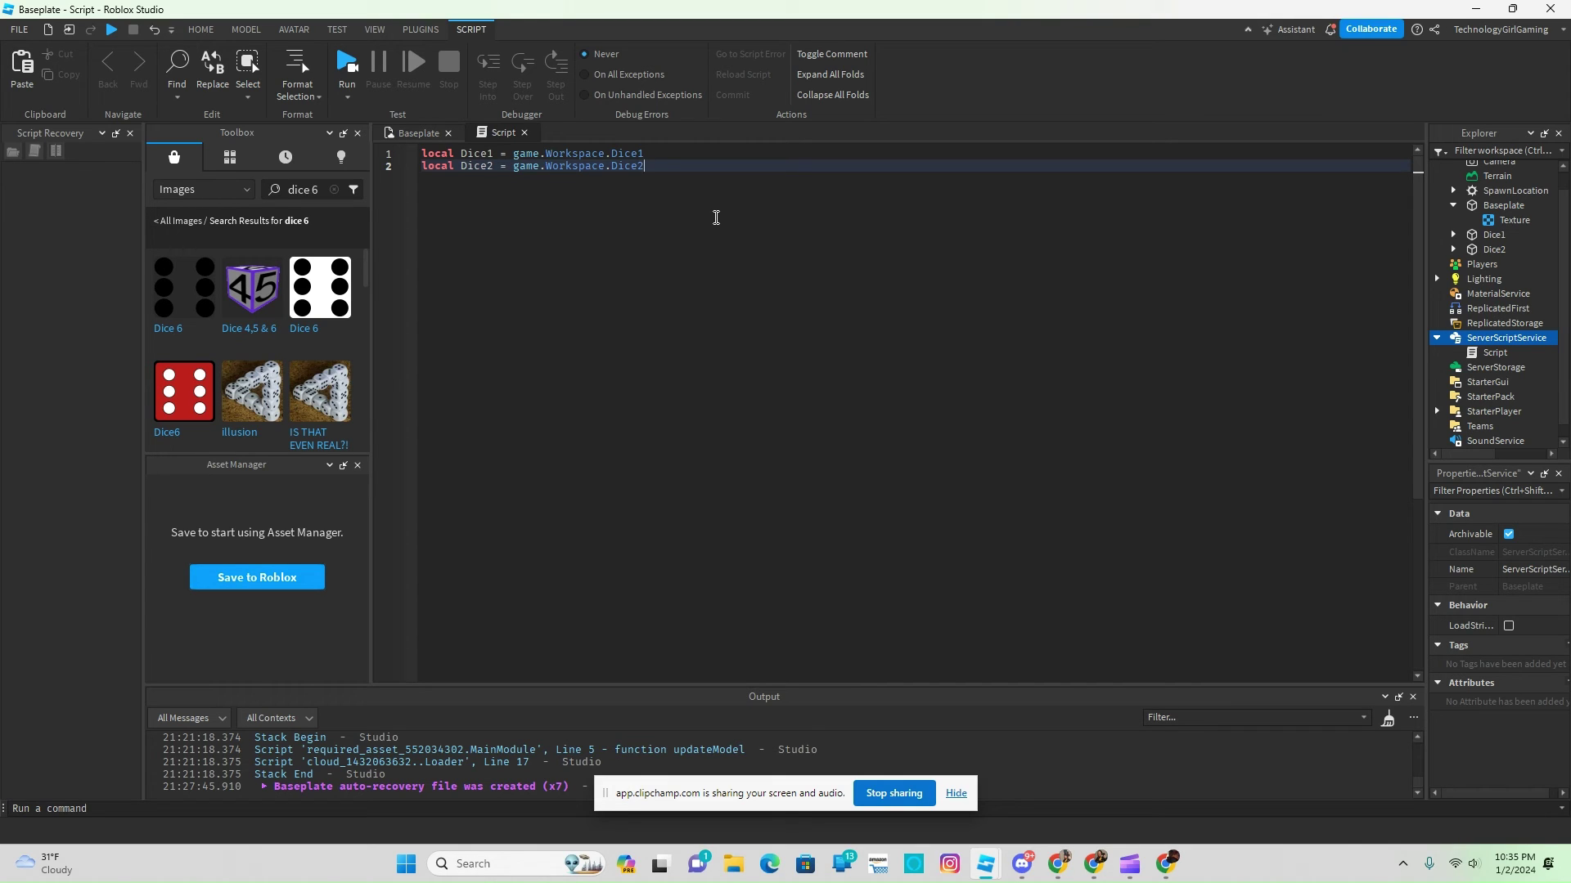
Step: Add script lines wait(0.5), Dice1.Anchored = false, and another wait(0.5) below the references
key(Return)
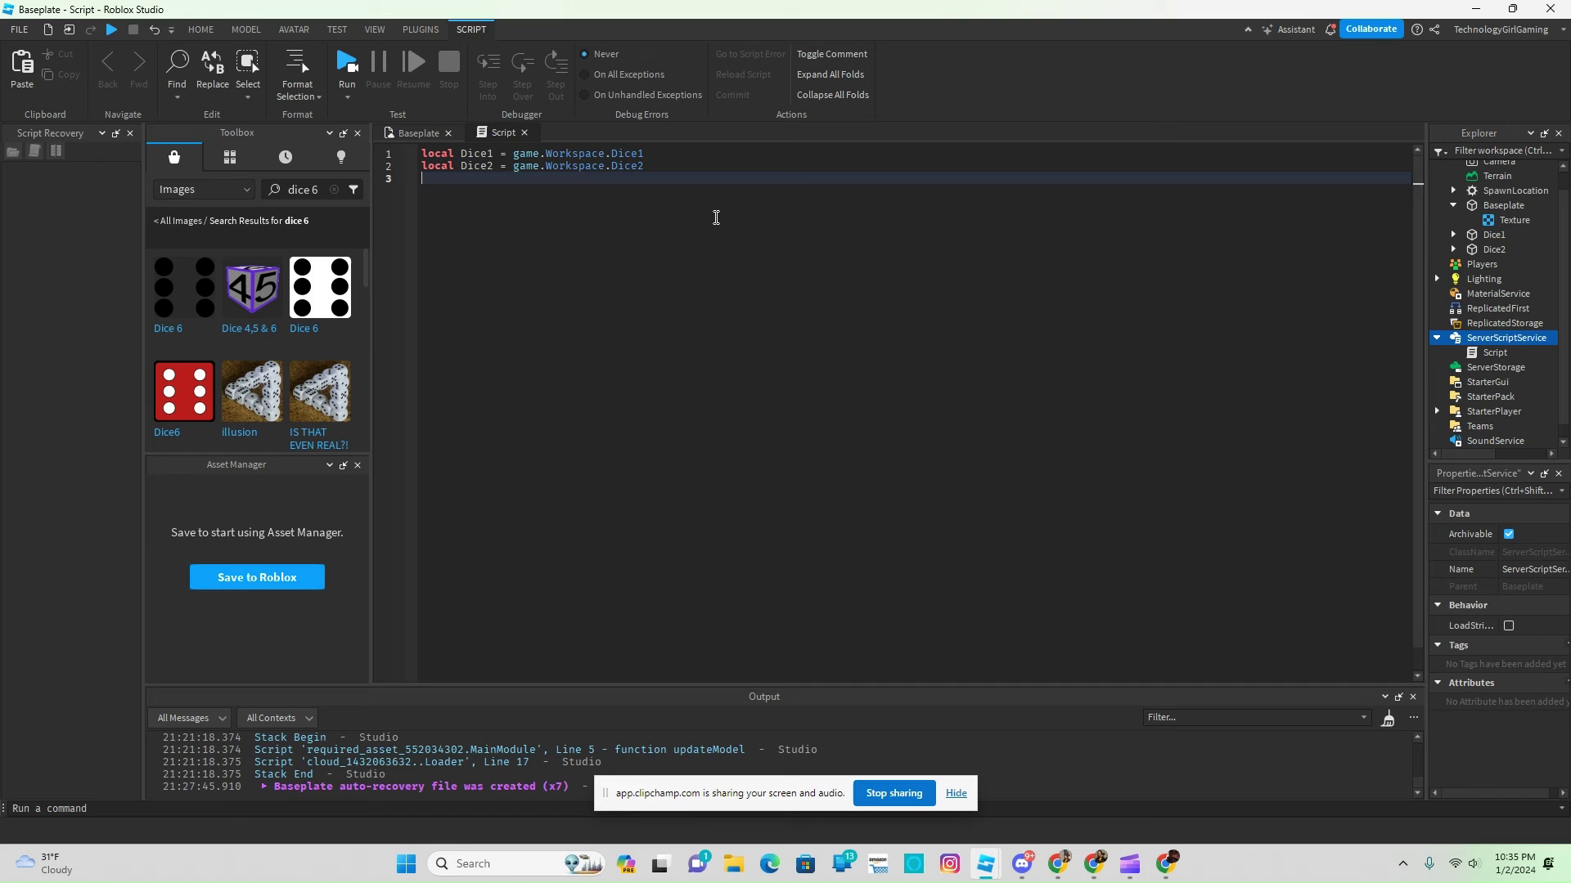
key(Return)
text(wait()
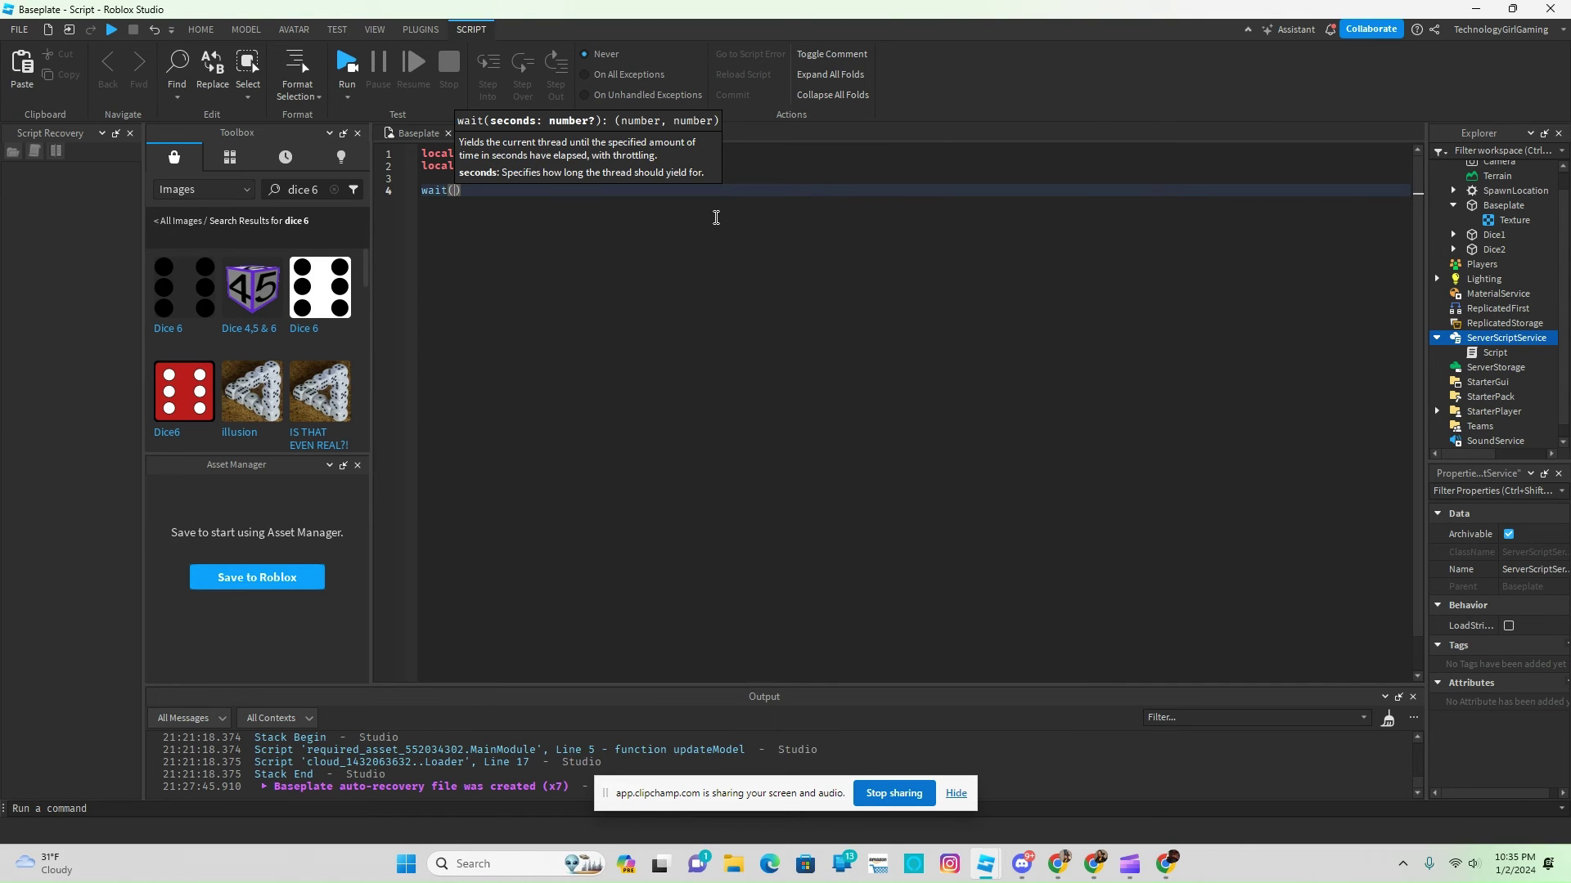
text(0.5))
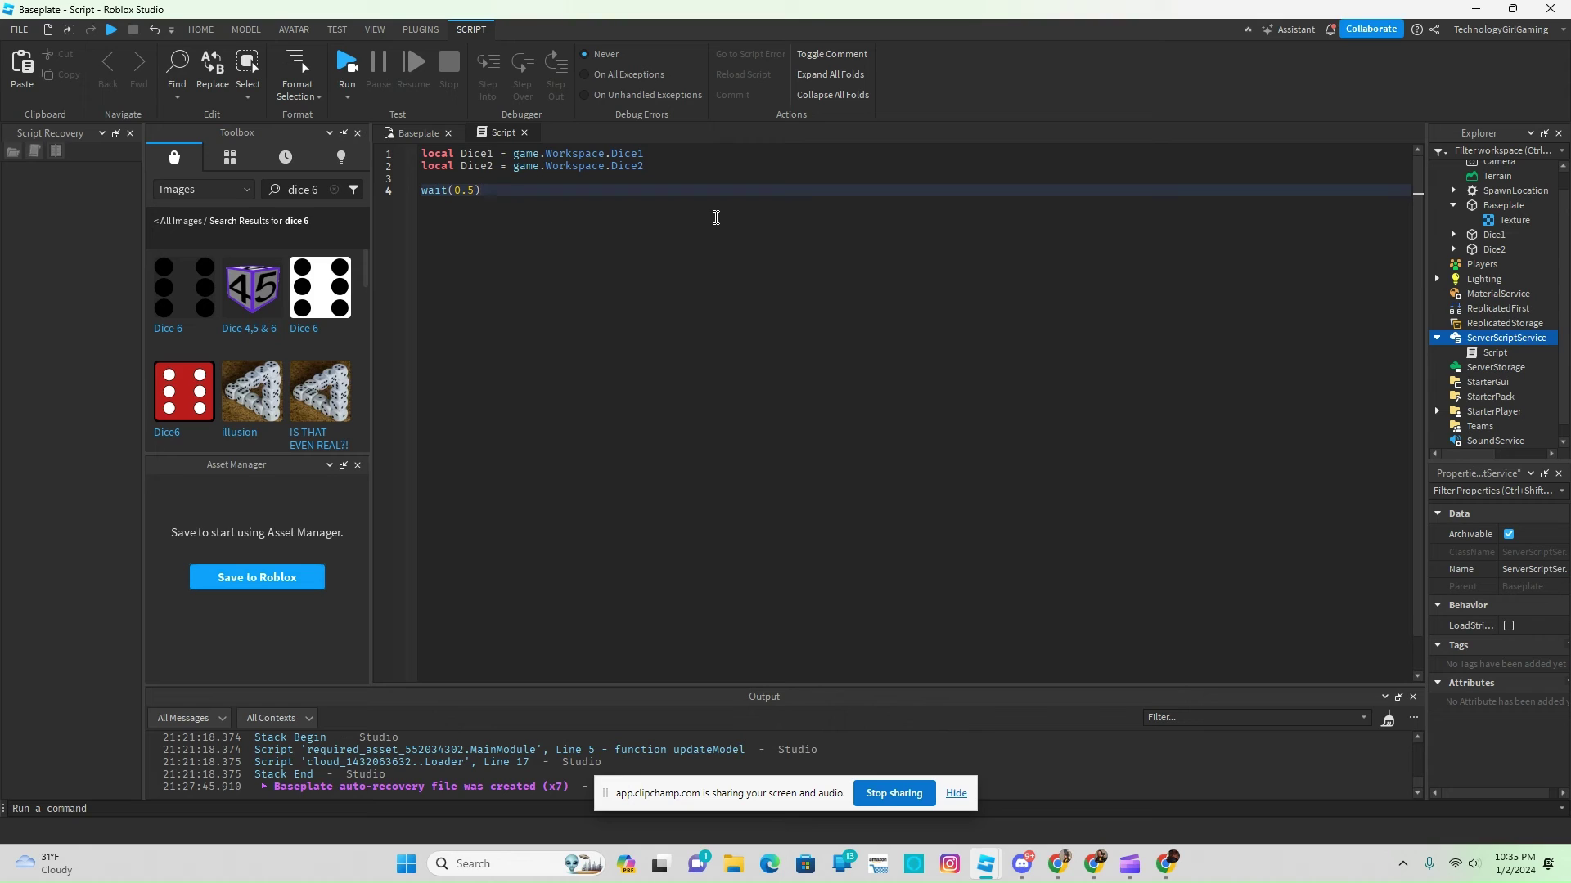
key(Return)
key(Return)
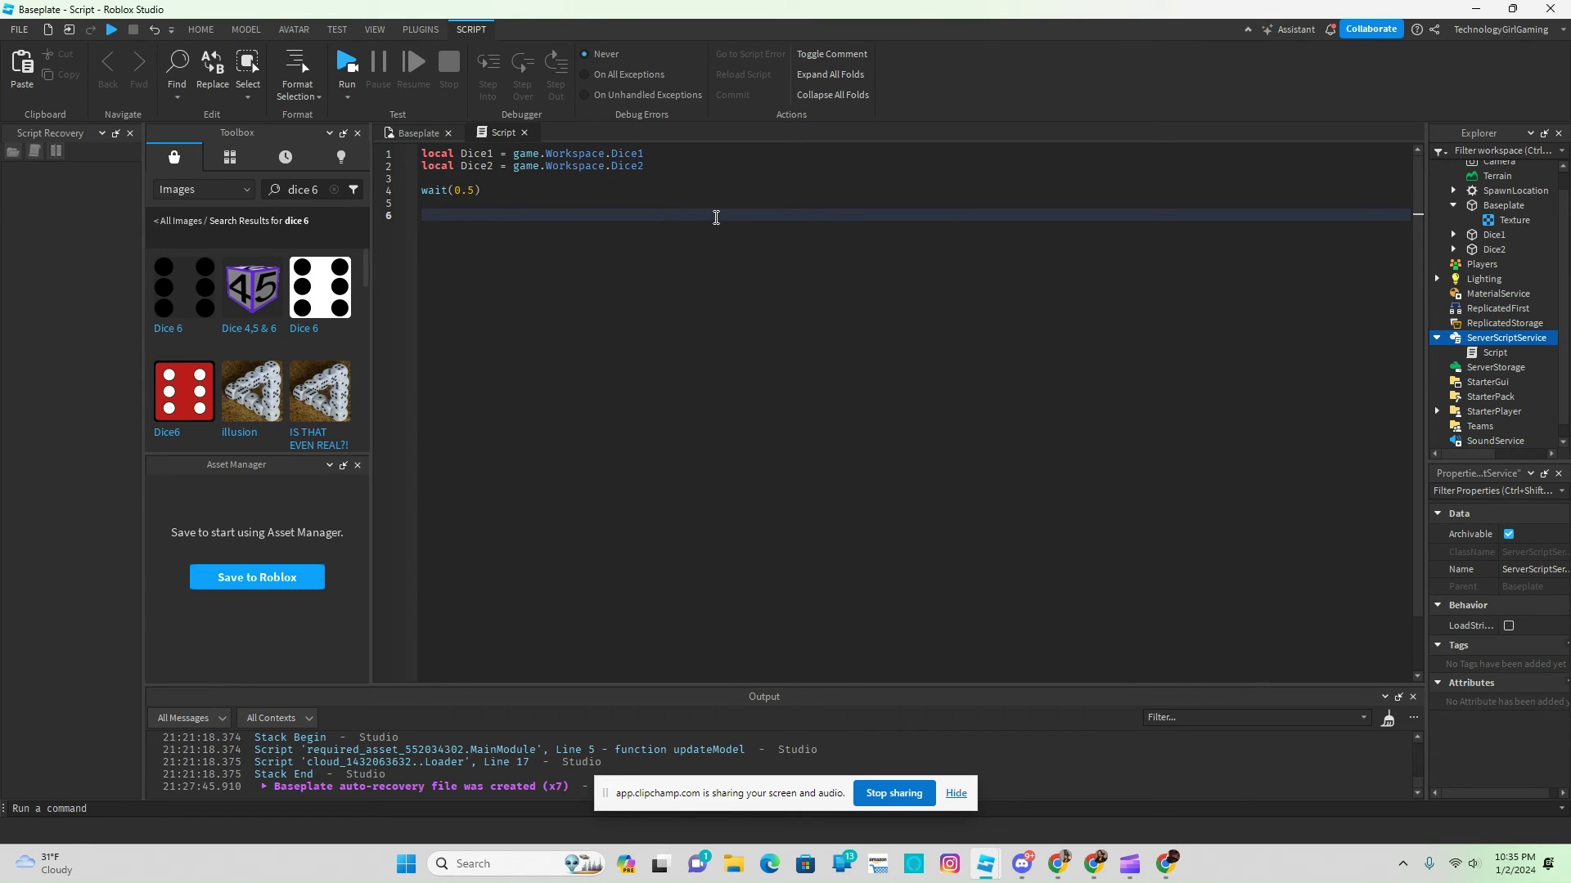
text(Dice1.)
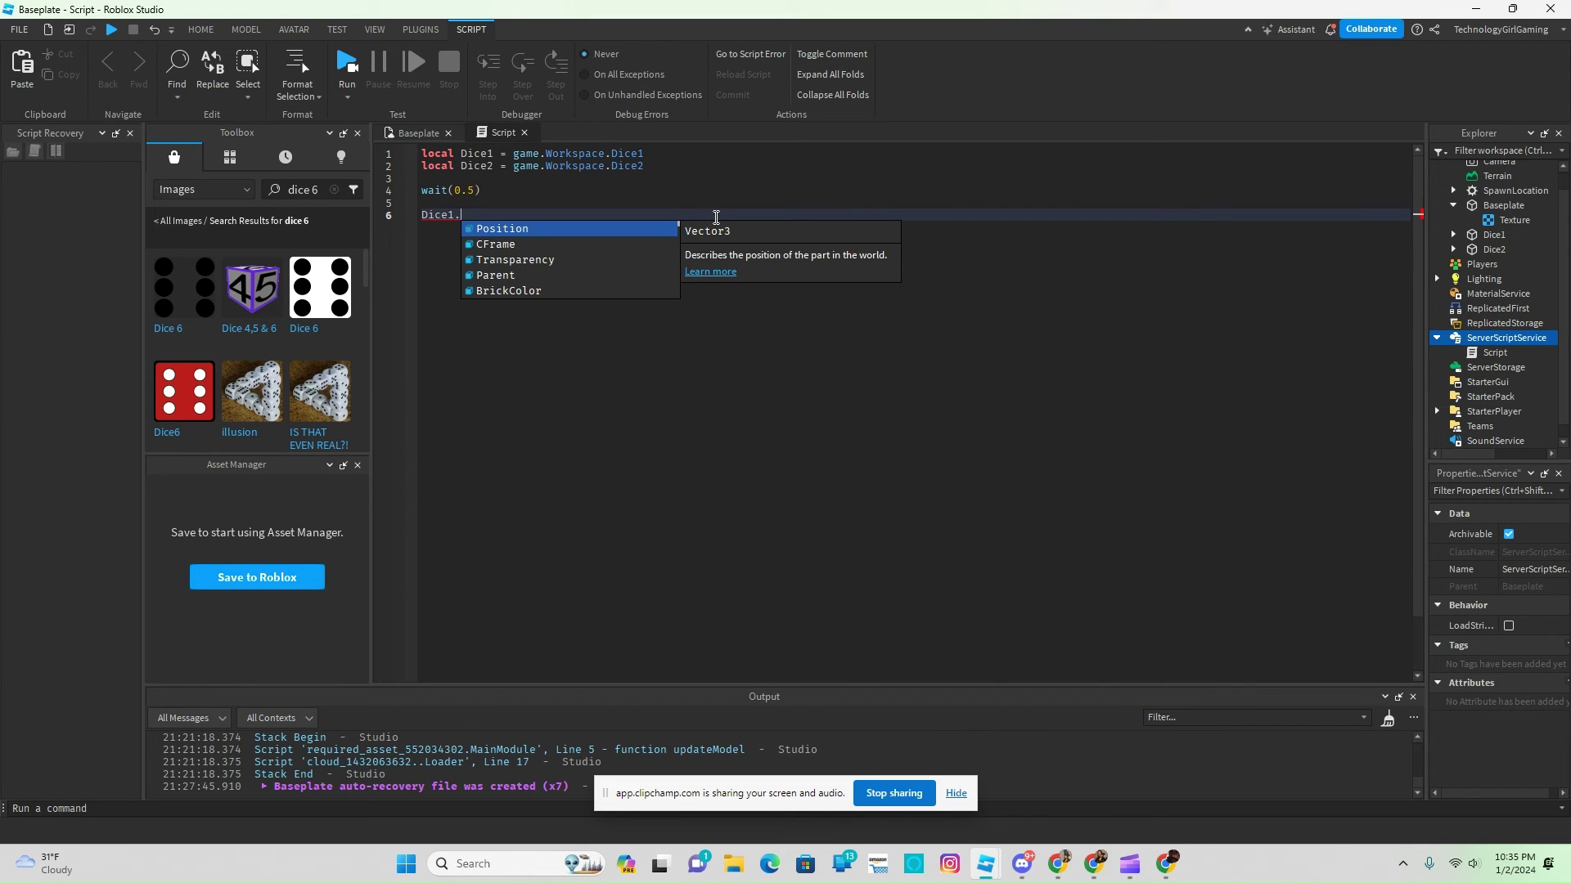
text(Anchored)
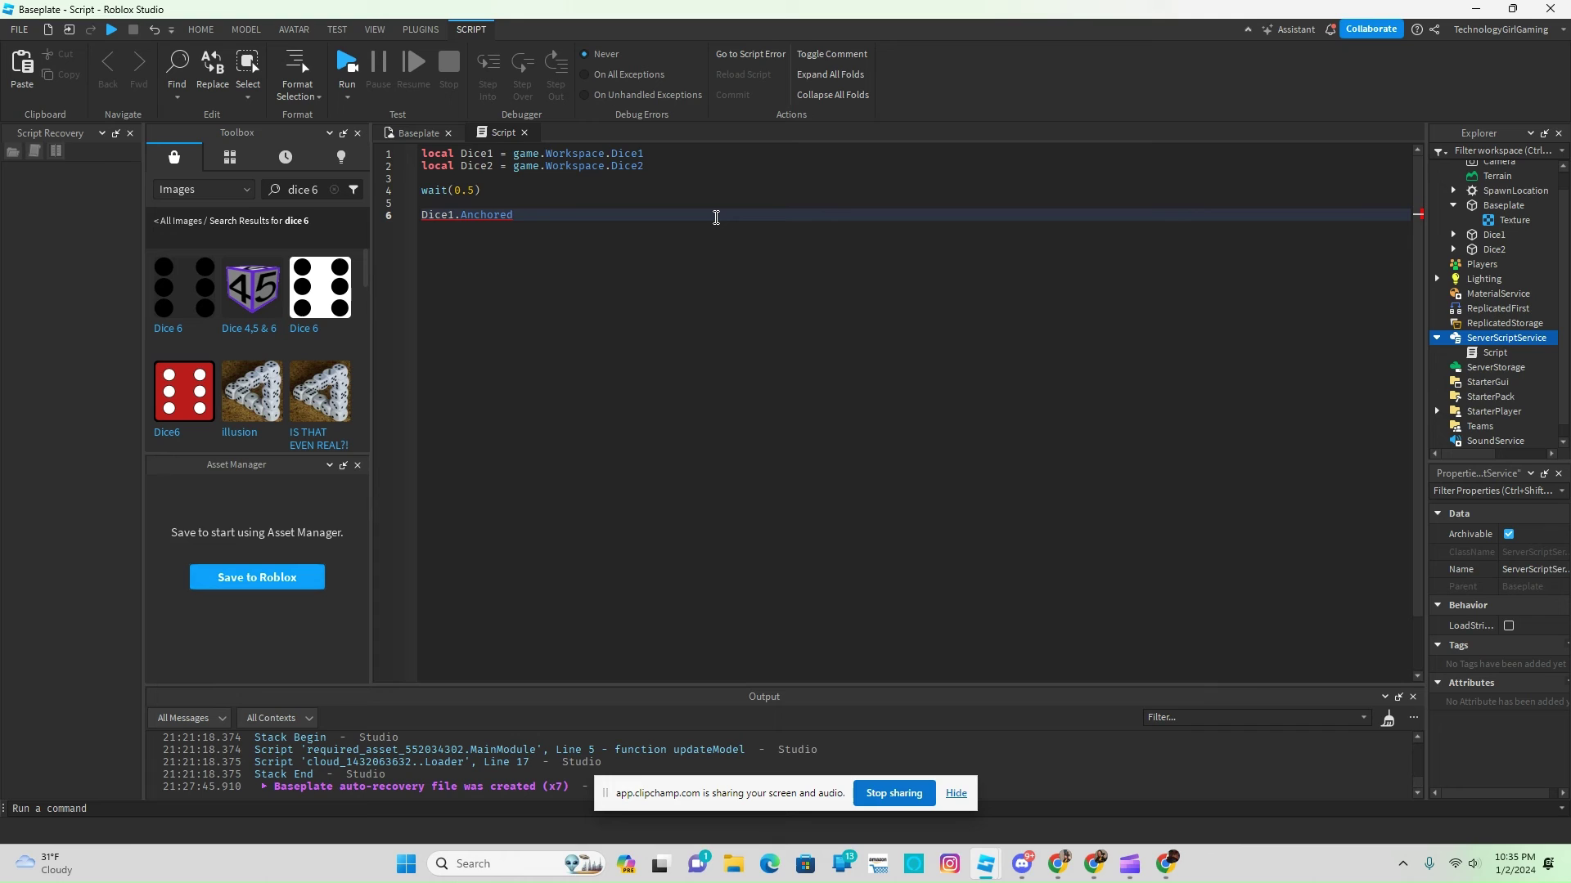
text( = false)
key(Return)
key(Return)
text(wait()
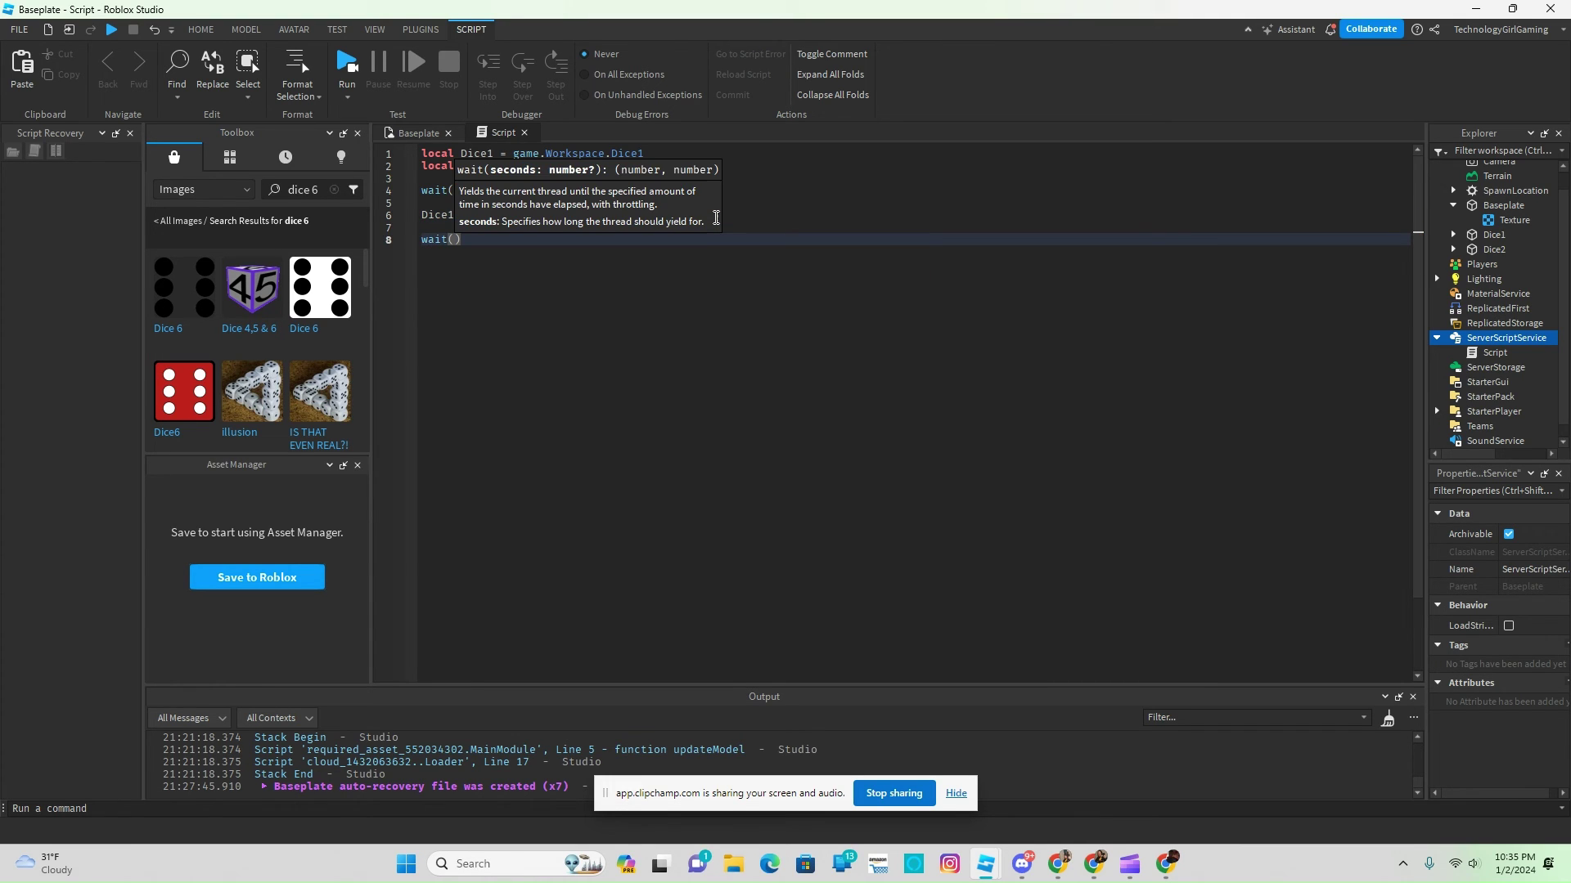
text(0.5))
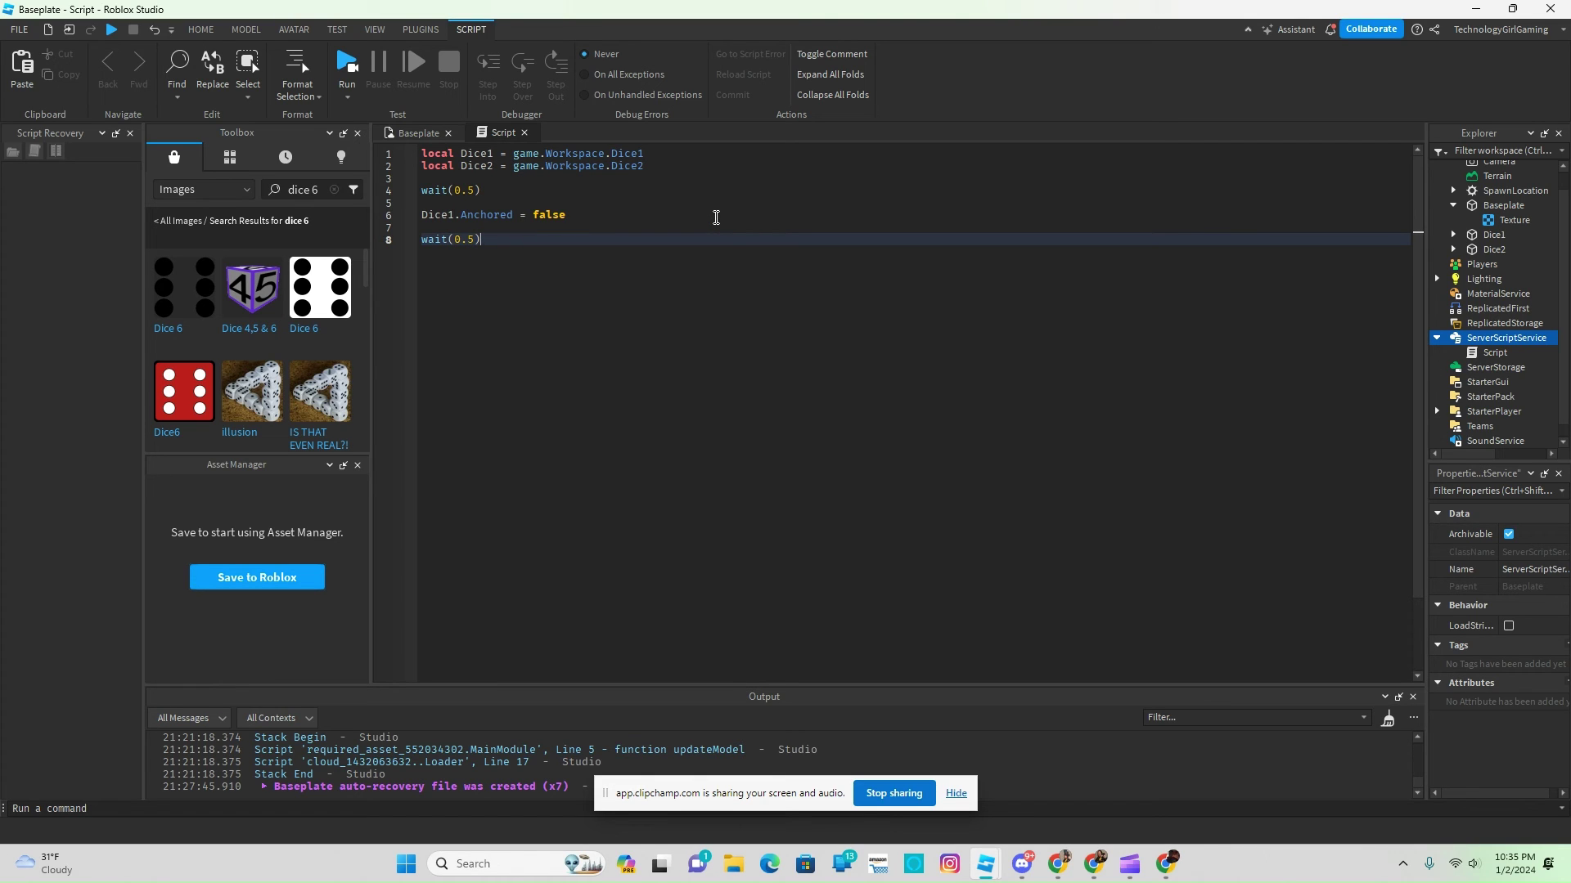
Step: Delete the misplaced first wait(0.5) line and add Dice2.Anchored = false after the remaining wait
drag(487, 189, 422, 196)
key(BackSpace)
key(BackSpace)
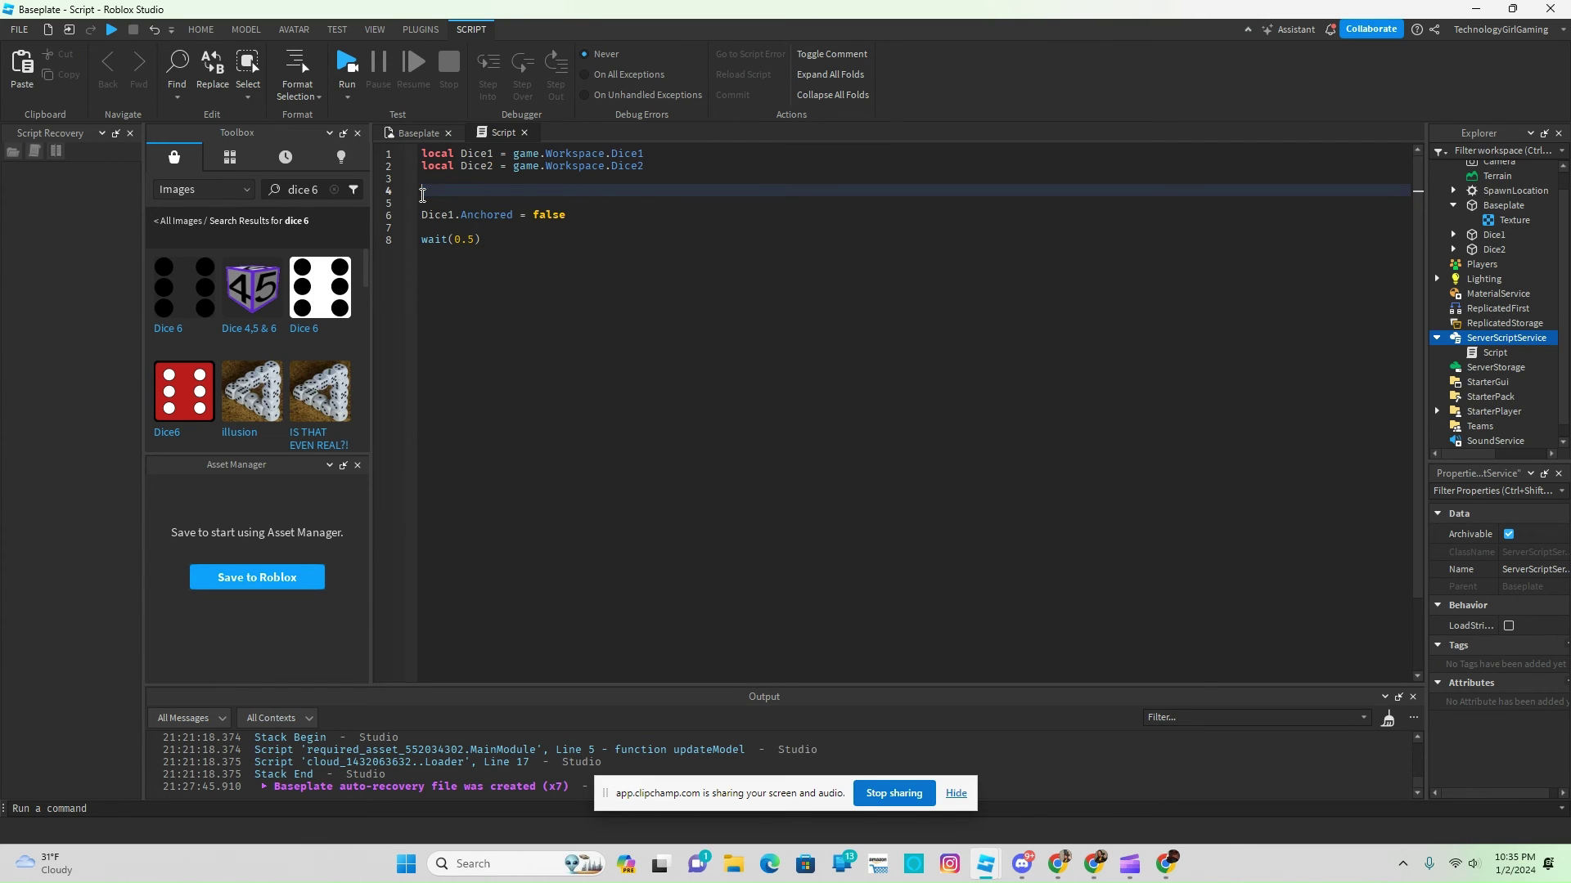
click(491, 230)
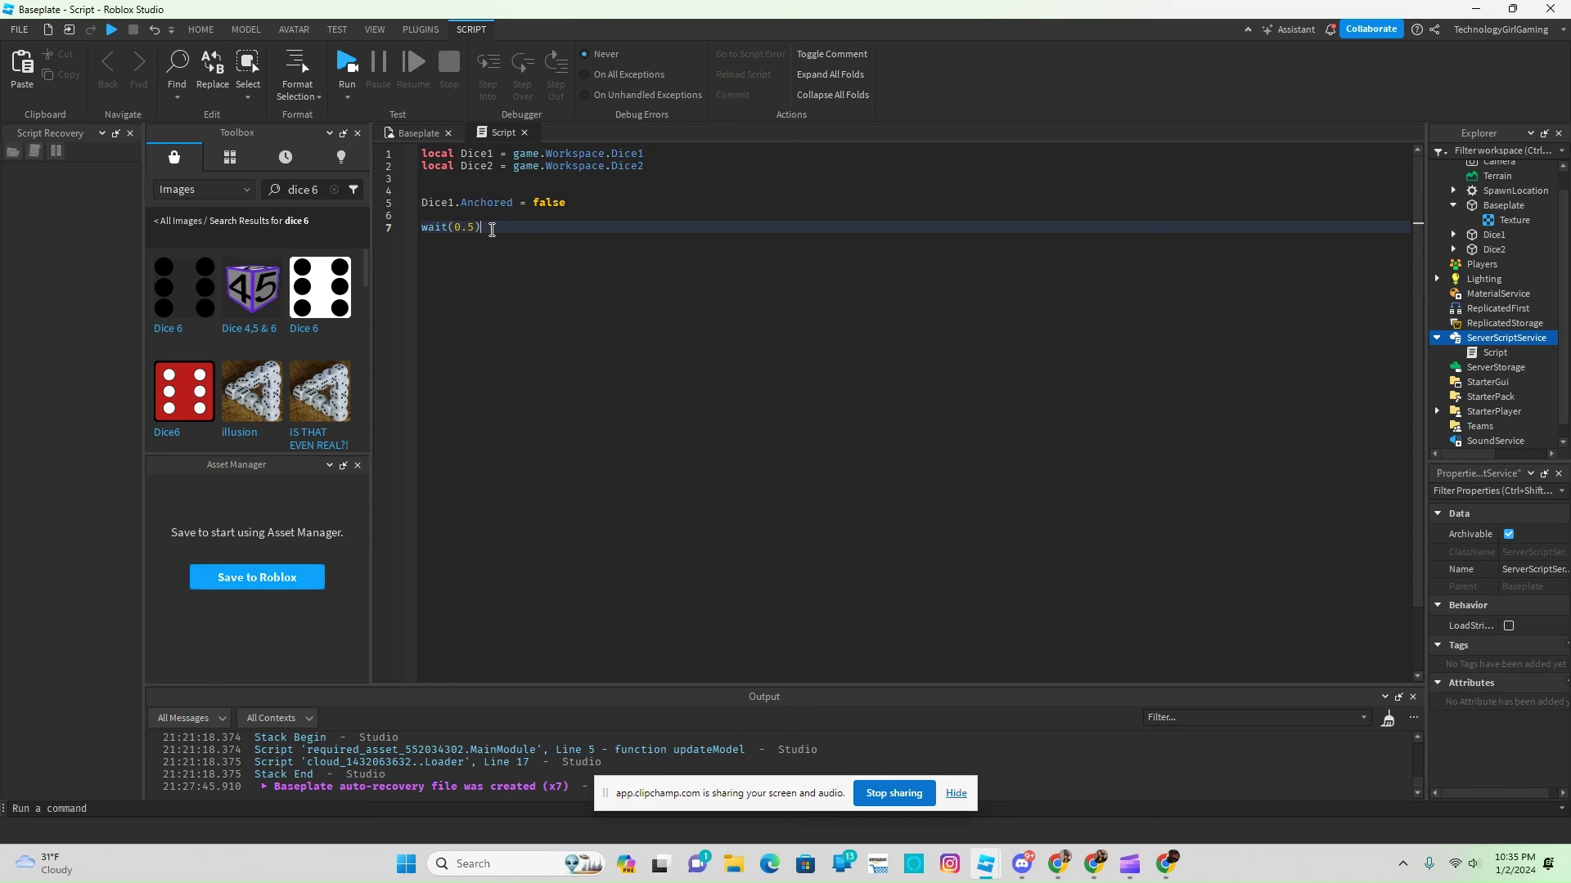
key(Return)
key(Return)
text(D)
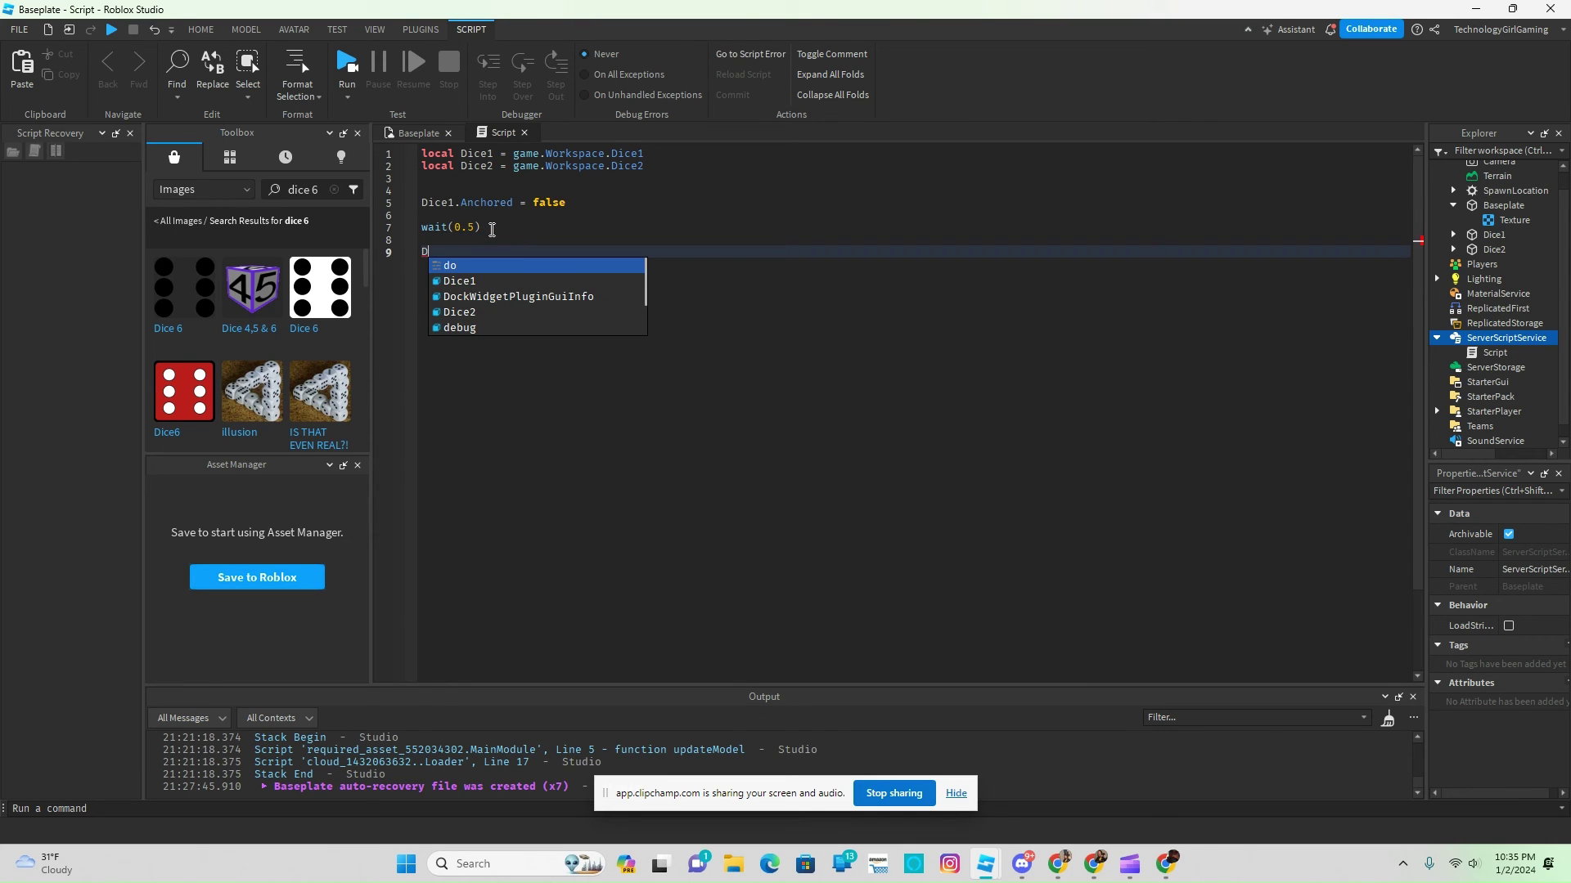
key(Down)
key(Down)
text(ice2.Anchored )
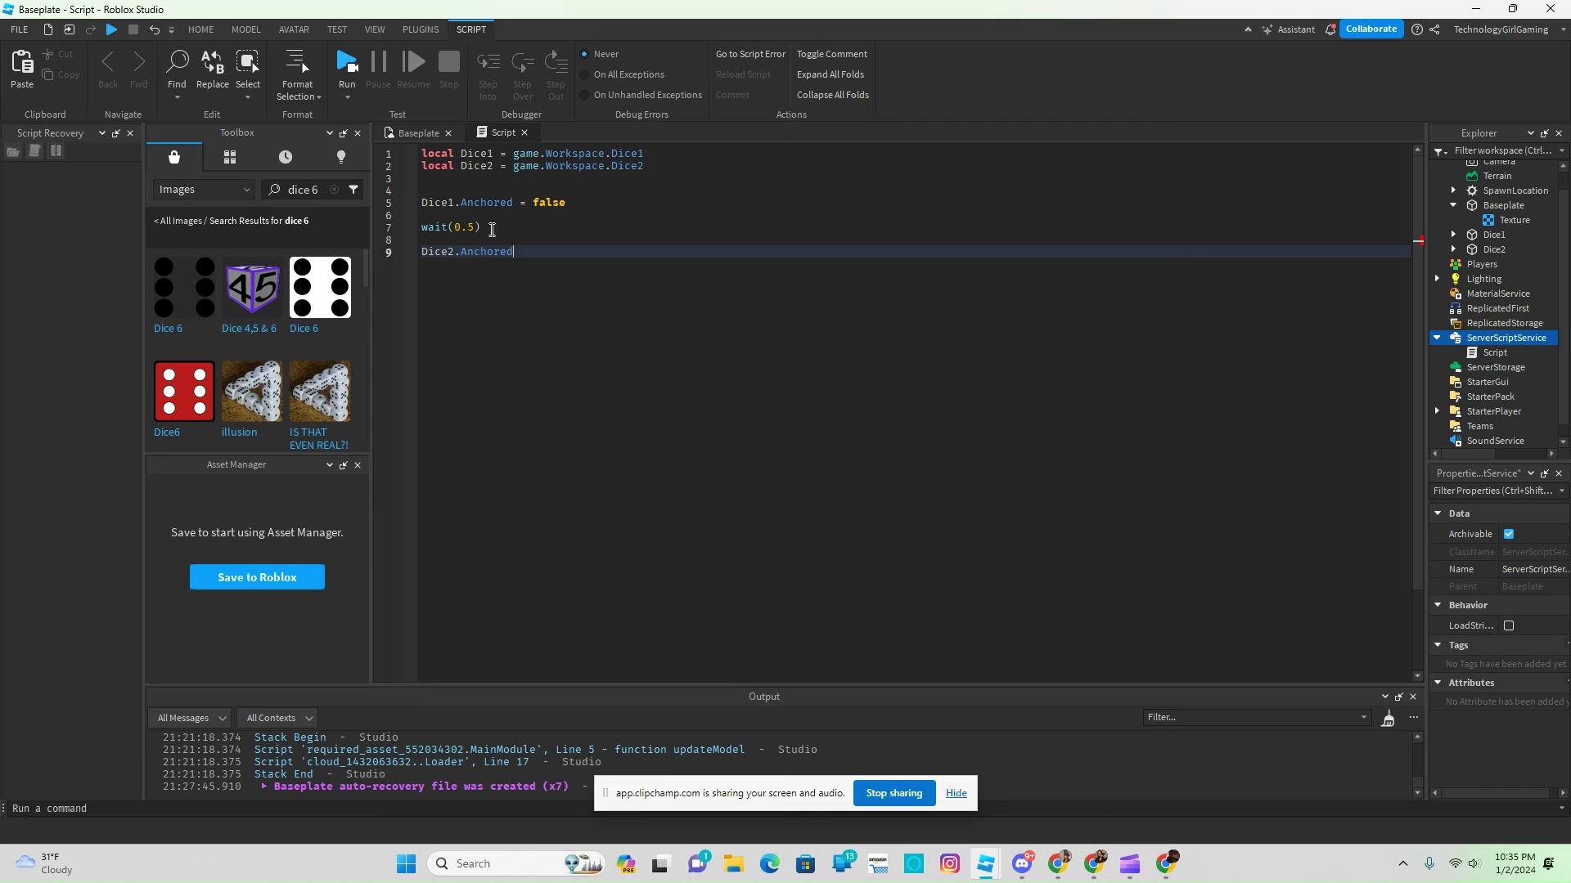
text(= false)
Step: Close the Script tab, select Workspace, and scroll Properties to the Behavior section showing Gravity 500
click(525, 133)
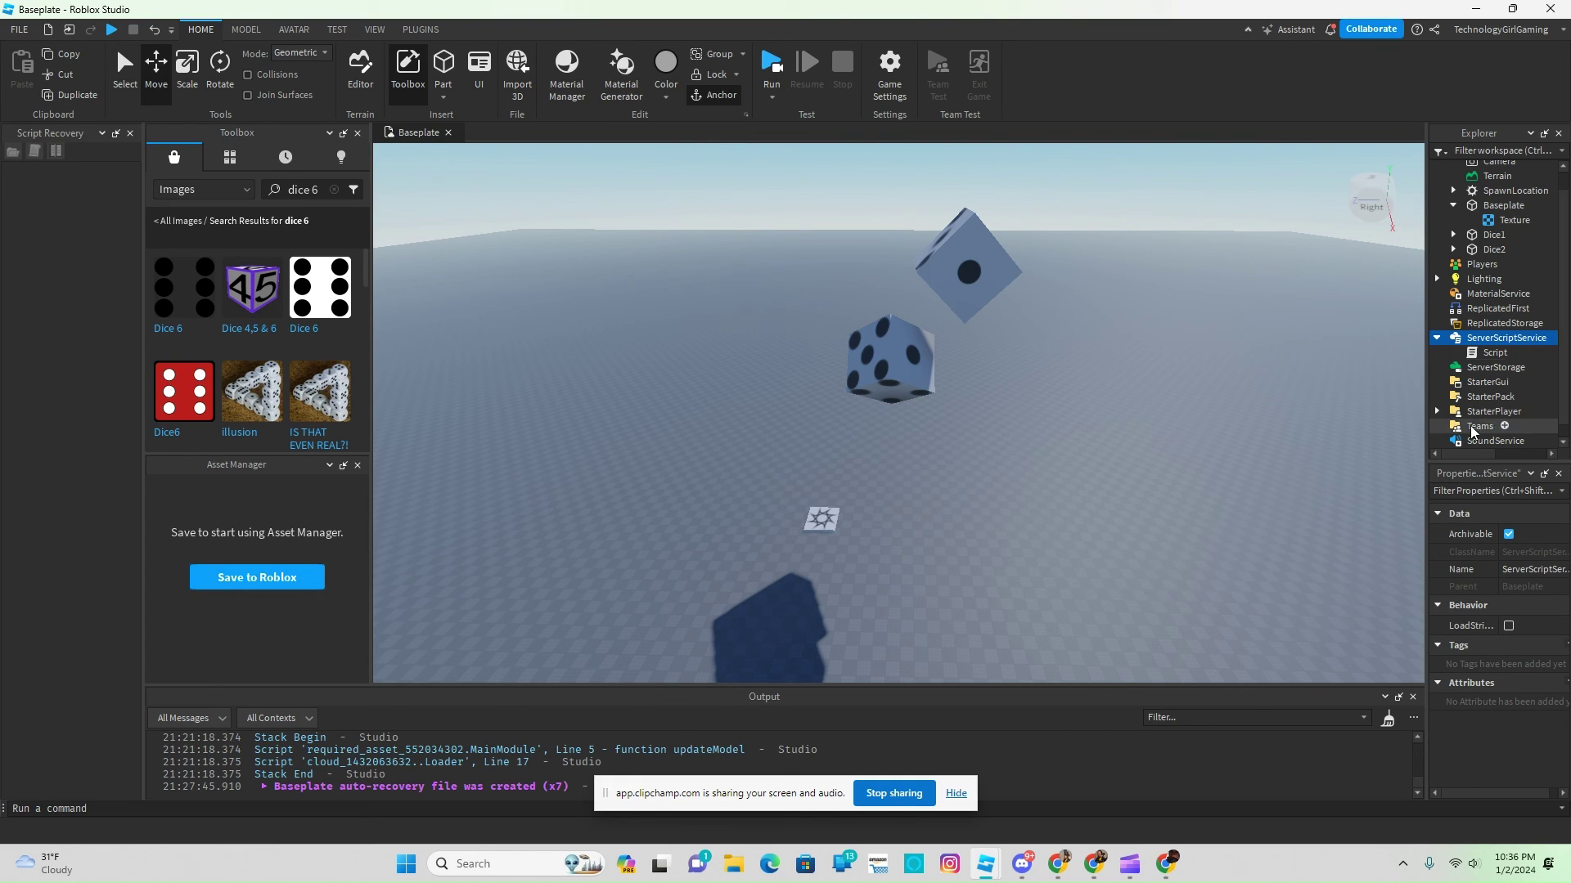
scroll(1499, 178, up, 1)
click(1488, 168)
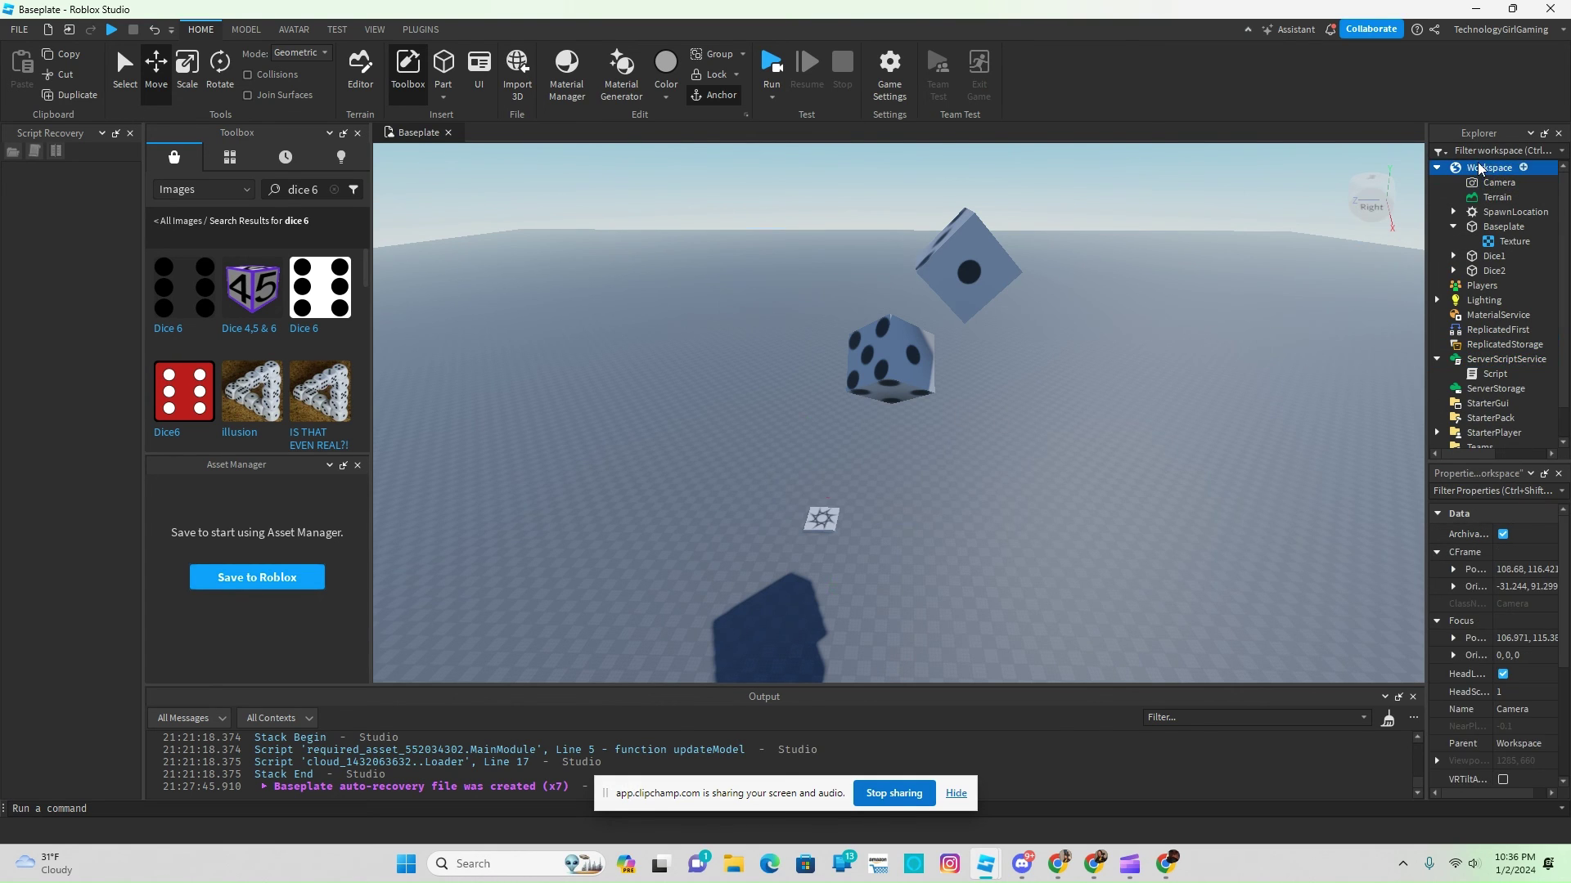
scroll(1503, 673, down, 5)
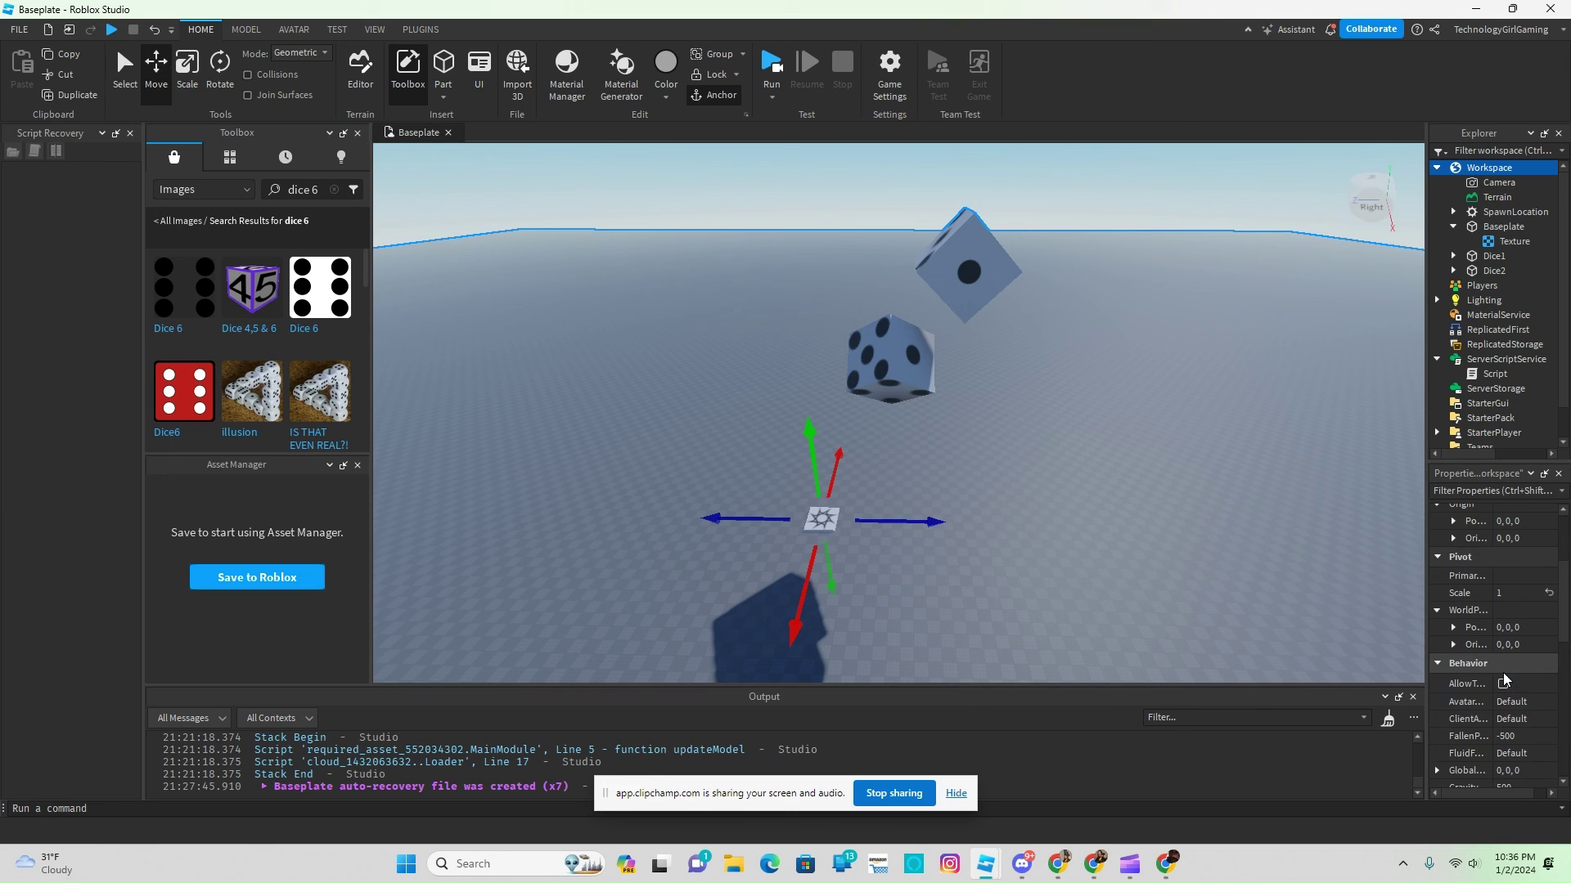
scroll(1503, 673, down, 3)
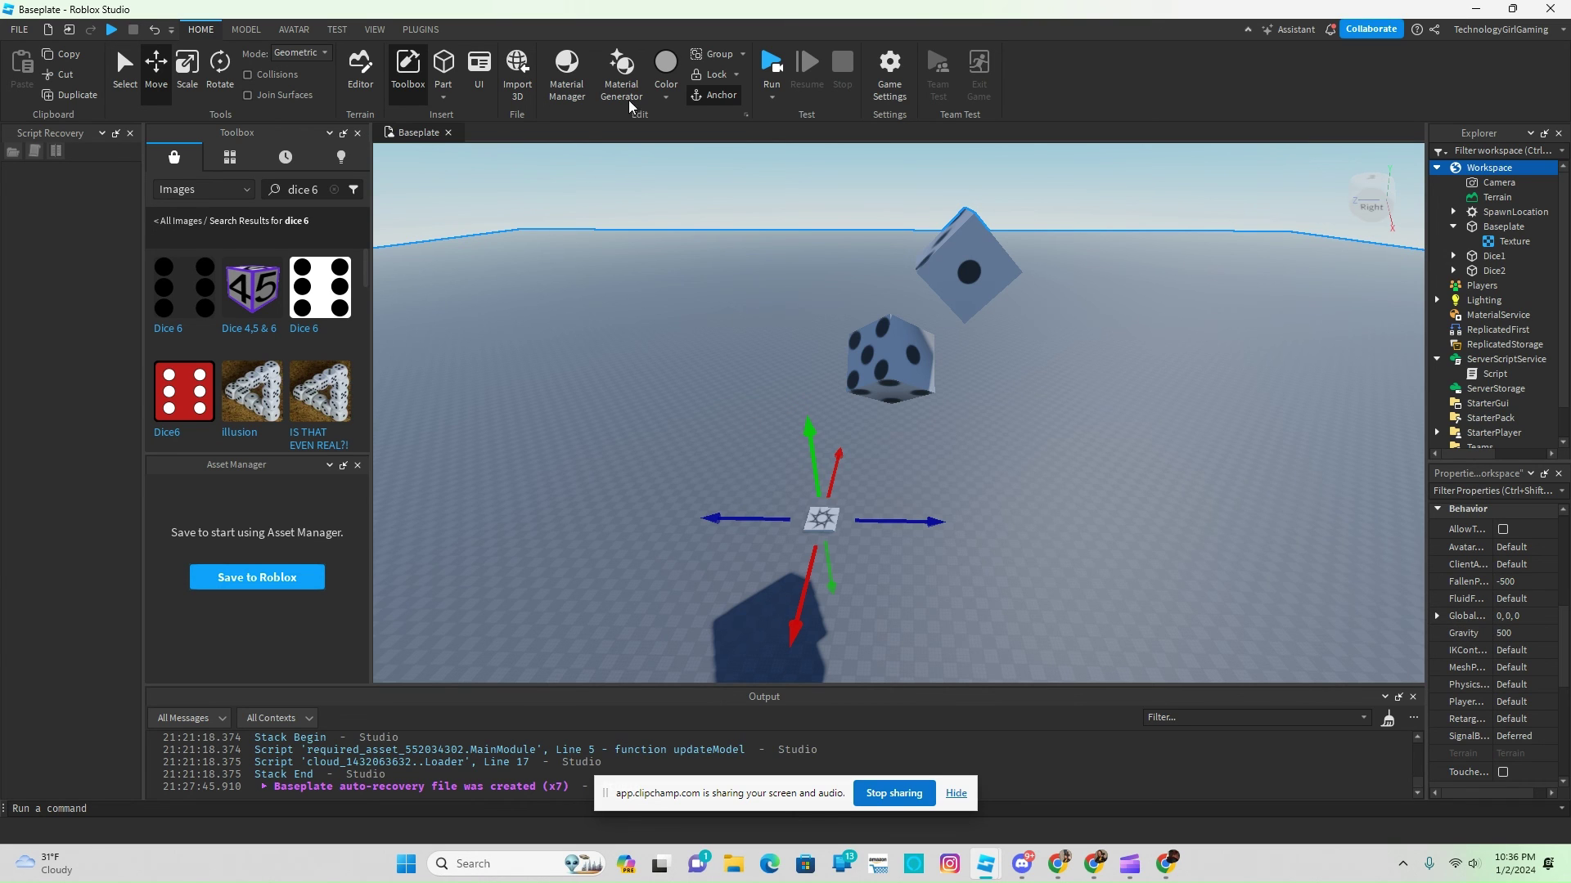
click(773, 65)
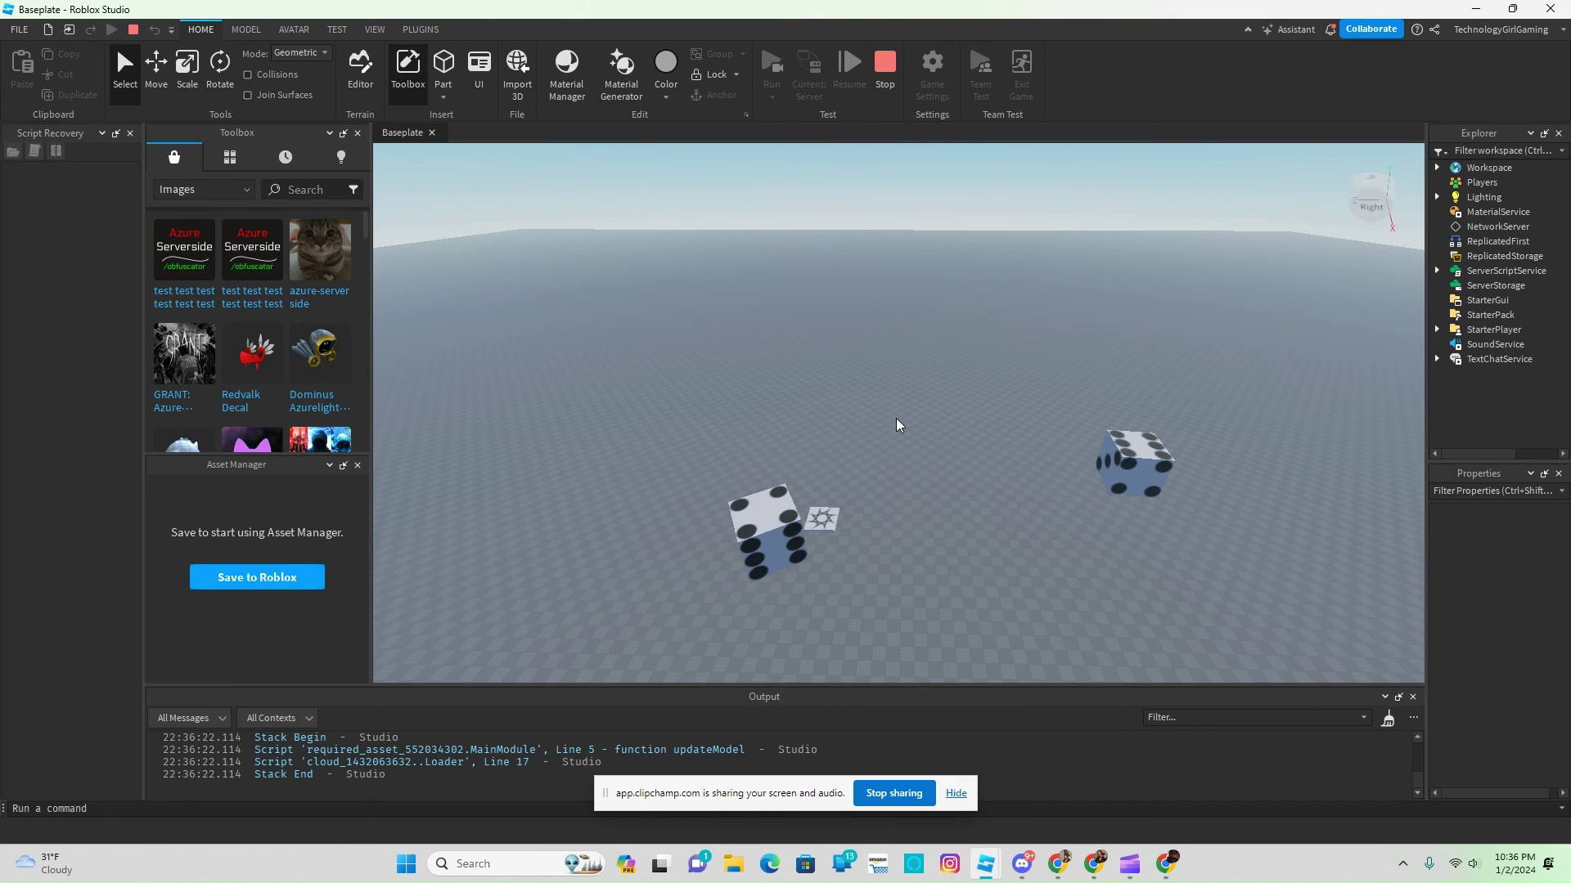
click(878, 80)
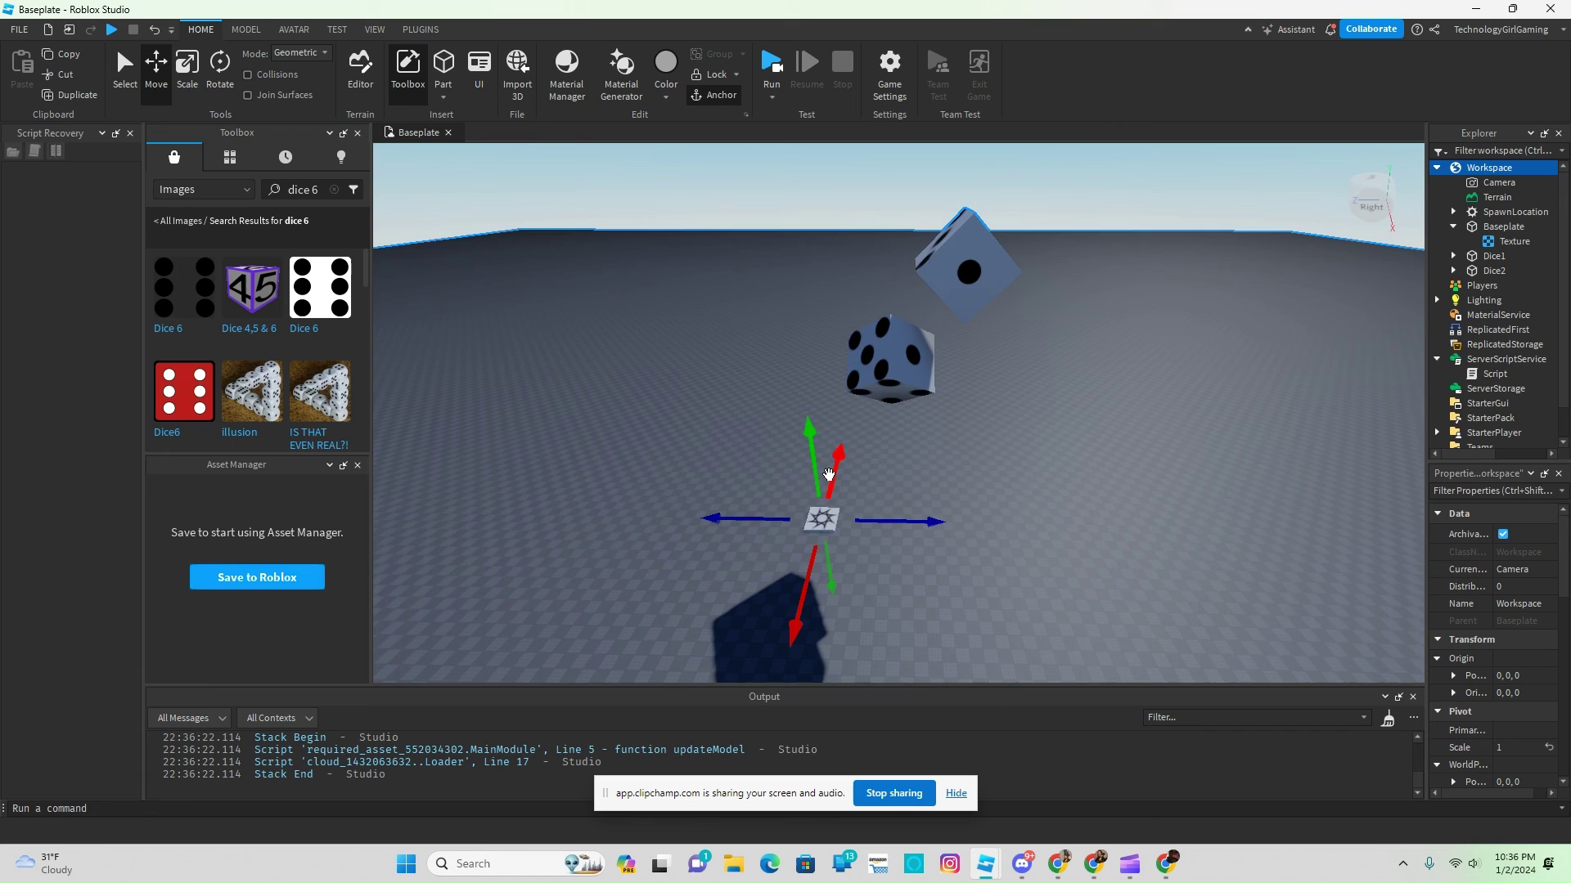